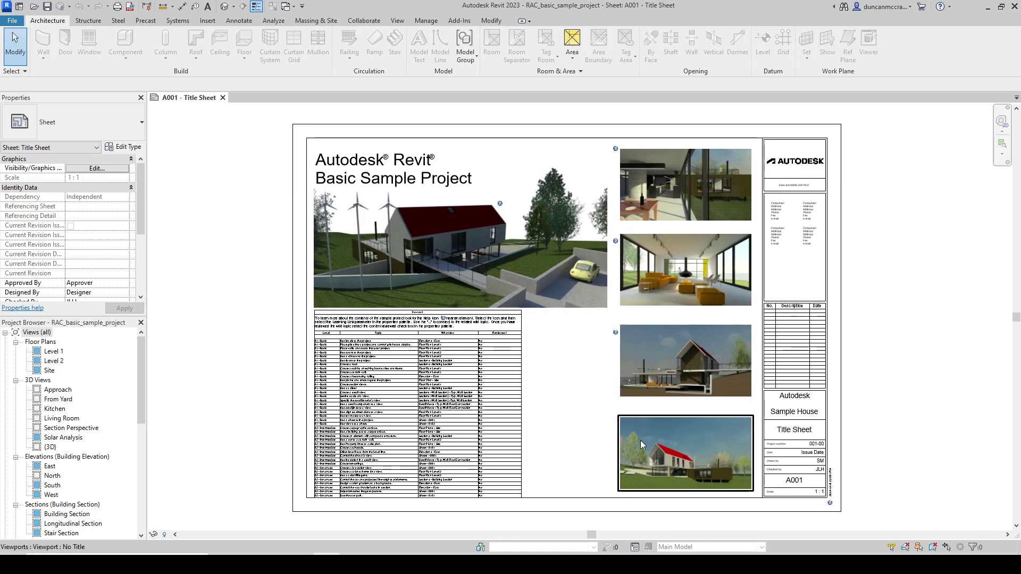
# Open the default 3D view of the sample house from the title sheet
pyautogui.moveTo(573, 382)
pyautogui.mouseDown(button='middle')
pyautogui.moveTo(570, 369)
pyautogui.moveTo(558, 390)
pyautogui.mouseUp(button='middle')
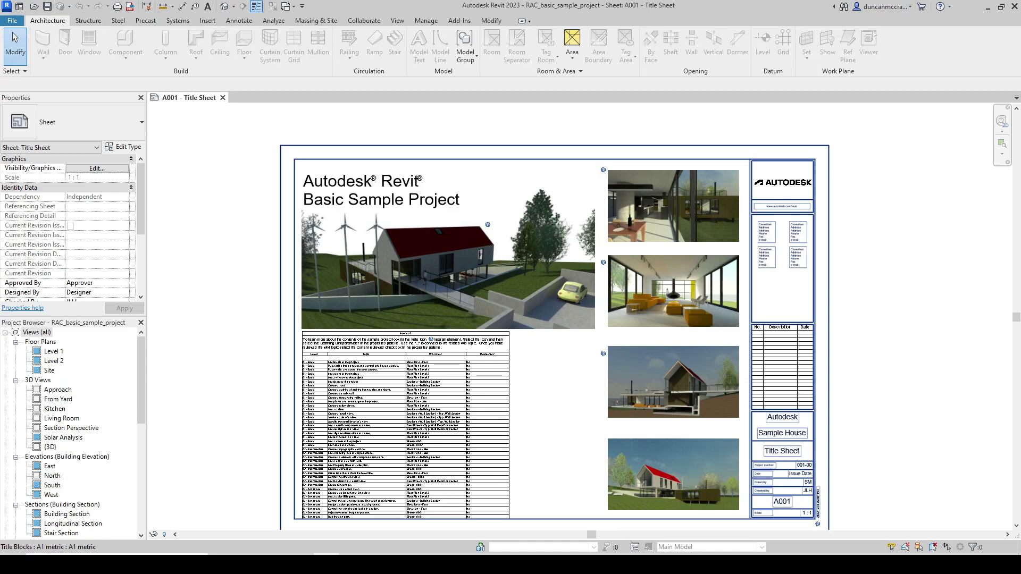
pyautogui.moveTo(559, 372); pyautogui.dragTo(583, 350, button='middle')
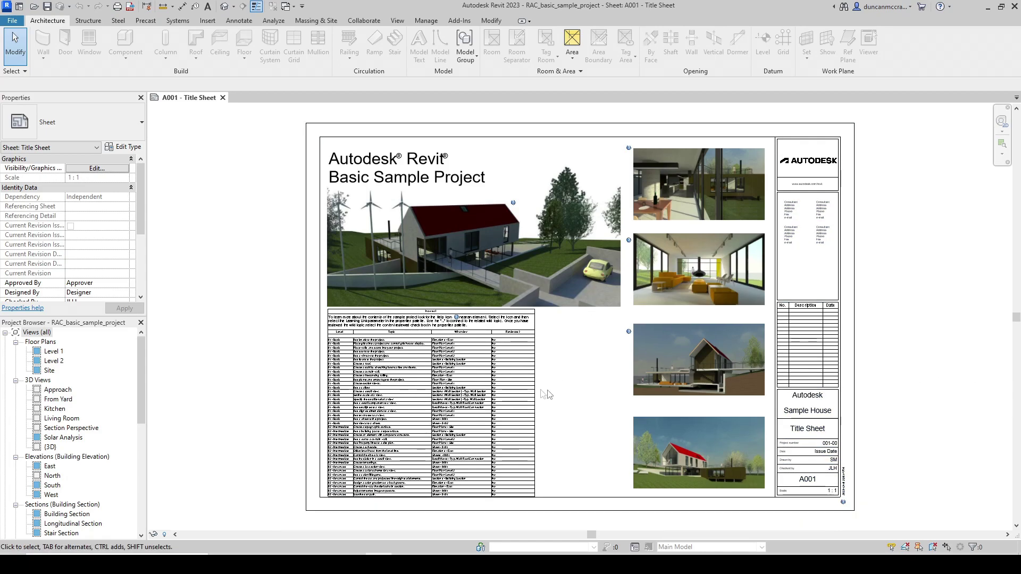
pyautogui.click(225, 7)
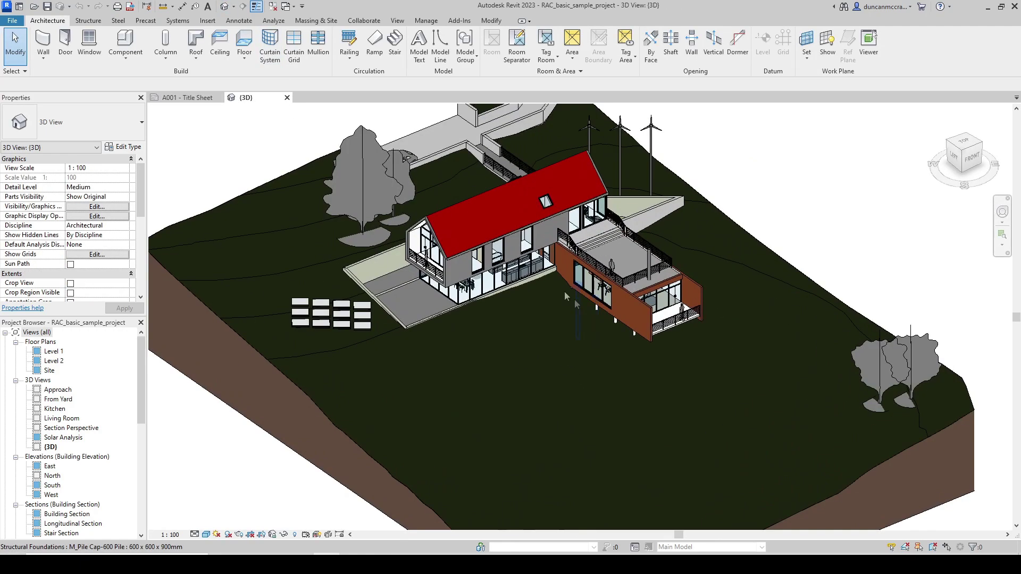
# Turn on the sun path in the 3D view, using the specified project location, date and time
pyautogui.keyDown('shift'); pyautogui.moveTo(564, 291); pyautogui.dragTo(520, 321, button='middle'); pyautogui.keyUp('shift')
pyautogui.scroll(2, 298, 523)
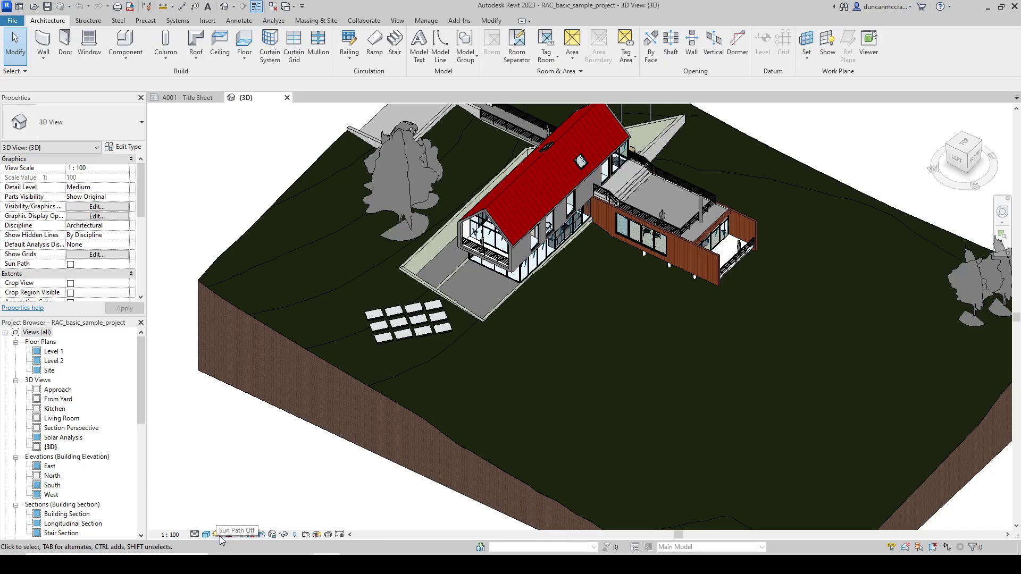
pyautogui.click(217, 536)
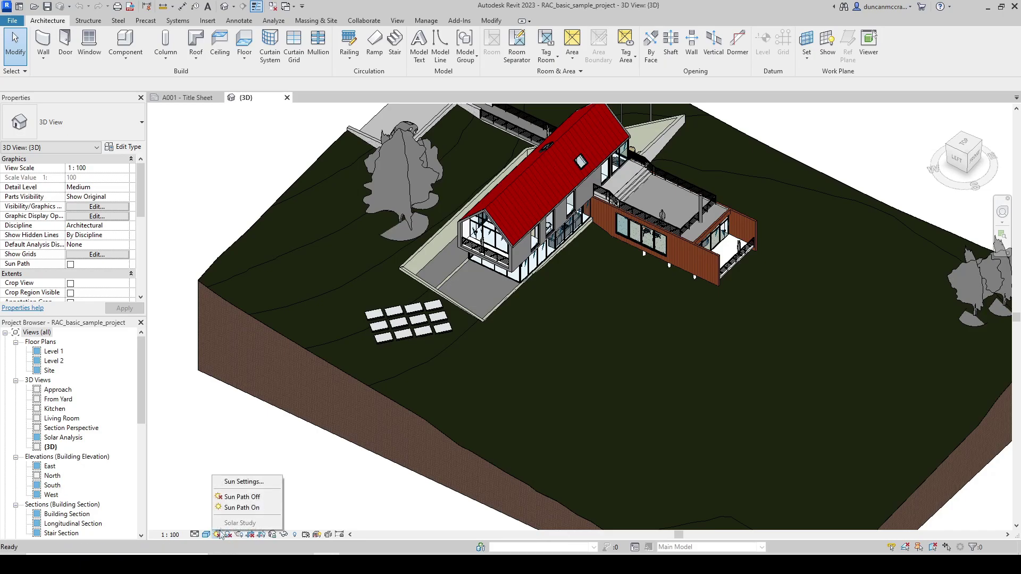
pyautogui.click(246, 509)
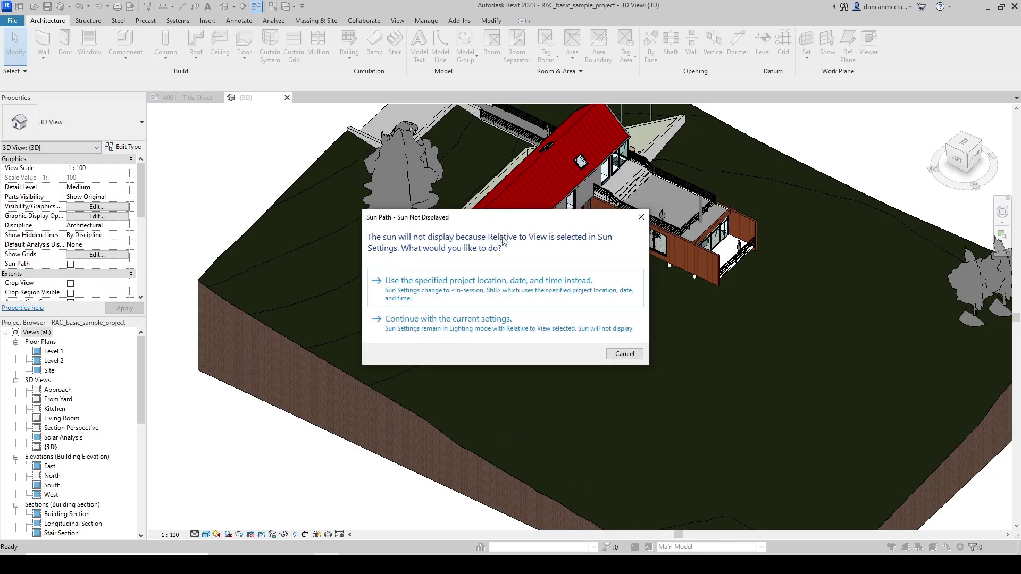
pyautogui.click(508, 293)
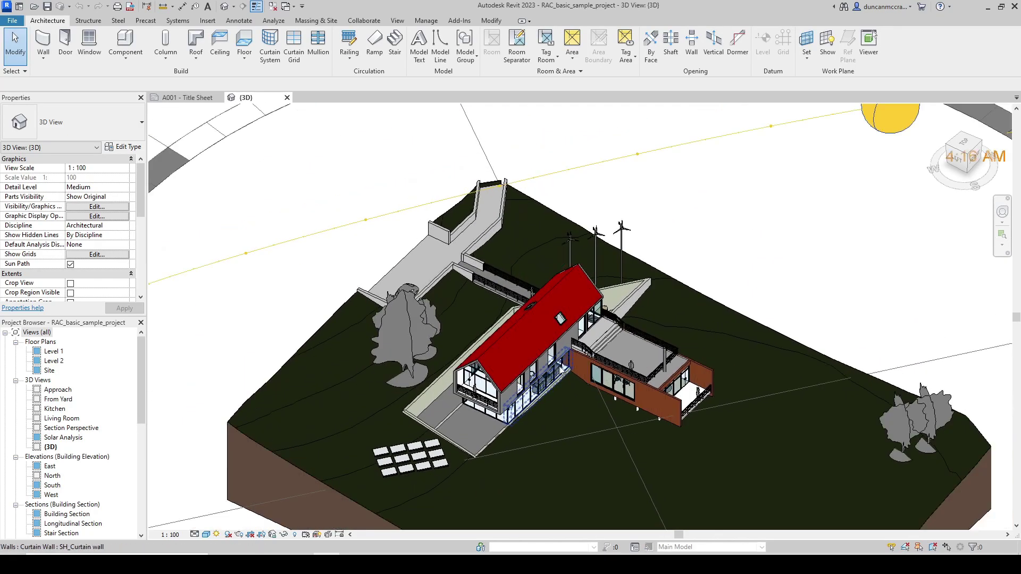
# Set the date on the sun path to July 1
pyautogui.moveTo(648, 419); pyautogui.dragTo(628, 385, button='middle')
pyautogui.keyDown('shift'); pyautogui.moveTo(623, 325); pyautogui.dragTo(629, 338, button='middle'); pyautogui.keyUp('shift')
pyautogui.scroll(-1, 641, 343)
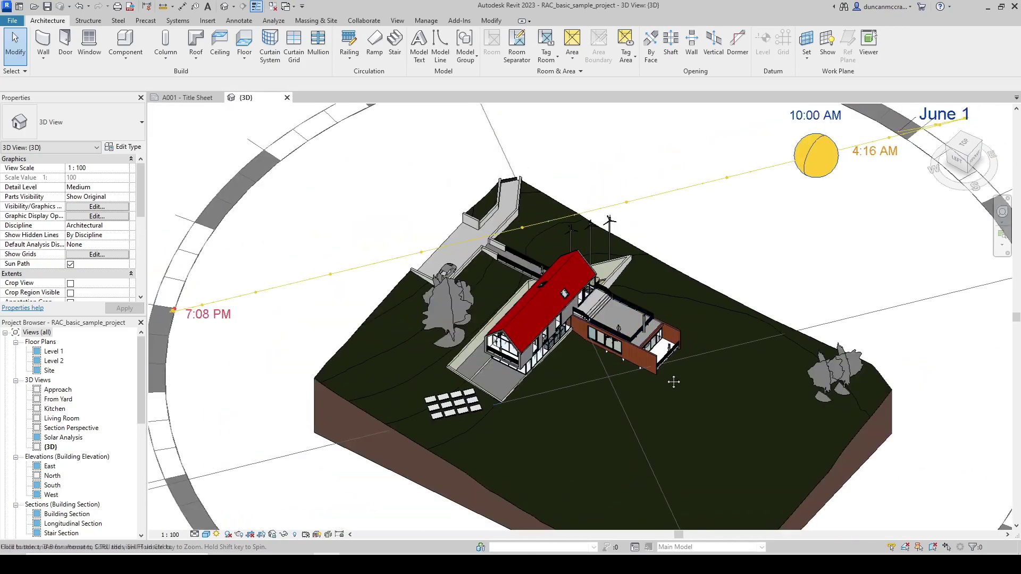
pyautogui.scroll(-4, 673, 382)
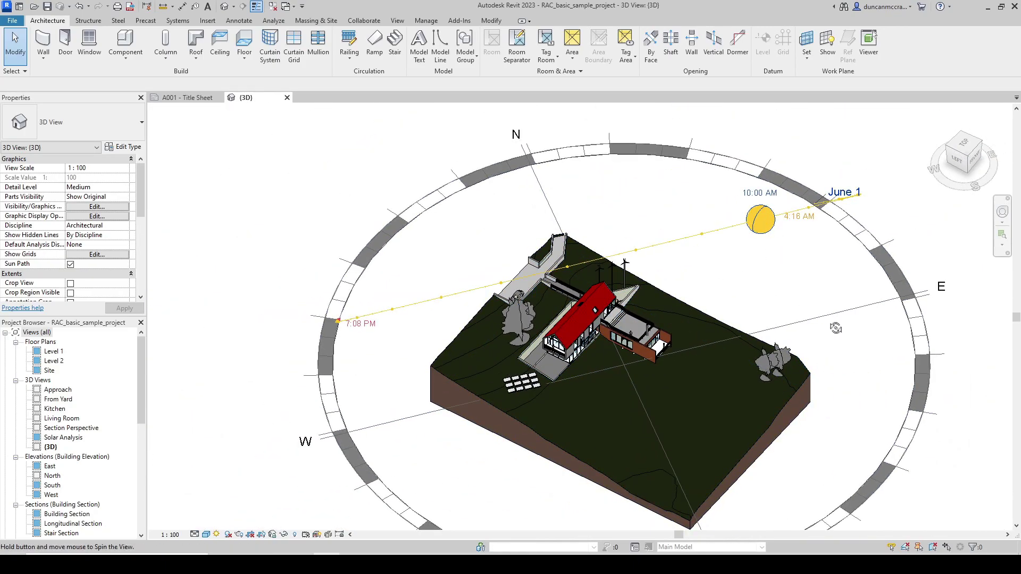
pyautogui.keyDown('shift'); pyautogui.moveTo(836, 328); pyautogui.dragTo(858, 319, button='middle'); pyautogui.keyUp('shift')
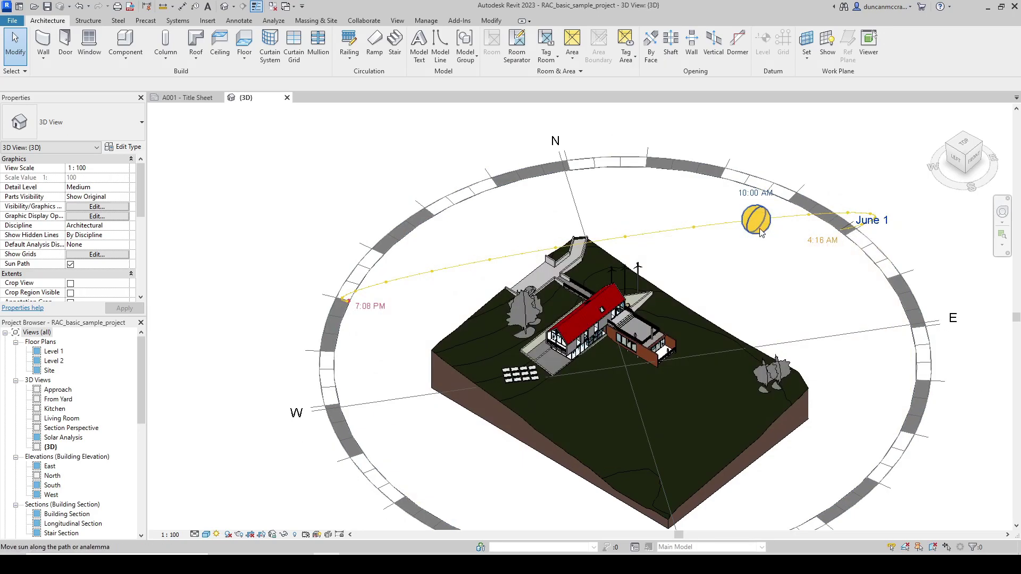
pyautogui.click(887, 231)
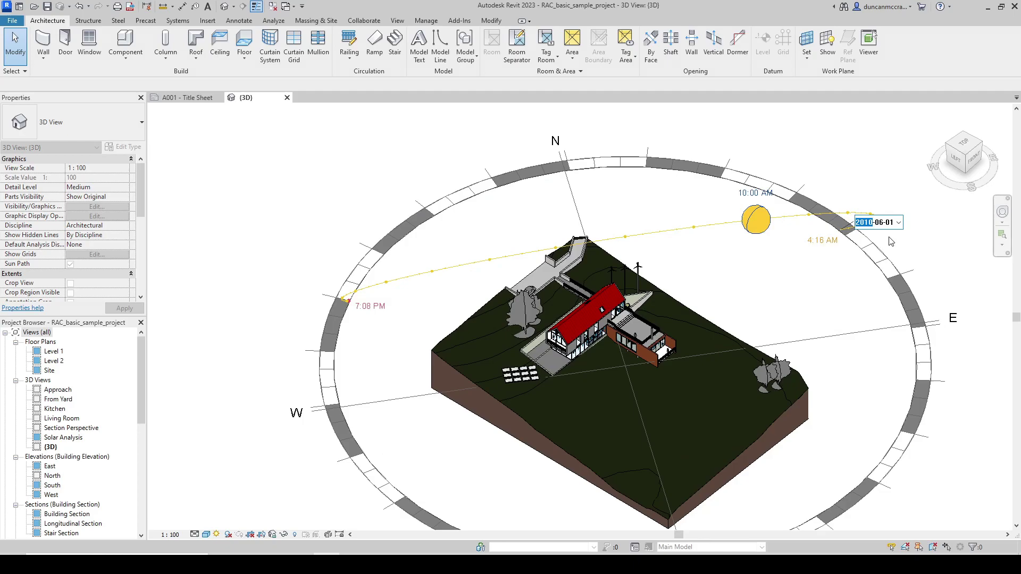
pyautogui.click(879, 223)
pyautogui.press('Return')
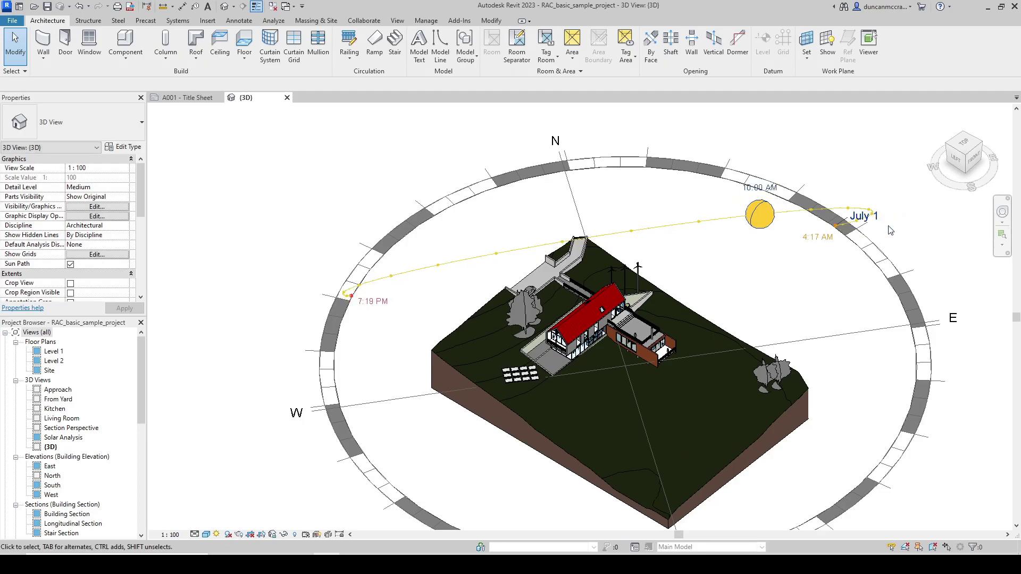
# Move the sun across the dates of the year to July 14 and on to October 28
pyautogui.moveTo(759, 224); pyautogui.dragTo(762, 224)
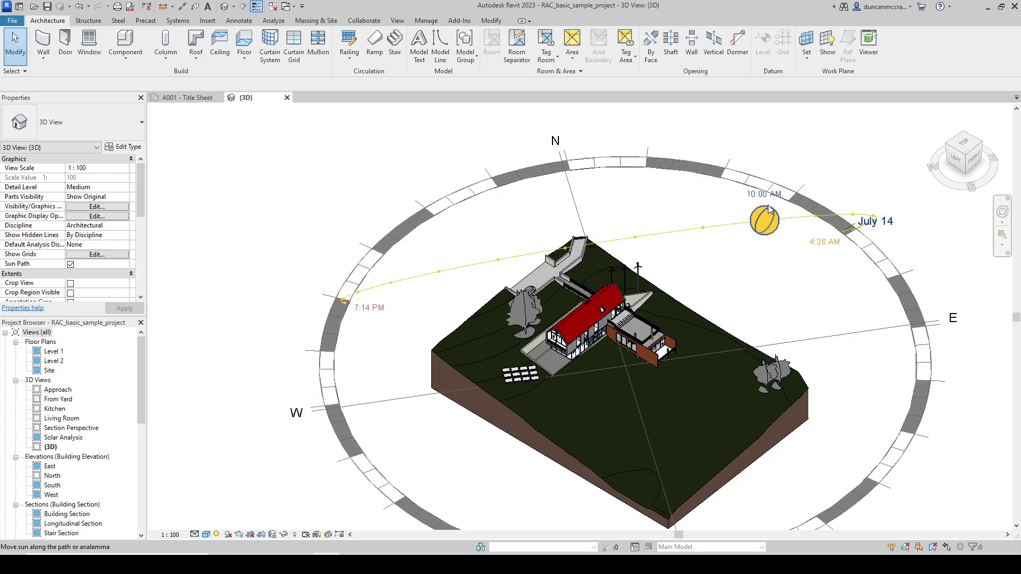
pyautogui.click(755, 196)
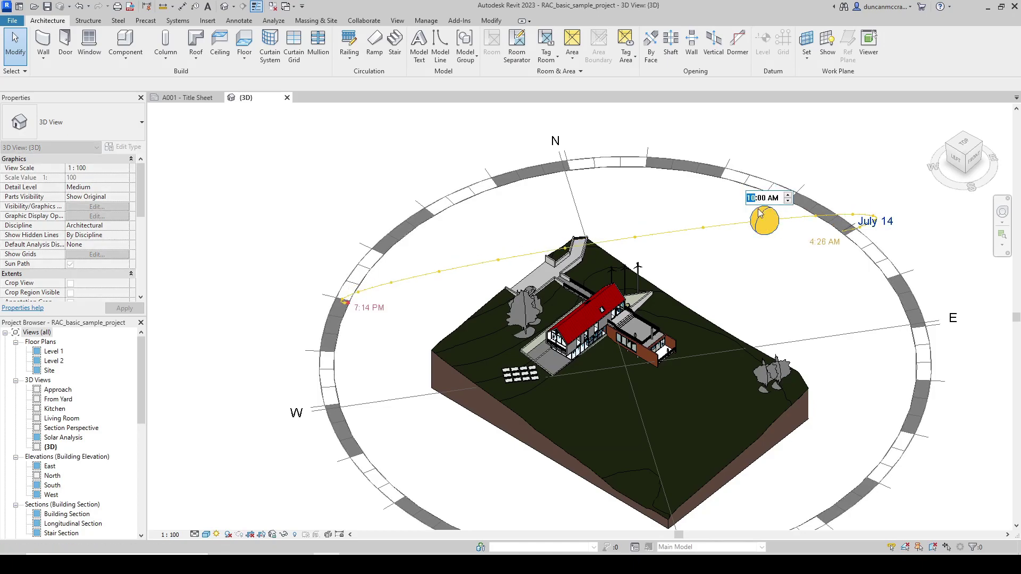
pyautogui.click(835, 255)
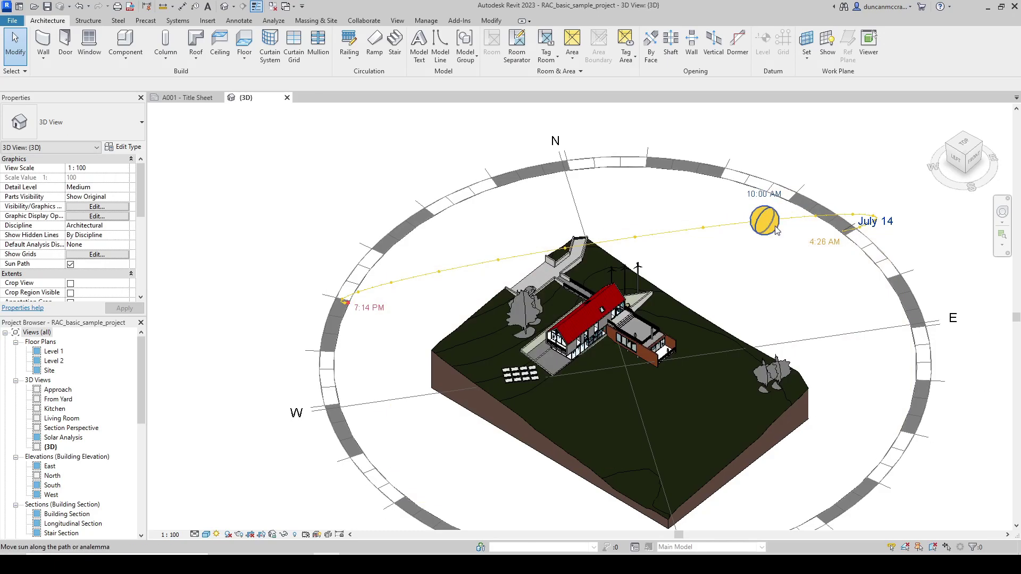
pyautogui.moveTo(772, 227); pyautogui.dragTo(810, 396)
pyautogui.keyDown('shift'); pyautogui.moveTo(836, 453); pyautogui.dragTo(698, 396, button='middle'); pyautogui.keyUp('shift')
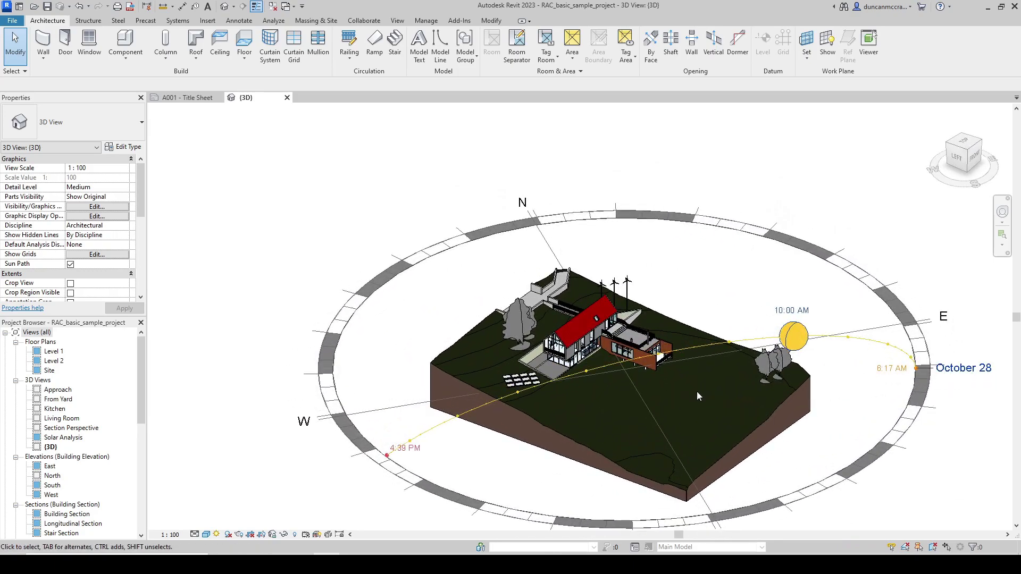
# Turn on shadows in the 3D view
pyautogui.click(227, 534)
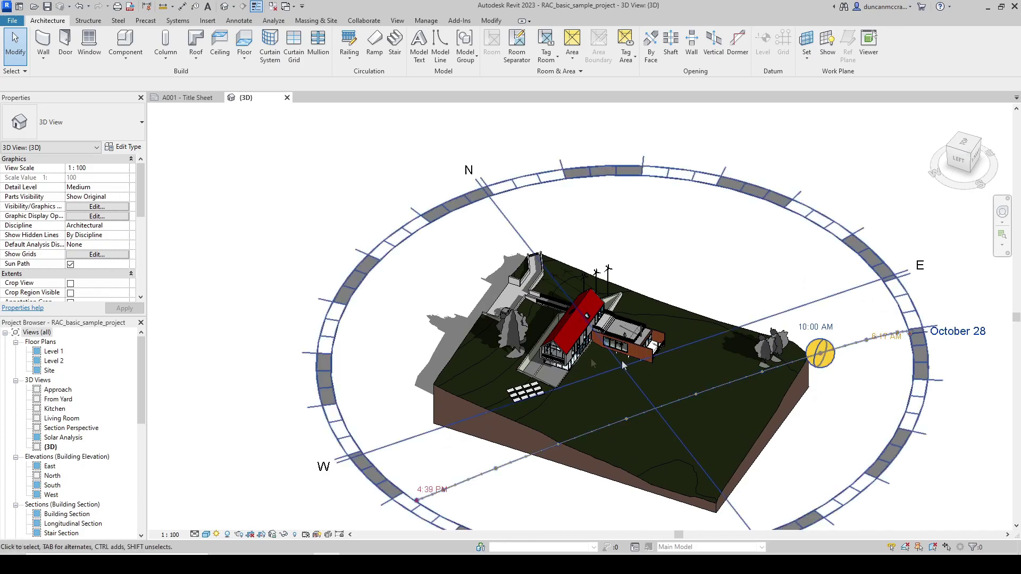
pyautogui.scroll(3, 585, 346)
pyautogui.moveTo(772, 396); pyautogui.dragTo(582, 345, button='middle')
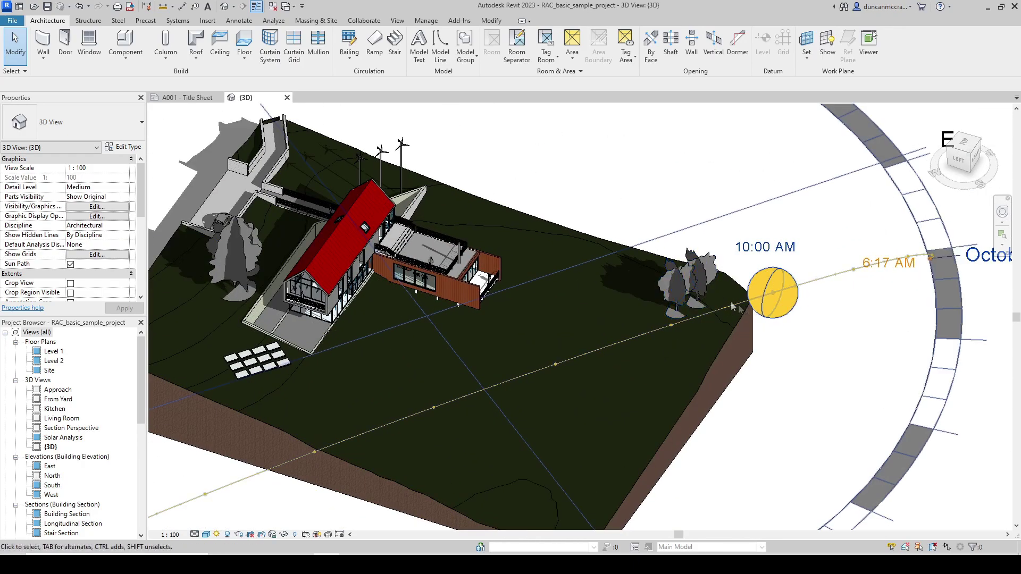
# Move the sun on the sun path to May 5 at 11:15 AM
pyautogui.scroll(-5, 711, 289)
pyautogui.moveTo(762, 363); pyautogui.dragTo(639, 235)
pyautogui.scroll(2, 610, 326)
pyautogui.keyDown('shift'); pyautogui.moveTo(609, 332); pyautogui.dragTo(682, 291, button='middle'); pyautogui.keyUp('shift')
pyautogui.scroll(-2, 754, 226)
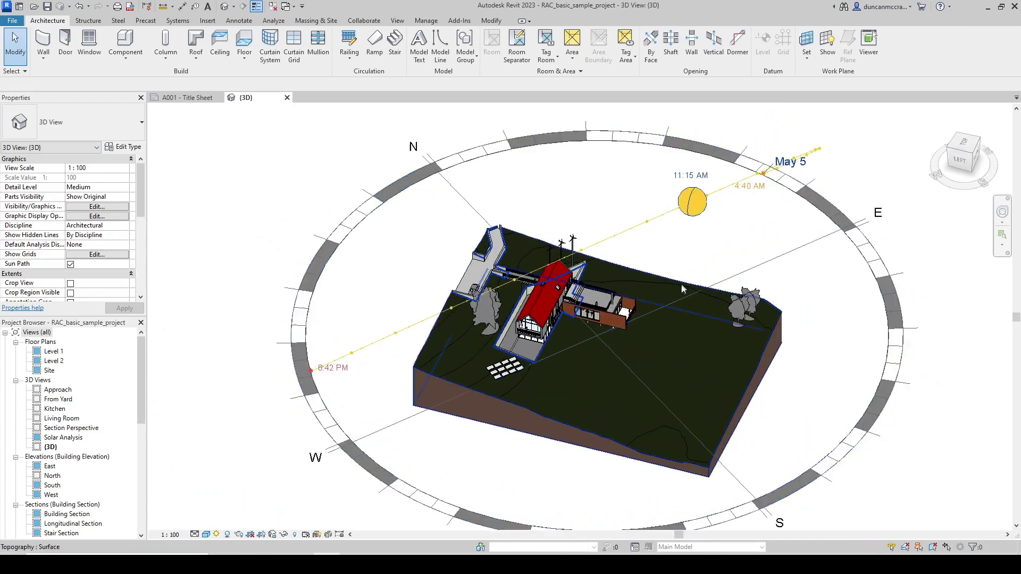
# Advance the sun along the May 5 path to 1:00 PM, 1:15 PM and 1:30 PM
pyautogui.scroll(2, 694, 262)
pyautogui.moveTo(688, 196); pyautogui.dragTo(541, 247)
pyautogui.scroll(2, 564, 297)
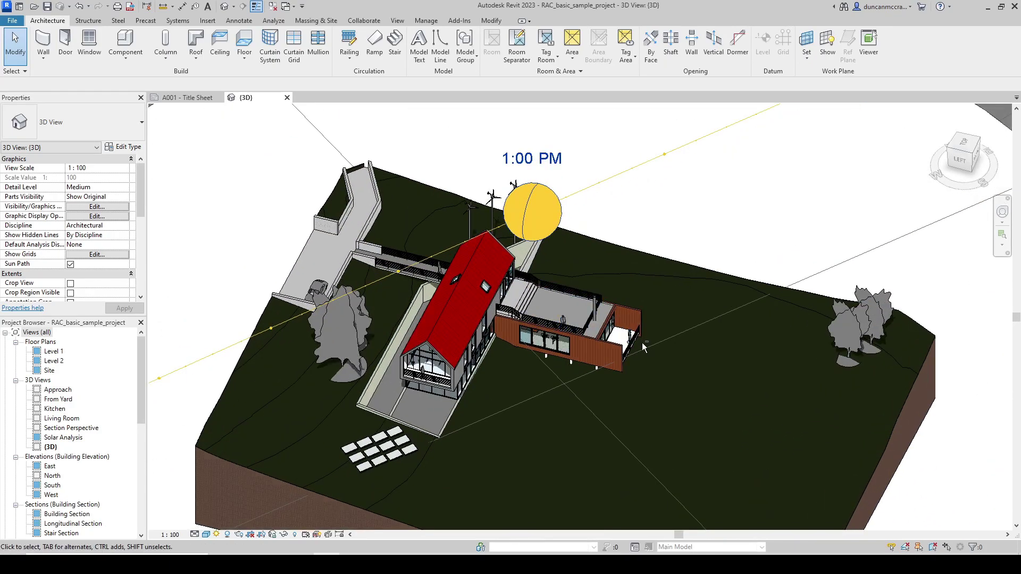
pyautogui.scroll(-2, 643, 347)
pyautogui.keyDown('shift'); pyautogui.moveTo(643, 347); pyautogui.dragTo(569, 336, button='middle'); pyautogui.keyUp('shift')
pyautogui.moveTo(449, 242); pyautogui.dragTo(441, 246)
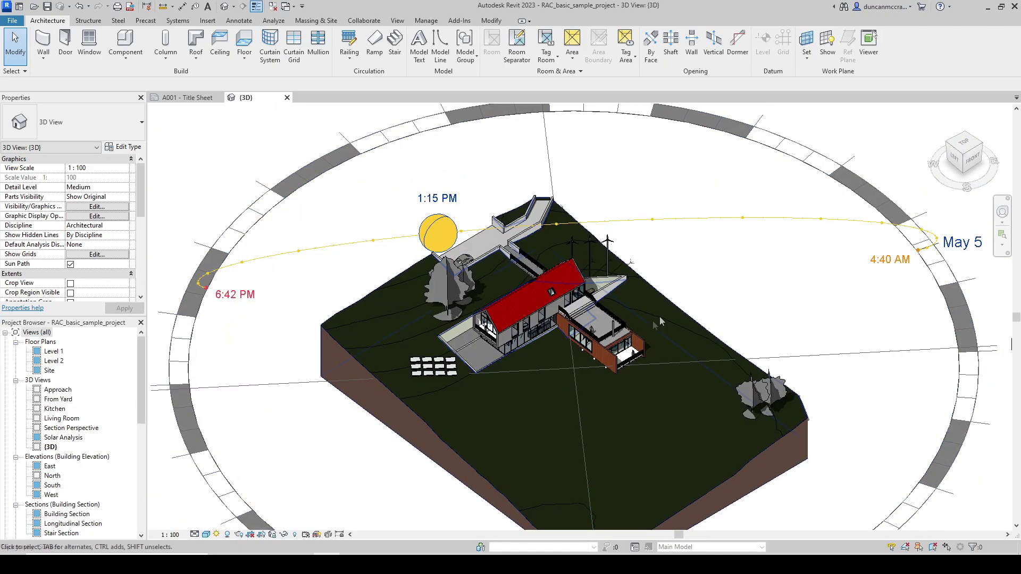
pyautogui.scroll(2, 593, 325)
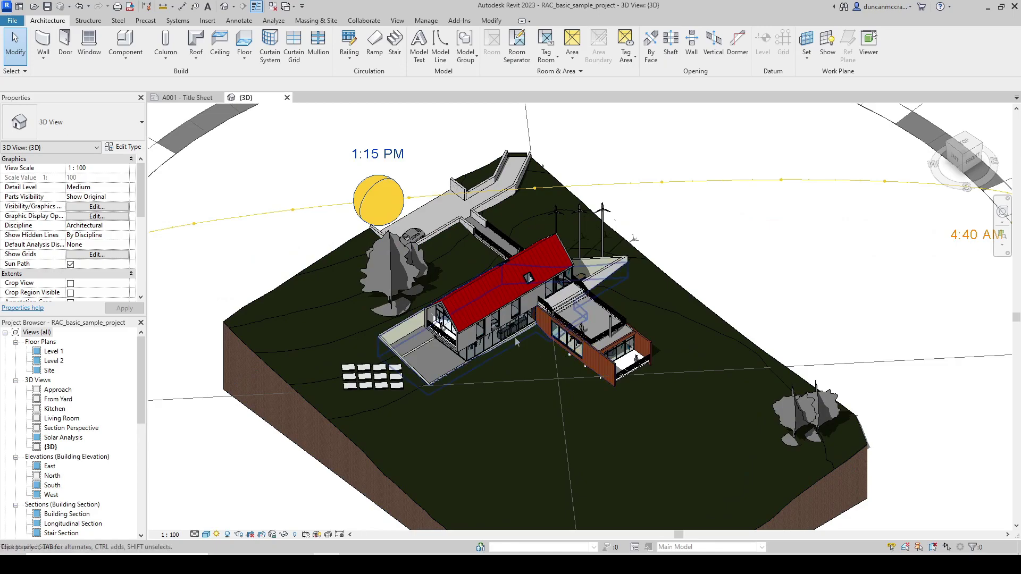
pyautogui.moveTo(388, 212); pyautogui.dragTo(365, 221)
# Examine the early-afternoon shadows on the house and site from several angles
pyautogui.scroll(-3, 366, 222)
pyautogui.scroll(-1, 366, 221)
pyautogui.moveTo(366, 221); pyautogui.dragTo(604, 298, button='middle')
pyautogui.scroll(4, 604, 336)
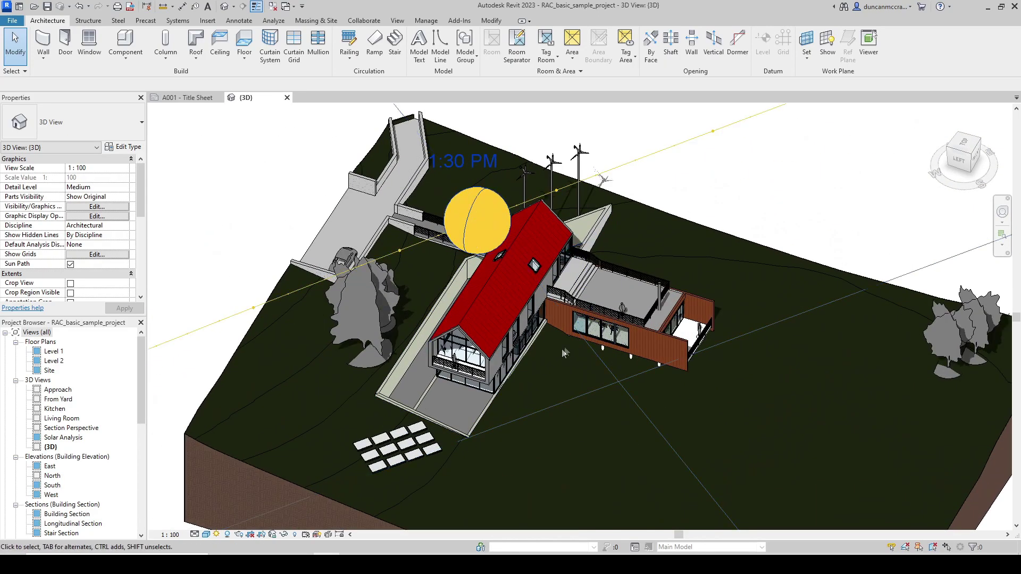
pyautogui.scroll(3, 603, 335)
pyautogui.keyDown('shift'); pyautogui.moveTo(671, 340); pyautogui.dragTo(636, 331, button='middle'); pyautogui.keyUp('shift')
pyautogui.scroll(-3, 635, 330)
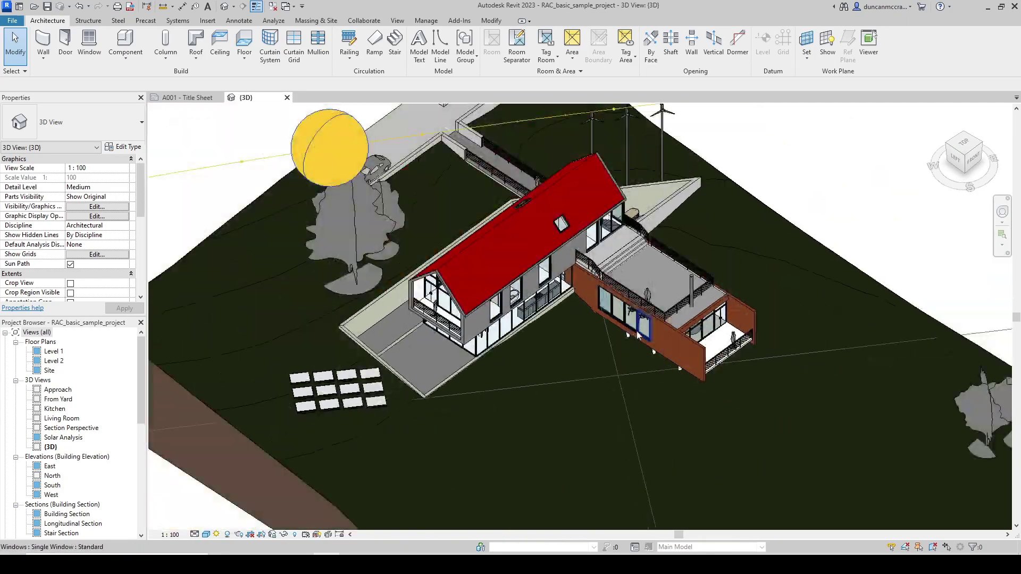
pyautogui.keyDown('shift'); pyautogui.moveTo(744, 330); pyautogui.dragTo(707, 338, button='middle'); pyautogui.keyUp('shift')
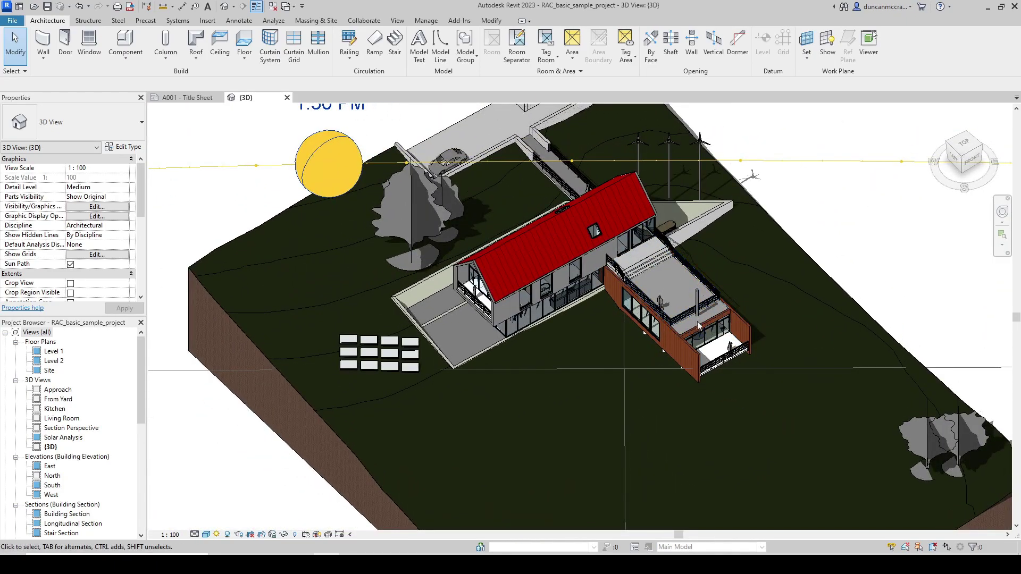
pyautogui.scroll(-3, 746, 289)
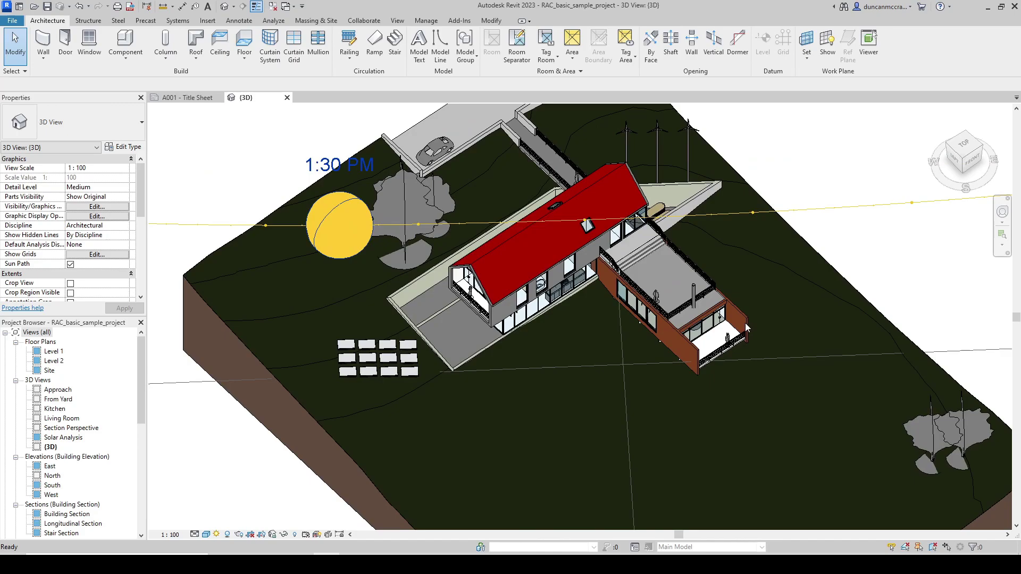
# Advance the sun along the May 5 path to 4:30 PM and on to 5:15 PM
pyautogui.moveTo(464, 268); pyautogui.dragTo(246, 259)
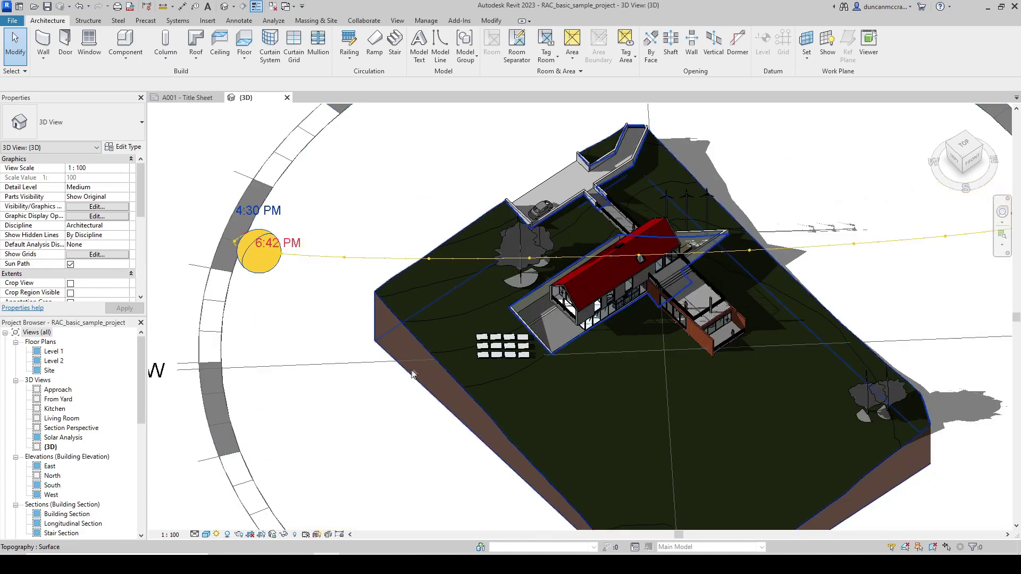
pyautogui.scroll(3, 444, 359)
pyautogui.keyDown('shift'); pyautogui.moveTo(538, 377); pyautogui.dragTo(747, 355, button='middle'); pyautogui.keyUp('shift')
pyautogui.scroll(-2, 747, 355)
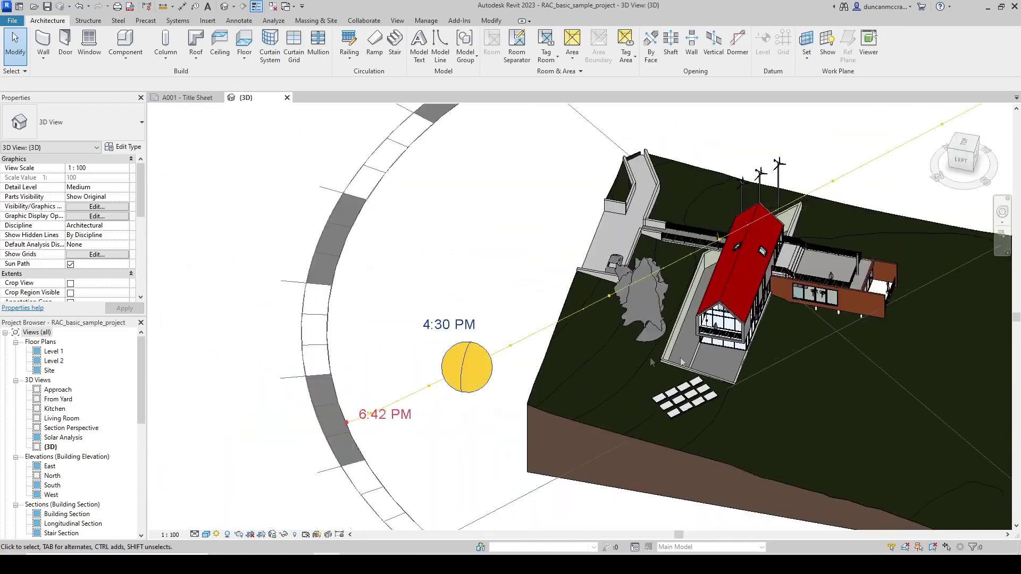
pyautogui.moveTo(464, 372); pyautogui.dragTo(410, 392)
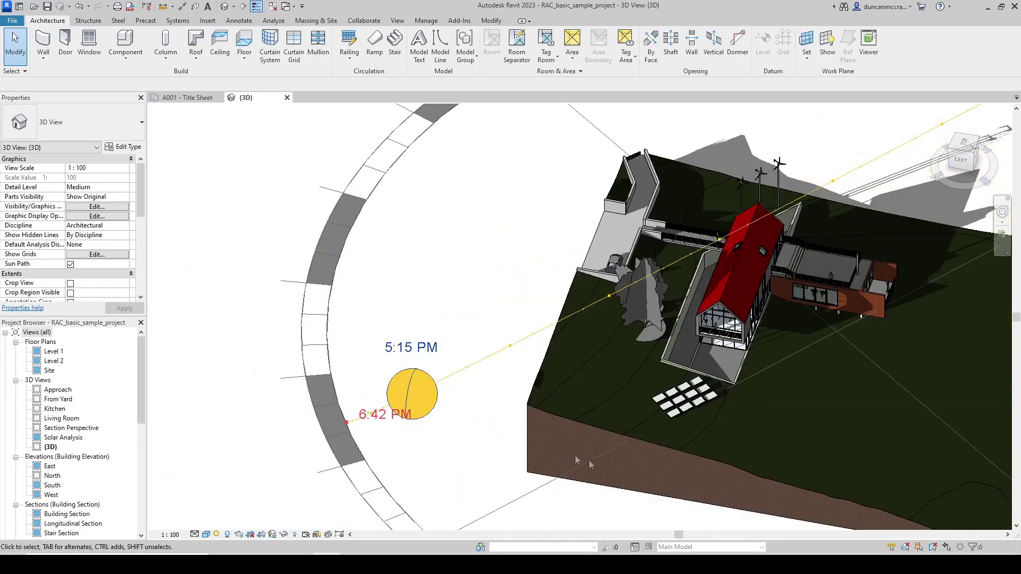
pyautogui.scroll(4, 745, 375)
pyautogui.scroll(-3, 745, 375)
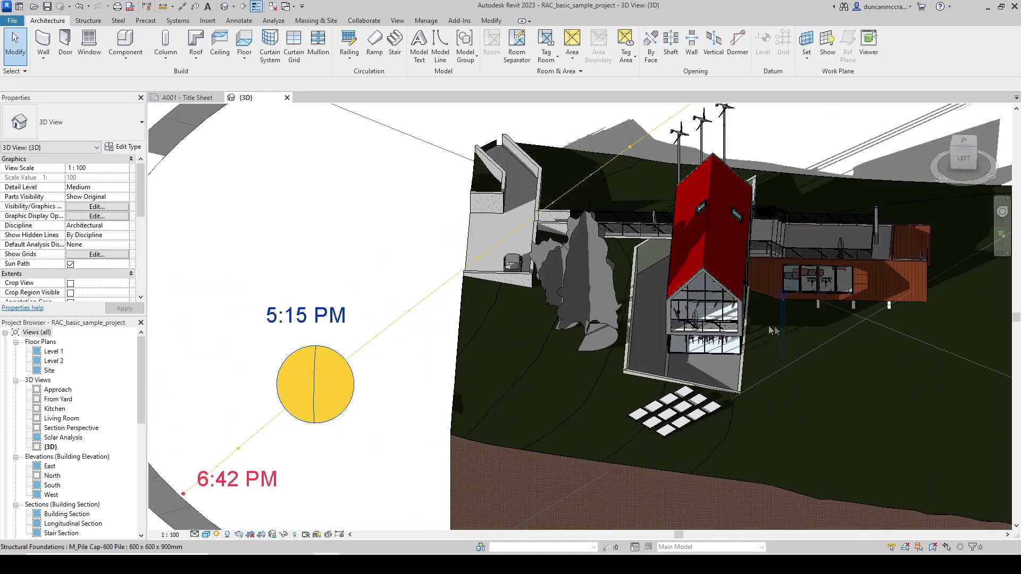
pyautogui.keyDown('shift'); pyautogui.moveTo(744, 374); pyautogui.dragTo(708, 382, button='middle'); pyautogui.keyUp('shift')
pyautogui.scroll(-3, 700, 300)
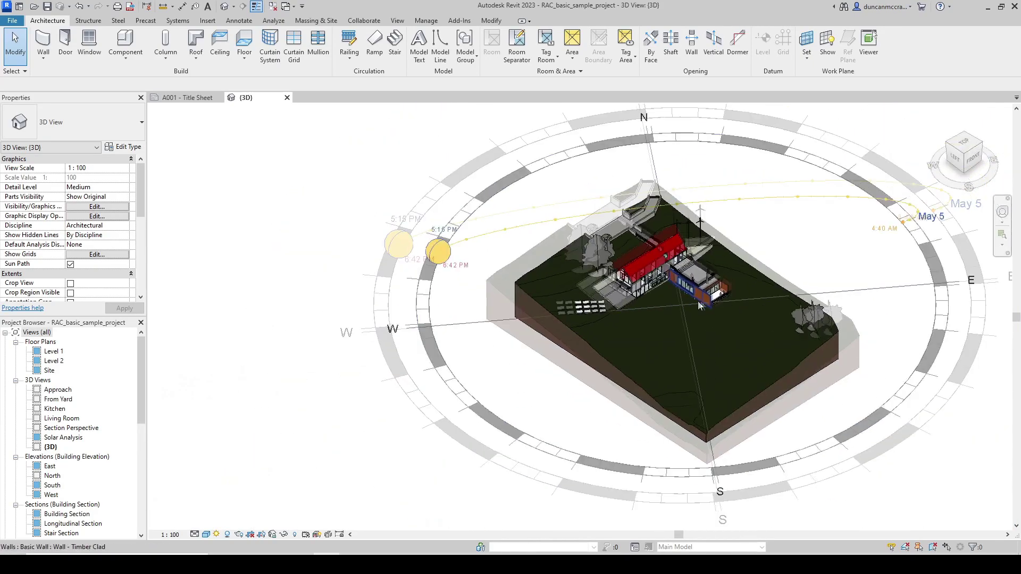
pyautogui.moveTo(754, 349); pyautogui.dragTo(629, 405, button='middle')
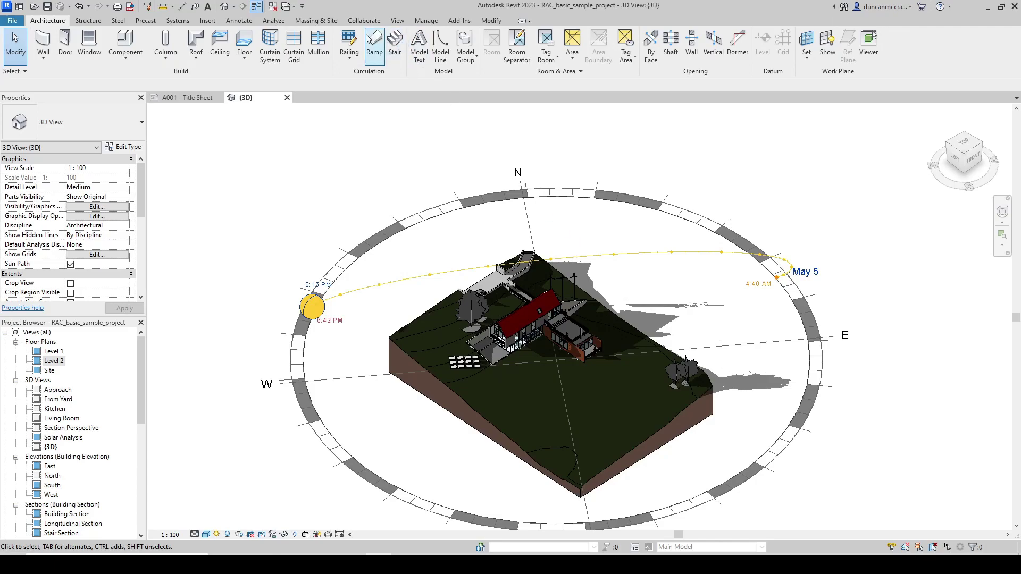
# Open the project's location settings and close the address information balloon over the map
pyautogui.click(430, 24)
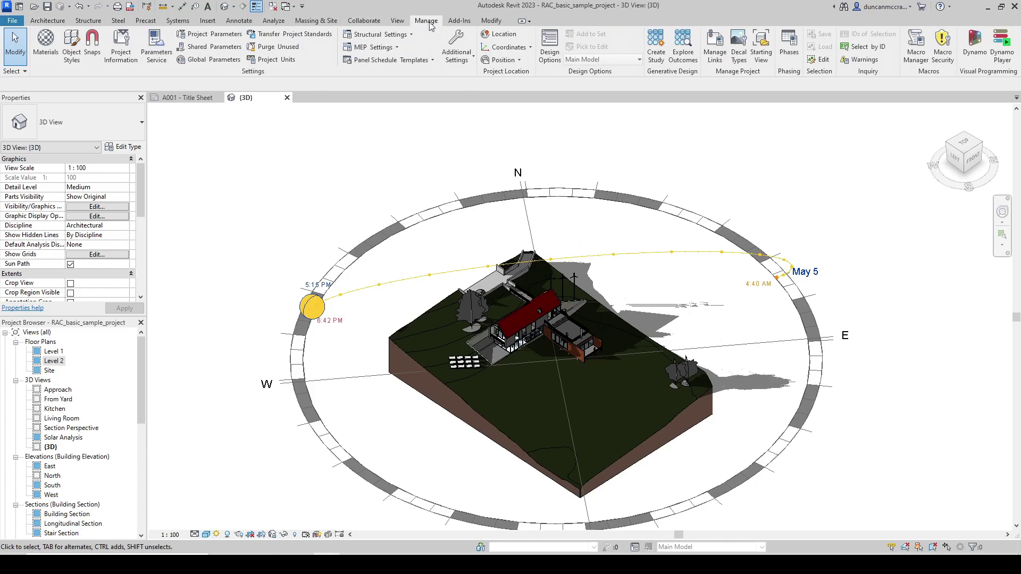
pyautogui.click(503, 34)
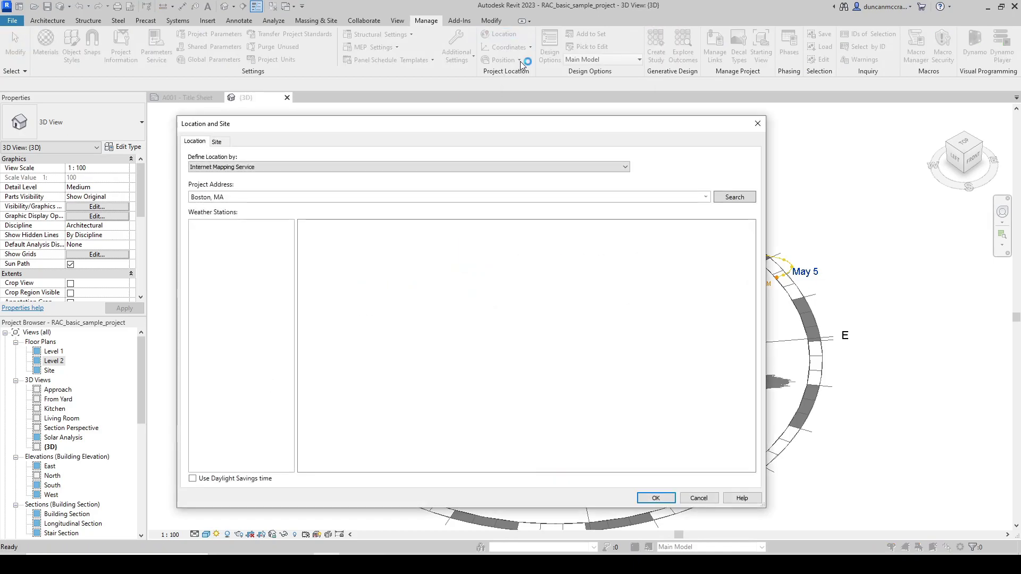
pyautogui.click(586, 275)
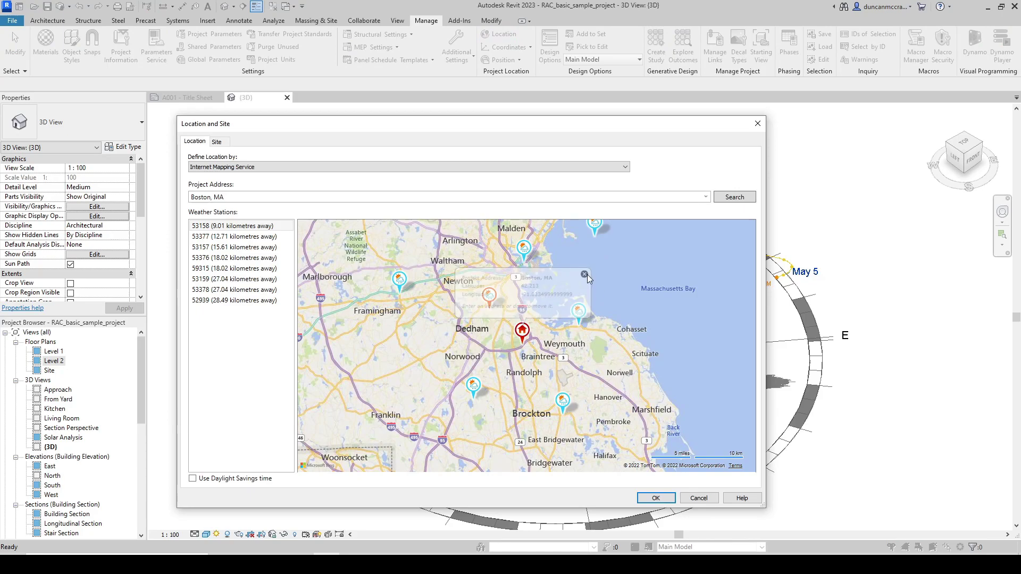
# Move the project location marker on the map from Boston to the Pacific coast near the Canada–United States border
pyautogui.scroll(-3, 579, 309)
pyautogui.scroll(-5, 579, 308)
pyautogui.scroll(2, 592, 340)
pyautogui.moveTo(591, 340); pyautogui.dragTo(444, 318)
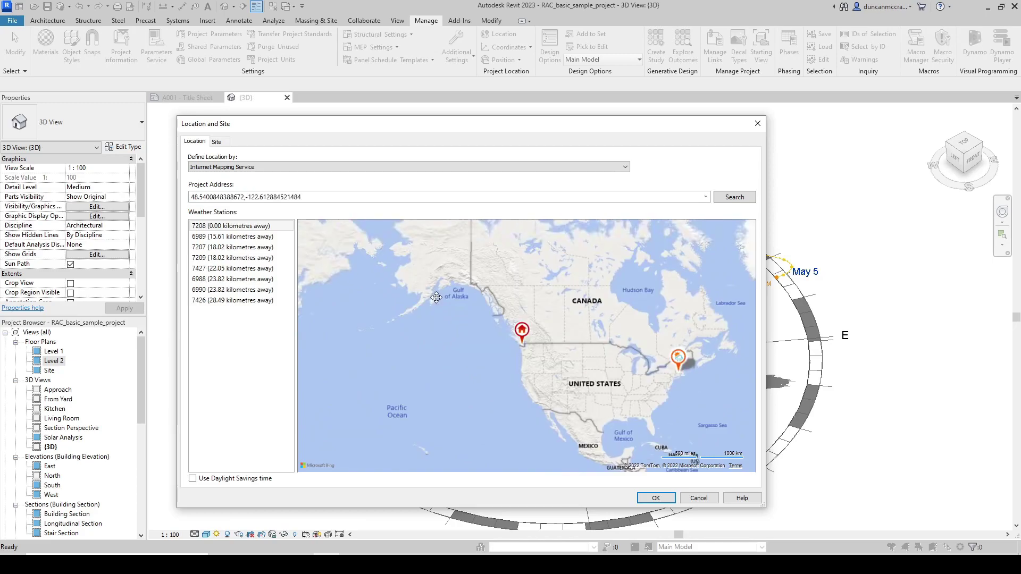
# Refine the project location to Victoria, at weather station 6551, and accept the location settings
pyautogui.scroll(5, 618, 313)
pyautogui.moveTo(618, 314); pyautogui.dragTo(578, 337)
pyautogui.scroll(3, 473, 351)
pyautogui.moveTo(578, 338); pyautogui.dragTo(510, 337)
pyautogui.scroll(4, 532, 348)
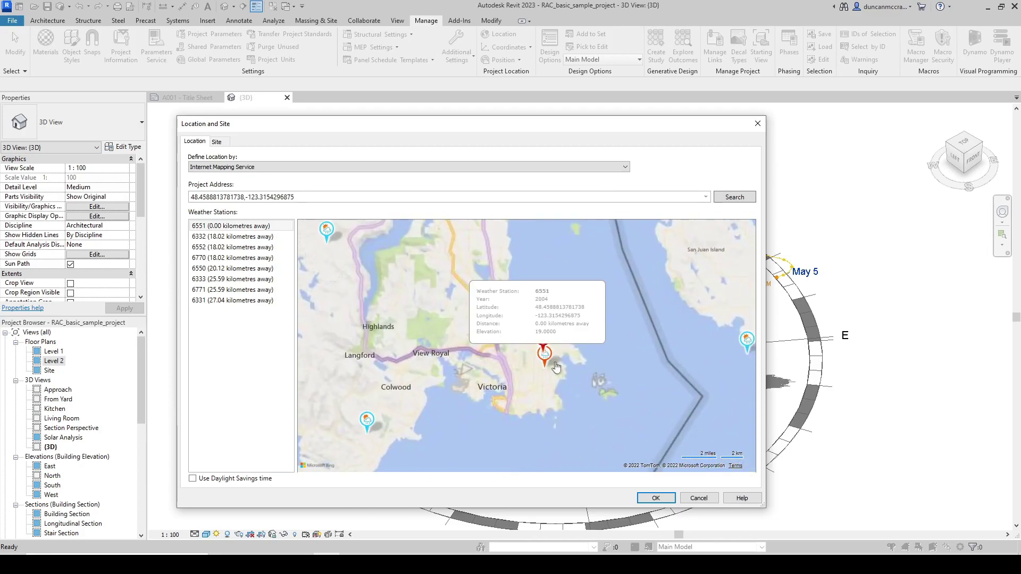
pyautogui.scroll(-1, 574, 383)
pyautogui.scroll(-4, 574, 382)
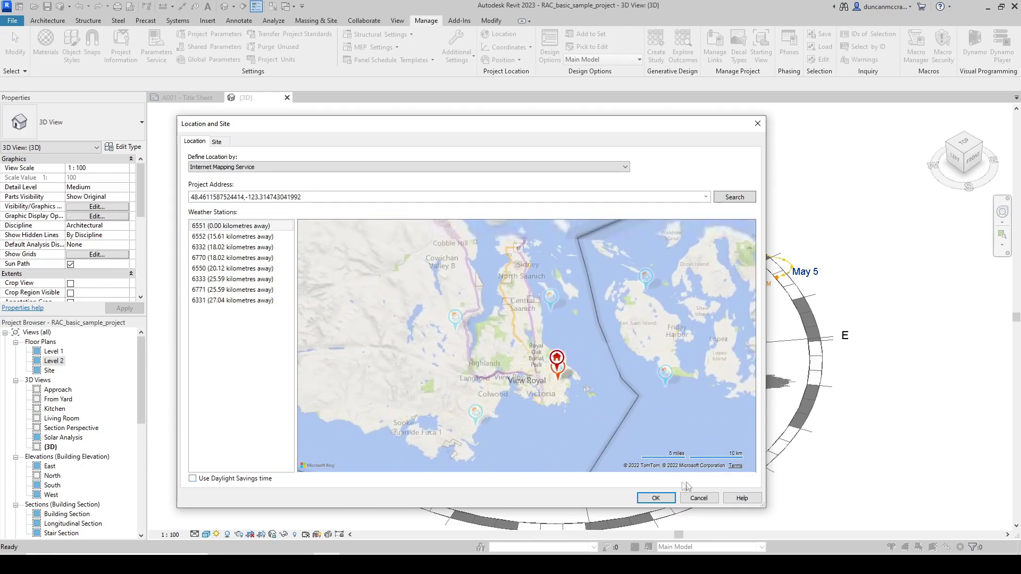
pyautogui.click(655, 498)
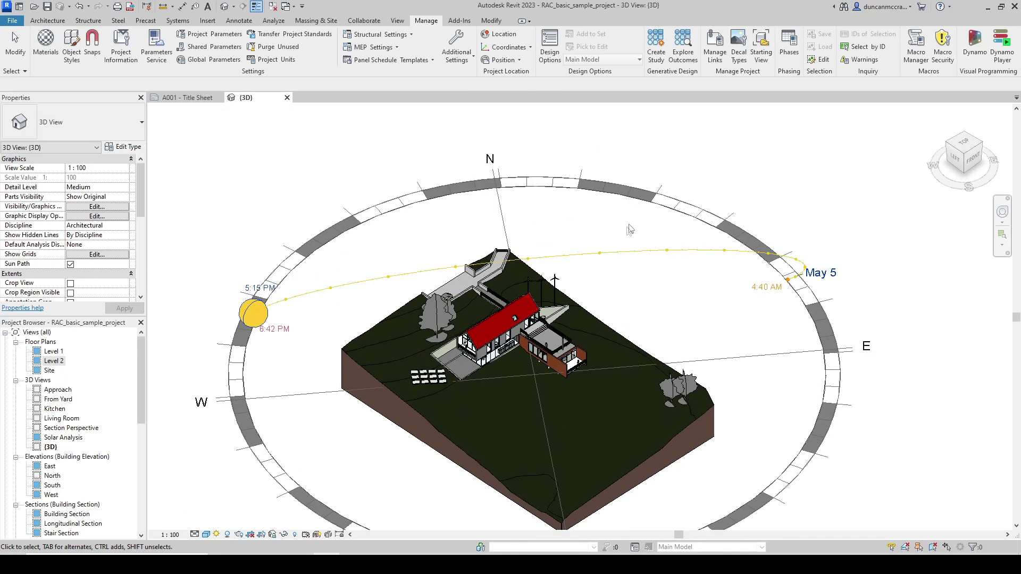
# Check the available project position options in the 3D view and open the Site floor plan
pyautogui.click(503, 60)
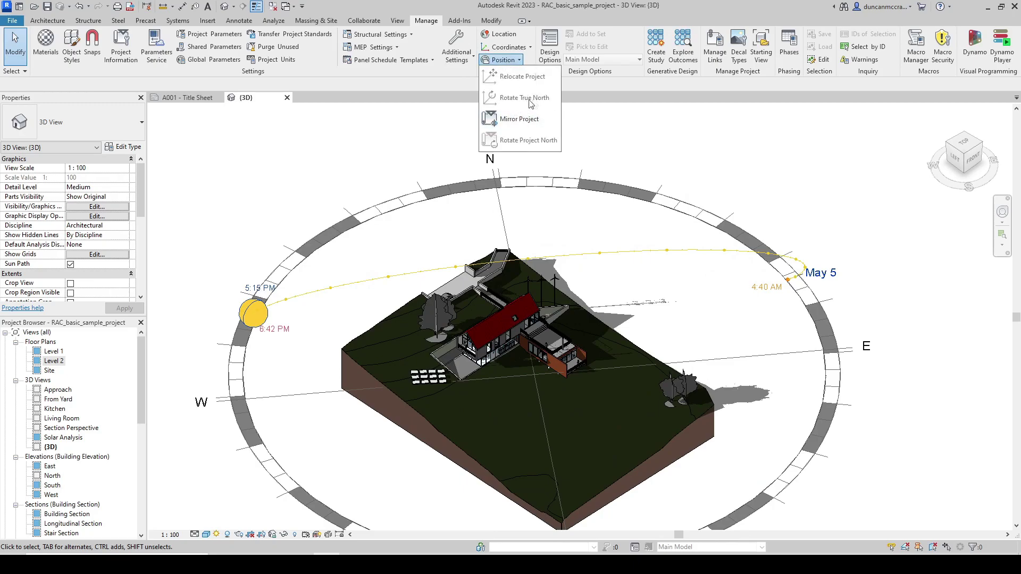
pyautogui.doubleClick(51, 372)
pyautogui.scroll(3, 550, 282)
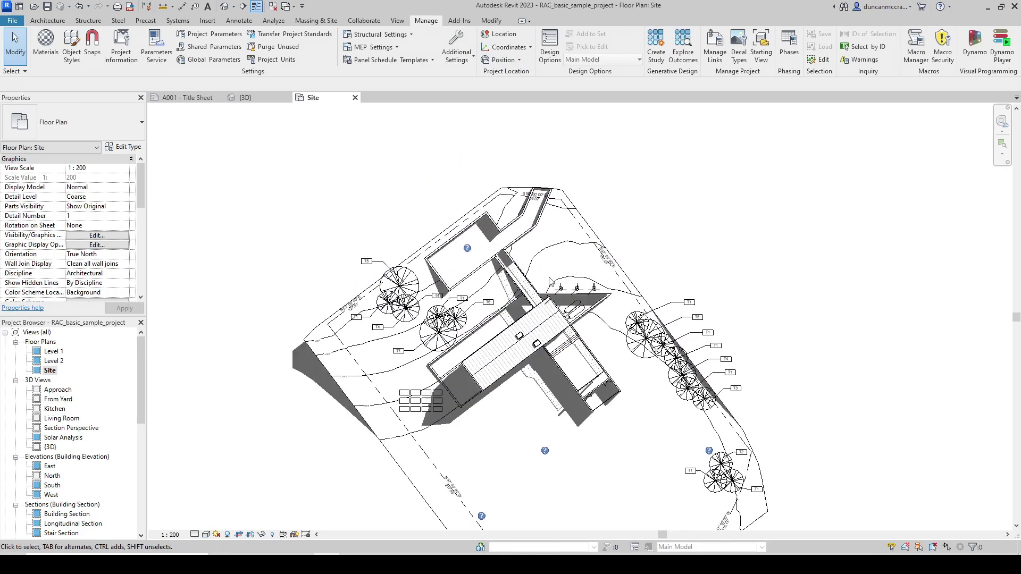
pyautogui.scroll(-3, 560, 268)
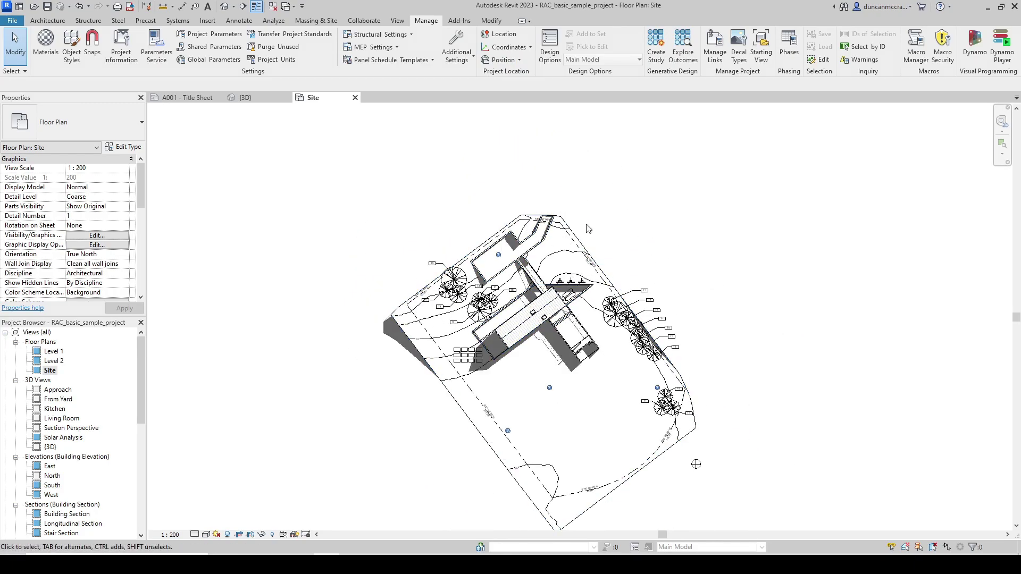
pyautogui.scroll(-1, 599, 247)
pyautogui.moveTo(594, 255); pyautogui.dragTo(522, 318, button='middle')
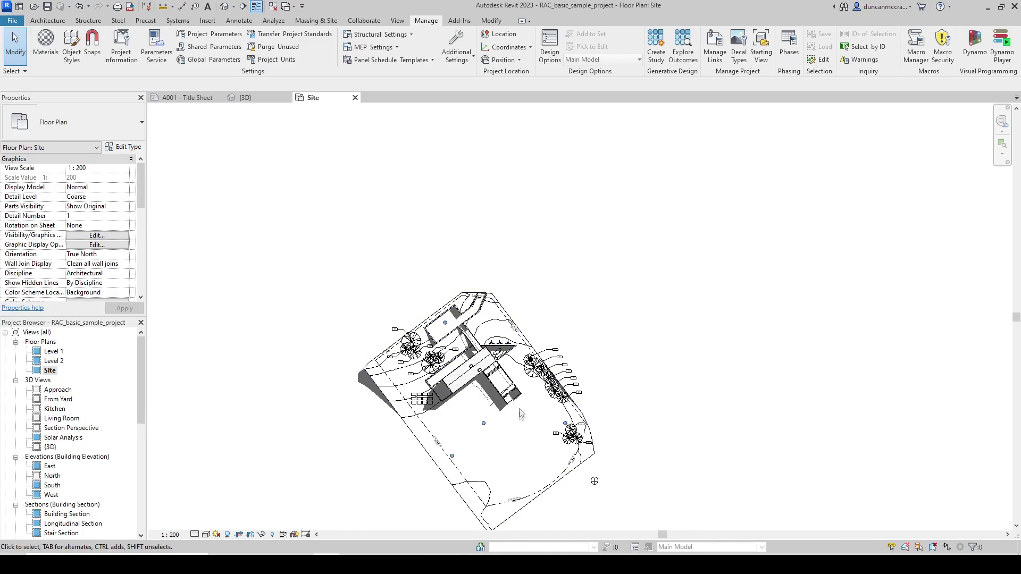
pyautogui.scroll(2, 467, 407)
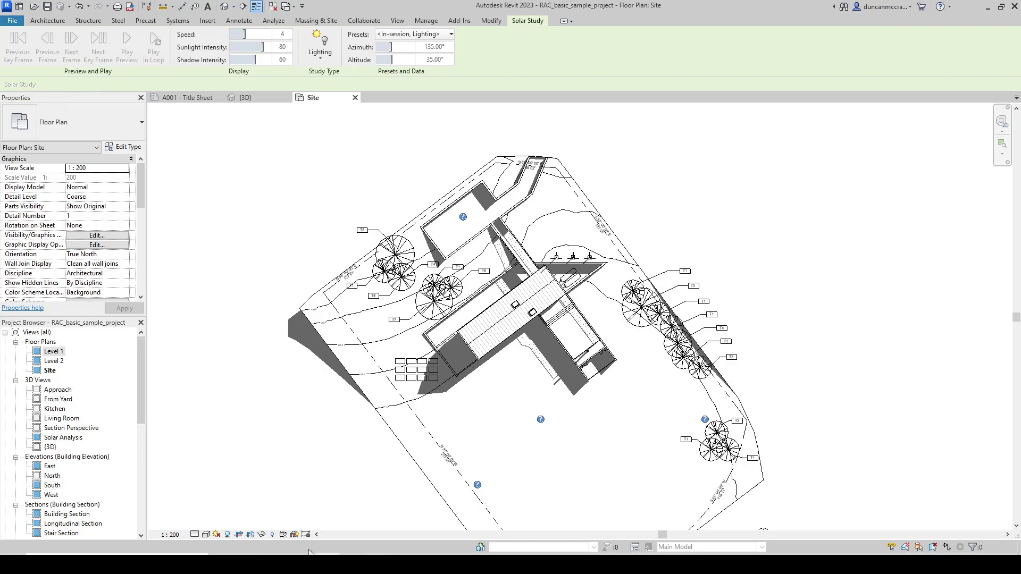
# Turn on the sun path in the Site plan, using the specified project location, date and time
pyautogui.click(217, 535)
pyautogui.click(234, 509)
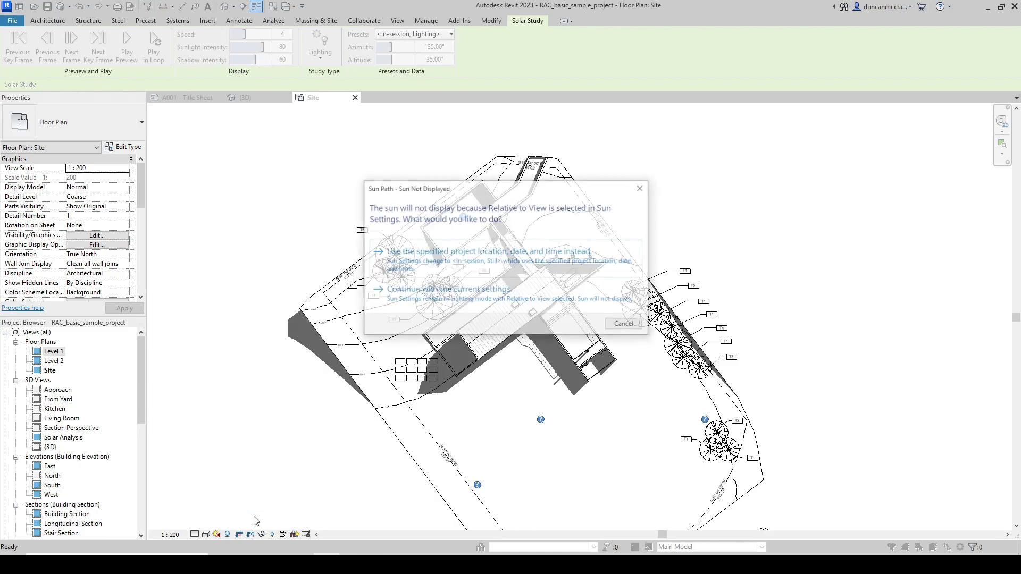
pyautogui.click(478, 275)
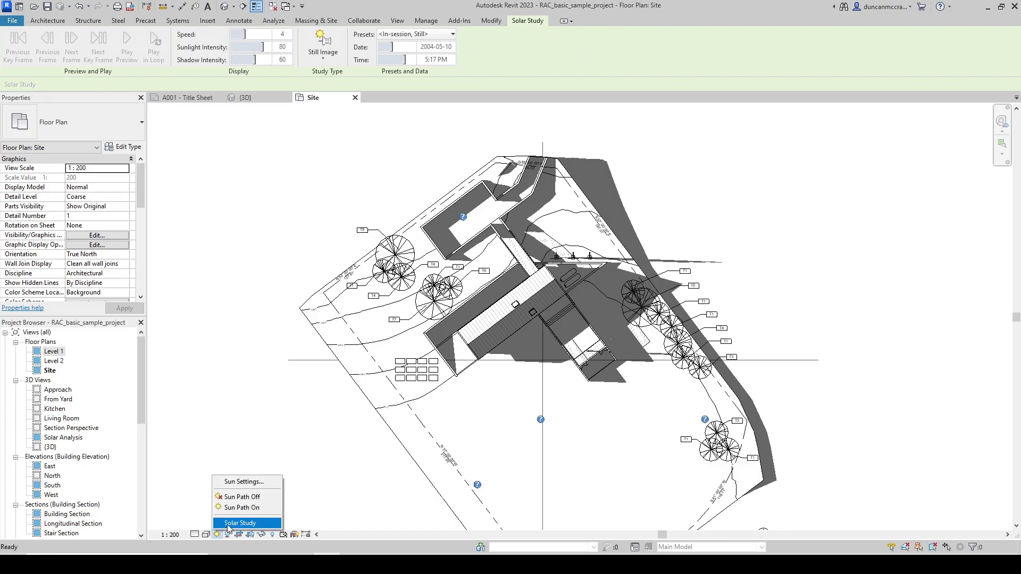
# Set the solar study to Single Day with the Summer Solstice Solar Study preset and play it in a loop
pyautogui.click(323, 55)
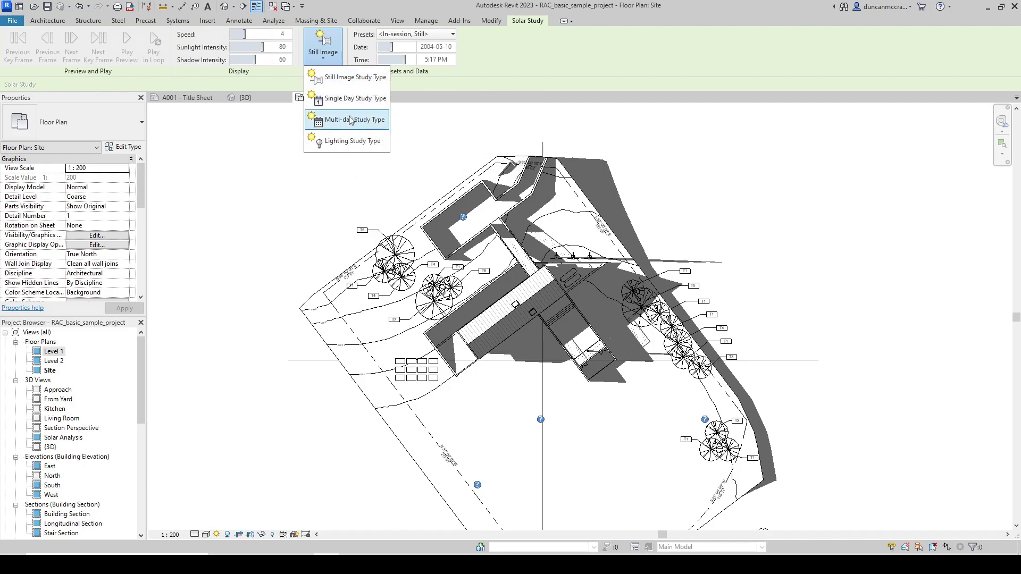
pyautogui.click(346, 99)
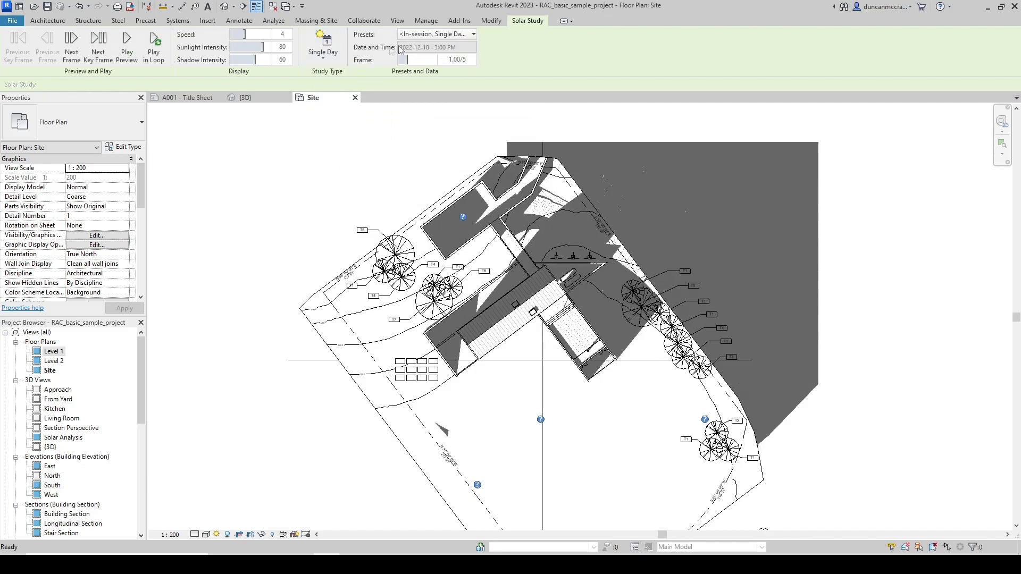
pyautogui.click(459, 34)
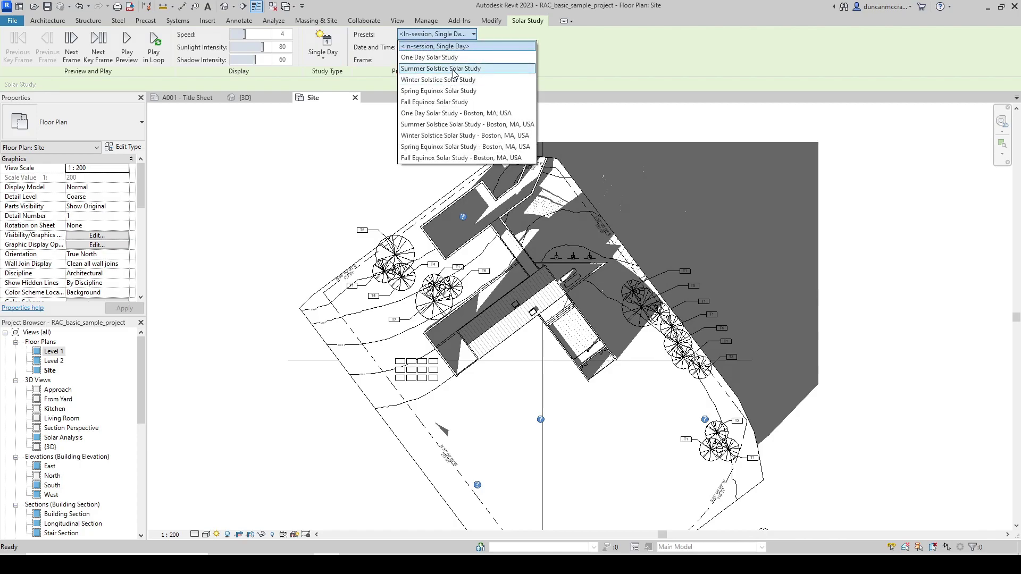
pyautogui.click(432, 69)
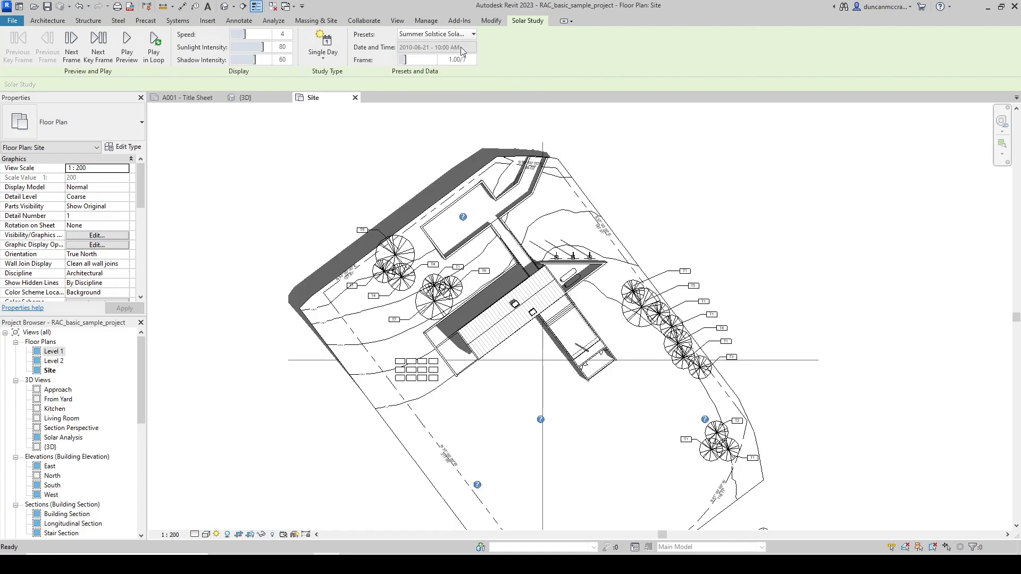
pyautogui.click(153, 55)
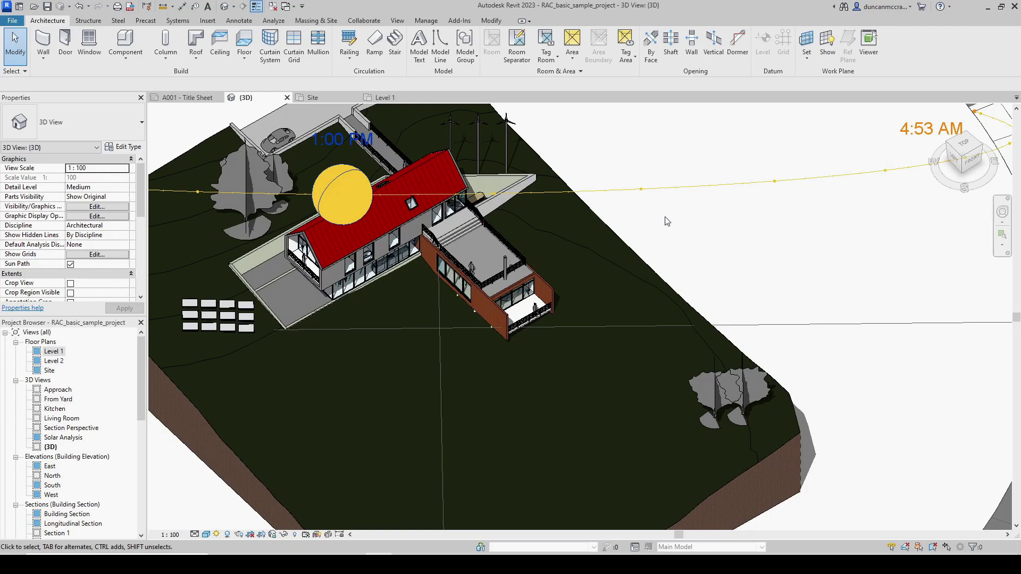
# Examine the house and its shadows in the 3D view with the sun at 1:00 PM on August 1
pyautogui.scroll(2, 457, 292)
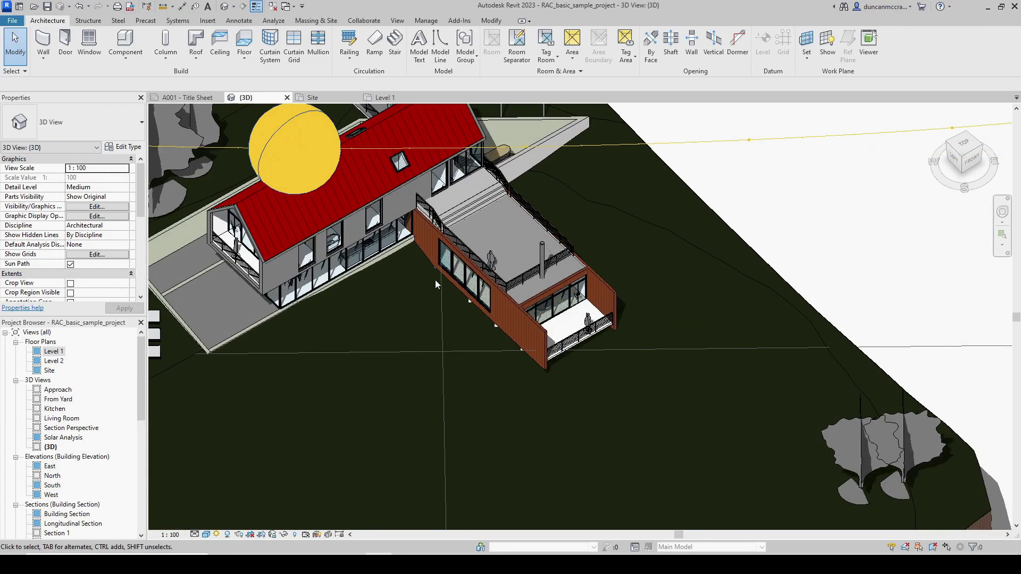
pyautogui.scroll(-4, 434, 279)
pyautogui.moveTo(660, 310); pyautogui.dragTo(785, 375, button='middle')
pyautogui.scroll(1, 576, 350)
pyautogui.keyDown('shift'); pyautogui.moveTo(572, 352); pyautogui.dragTo(595, 355, button='middle'); pyautogui.keyUp('shift')
pyautogui.scroll(2, 594, 355)
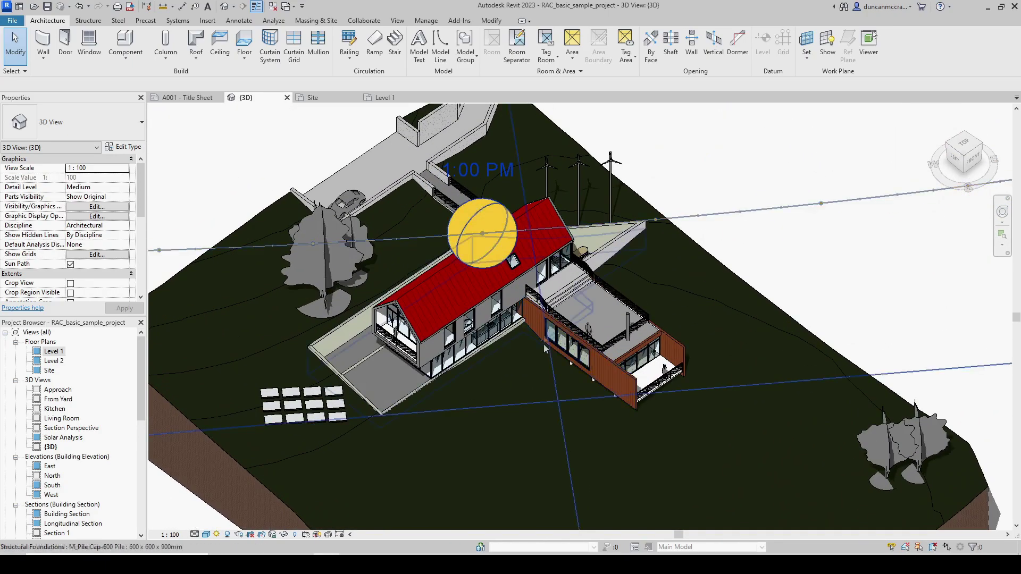
pyautogui.scroll(3, 567, 356)
pyautogui.scroll(-6, 589, 315)
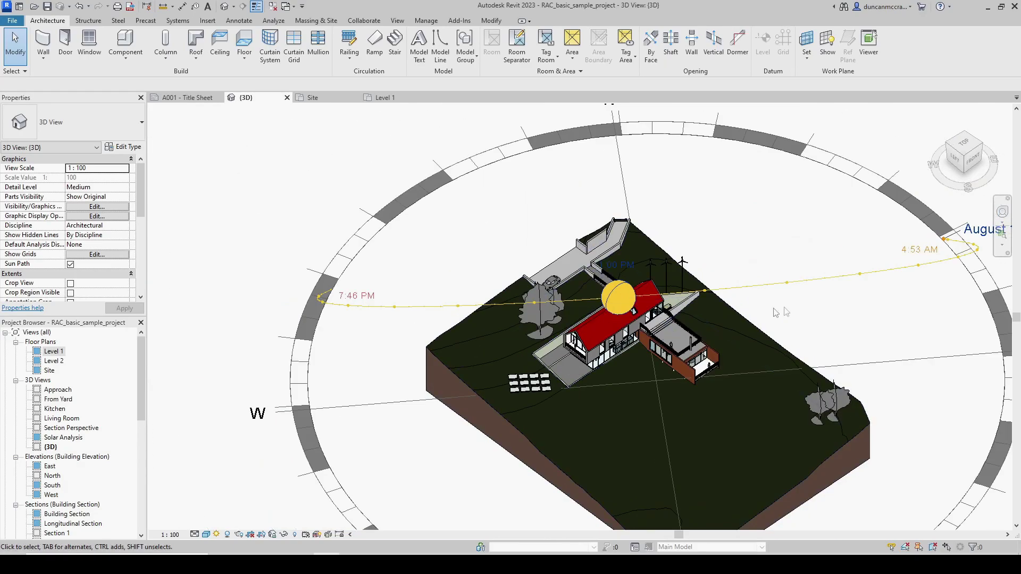
pyautogui.keyDown('shift'); pyautogui.moveTo(784, 310); pyautogui.dragTo(887, 343, button='middle'); pyautogui.keyUp('shift')
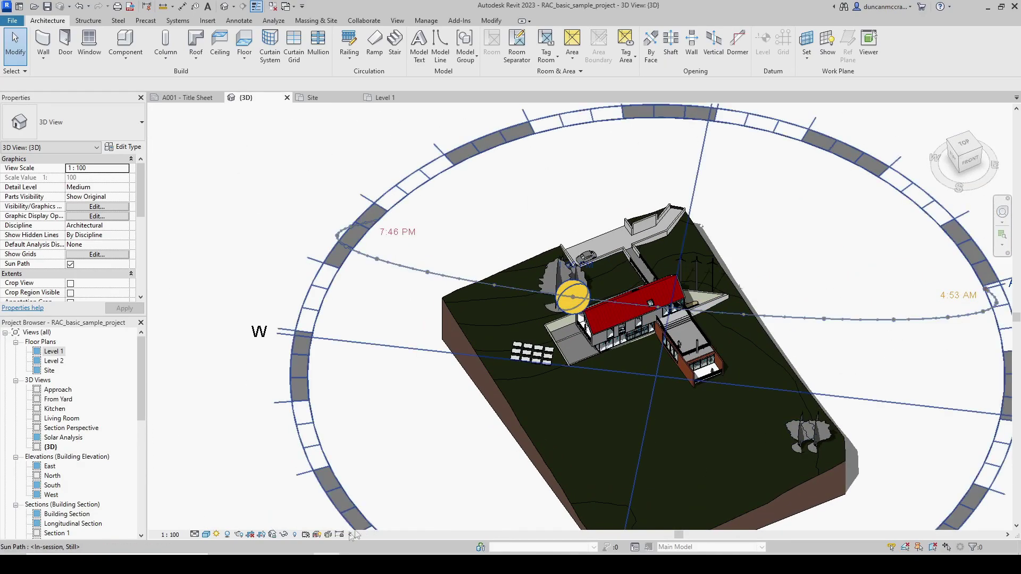
# Switch to the web browser and examine Victoria's average temperature chart and daily table
pyautogui.click(353, 565)
pyautogui.click(606, 13)
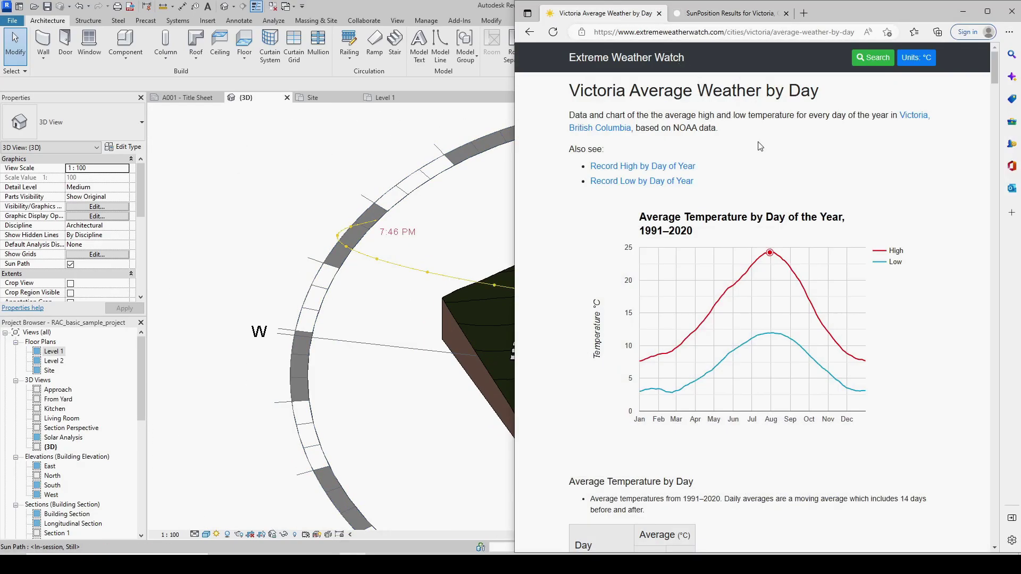
pyautogui.click(697, 99)
pyautogui.scroll(-10, 772, 257)
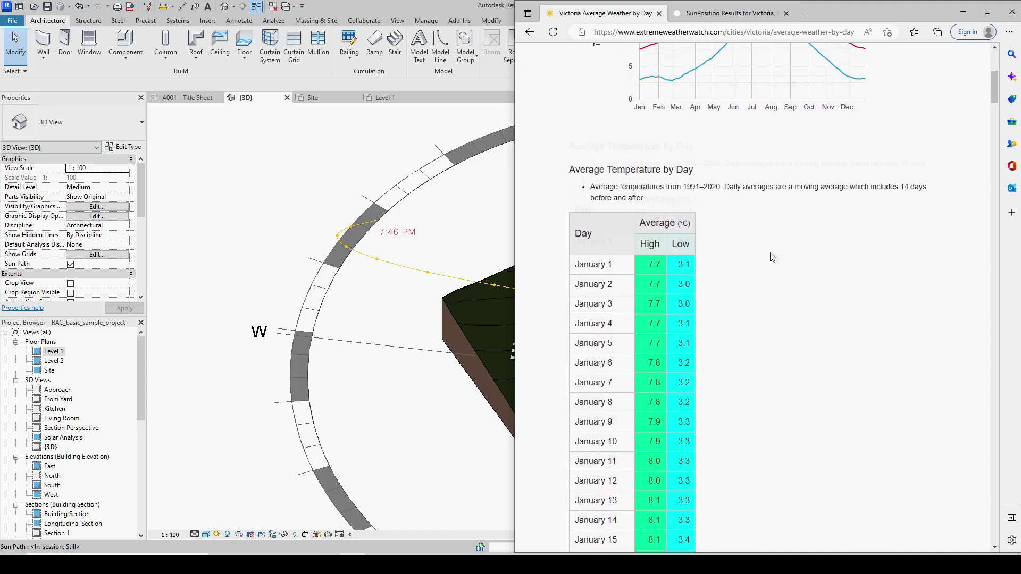
pyautogui.scroll(8, 772, 258)
pyautogui.scroll(3, 772, 257)
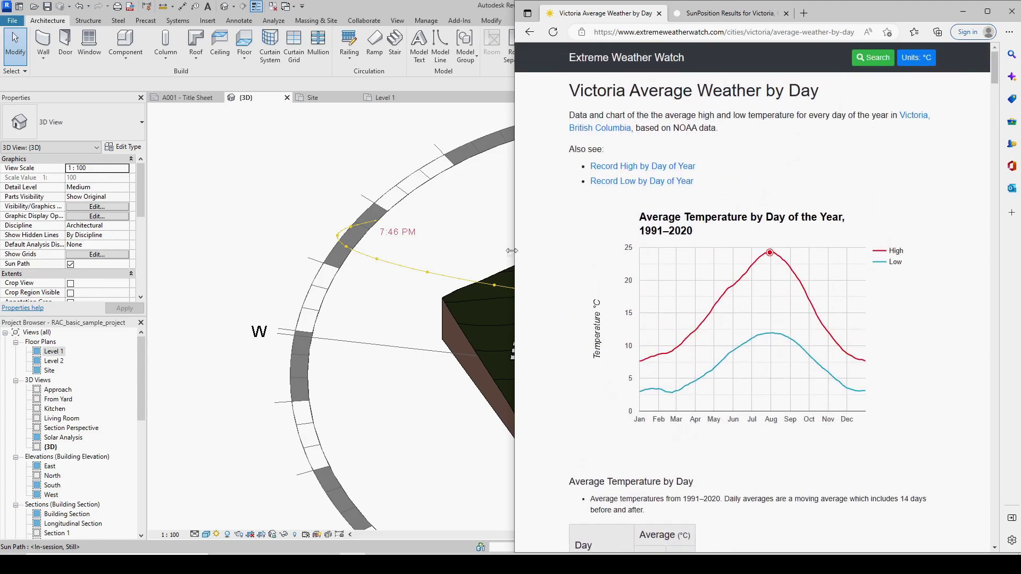
# Return to Revit and examine the August 1 sun path and early-afternoon shading around the house
pyautogui.click(492, 251)
pyautogui.moveTo(779, 308); pyautogui.dragTo(723, 294, button='middle')
pyautogui.scroll(1, 723, 294)
pyautogui.scroll(2, 604, 335)
pyautogui.keyDown('shift'); pyautogui.moveTo(582, 335); pyautogui.dragTo(633, 335, button='middle'); pyautogui.keyUp('shift')
pyautogui.scroll(-3, 770, 333)
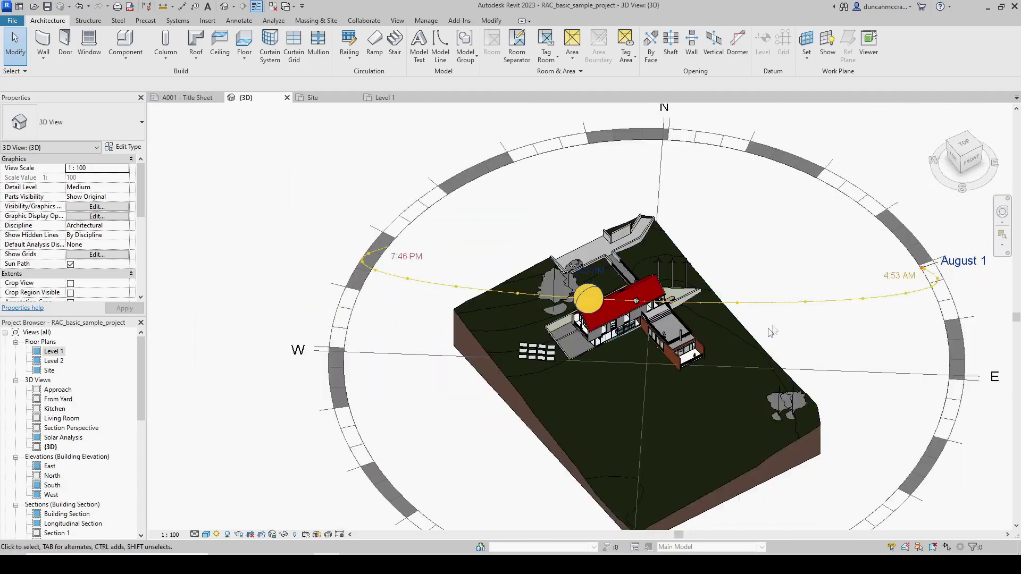
pyautogui.moveTo(769, 329); pyautogui.dragTo(673, 336, button='middle')
pyautogui.scroll(2, 575, 340)
pyautogui.scroll(-2, 570, 316)
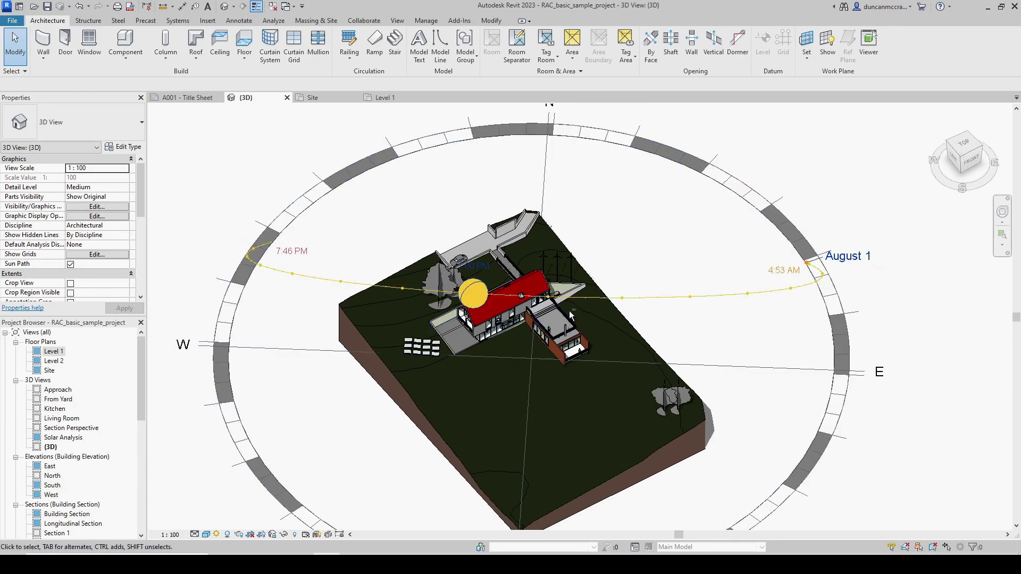
pyautogui.scroll(2, 570, 315)
pyautogui.scroll(1, 553, 313)
pyautogui.scroll(-2, 508, 245)
# Advance the sun along the August 1 path to 2:00 PM
pyautogui.click(503, 234)
pyautogui.scroll(-3, 503, 234)
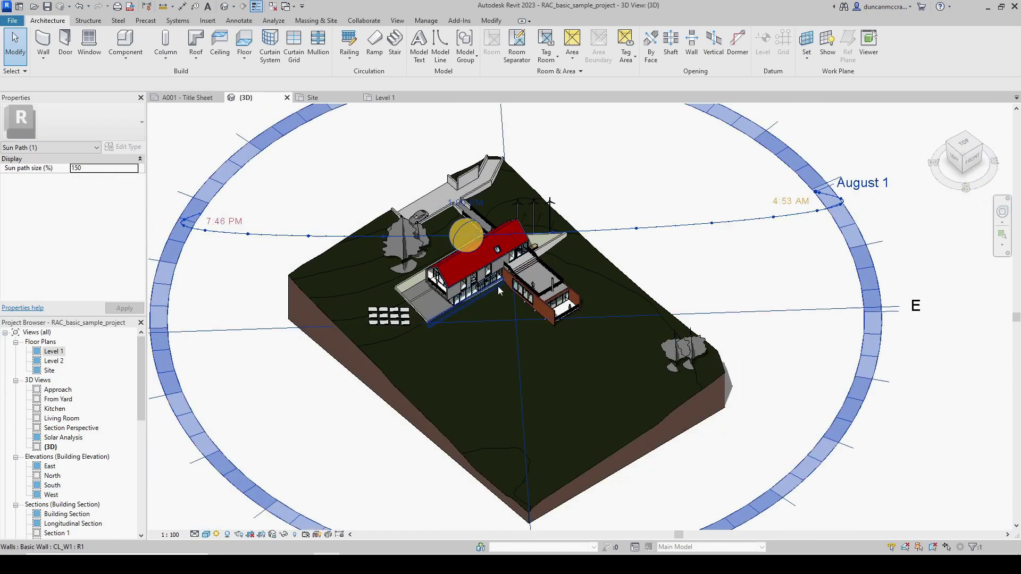
pyautogui.press('Escape')
pyautogui.scroll(1, 515, 296)
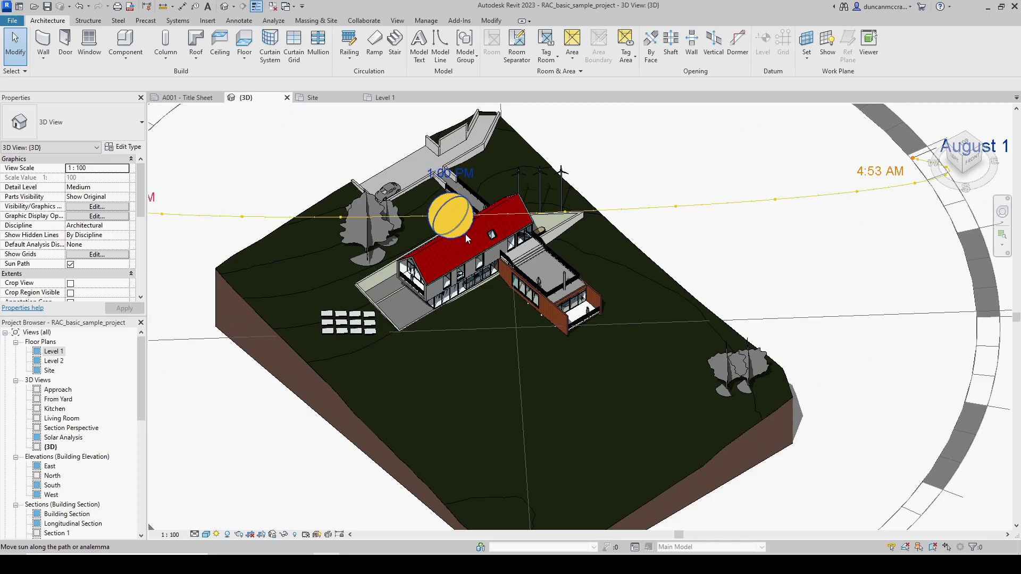
pyautogui.moveTo(460, 232); pyautogui.dragTo(454, 232)
# Examine the 2:00 PM shadows on the house's windows, terrace and surrounding site
pyautogui.scroll(3, 524, 294)
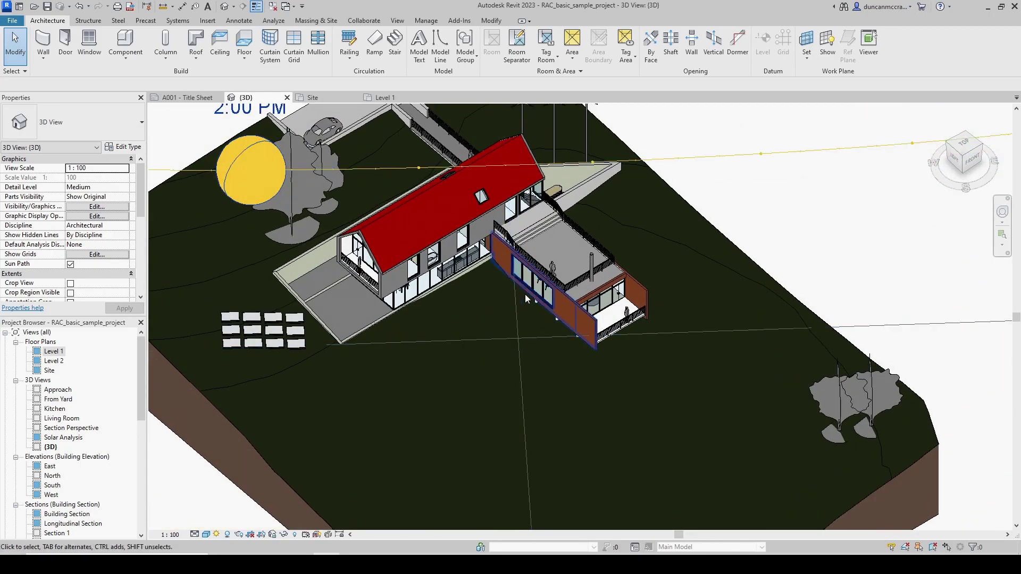
pyautogui.scroll(-4, 547, 301)
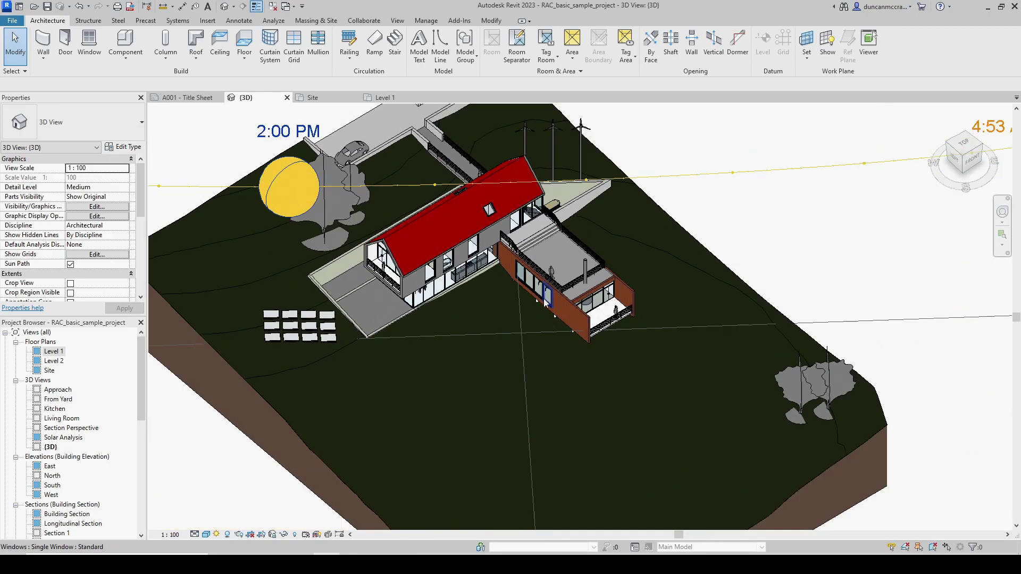
pyautogui.scroll(3, 532, 287)
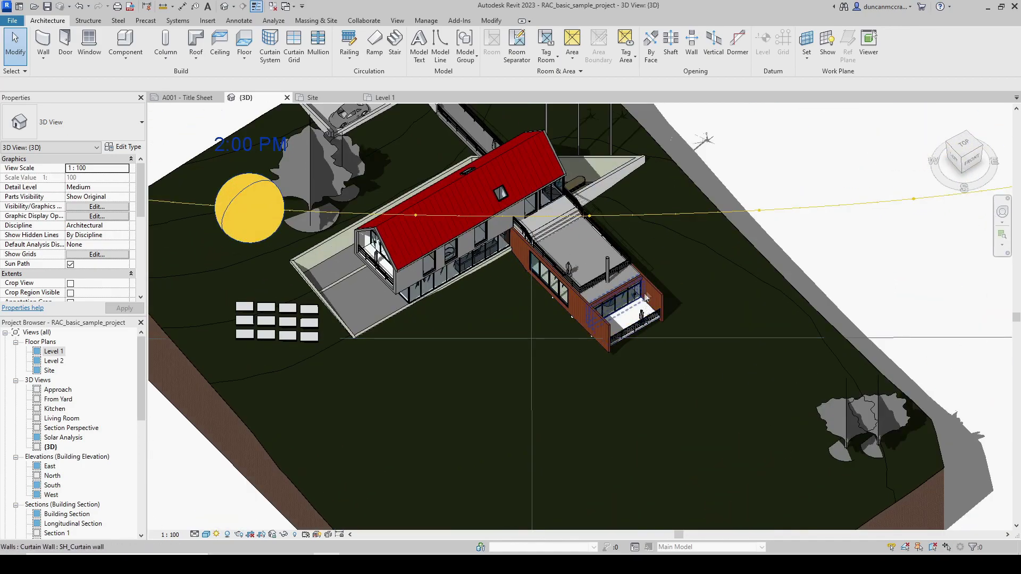
pyautogui.scroll(-3, 598, 309)
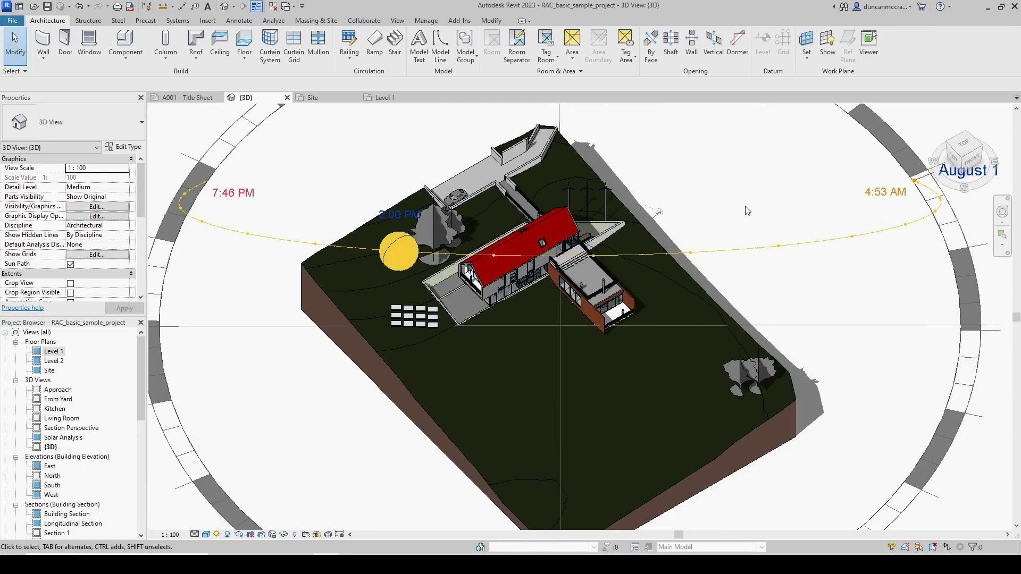
pyautogui.scroll(-2, 747, 211)
pyautogui.scroll(2, 725, 285)
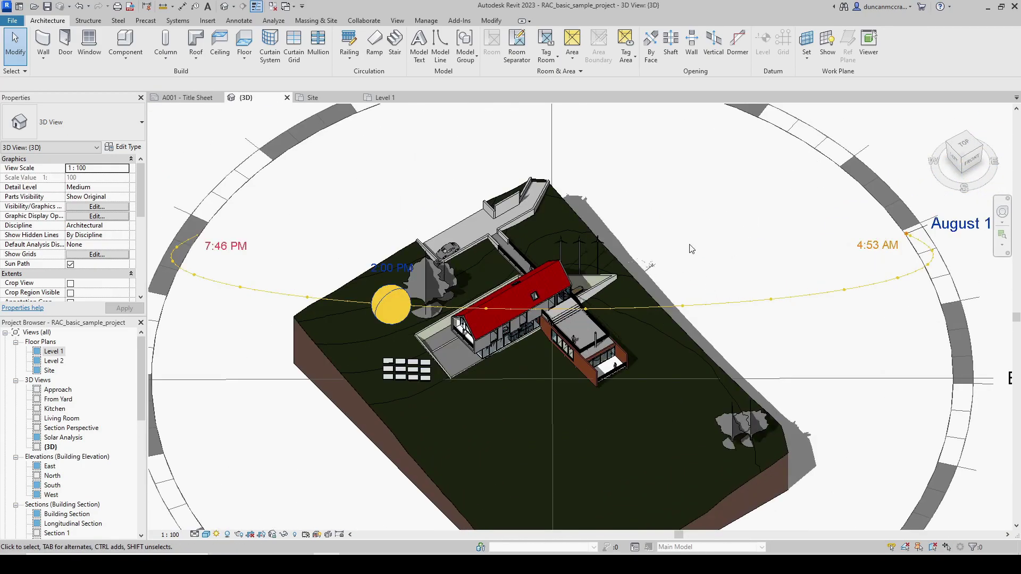
pyautogui.scroll(4, 591, 355)
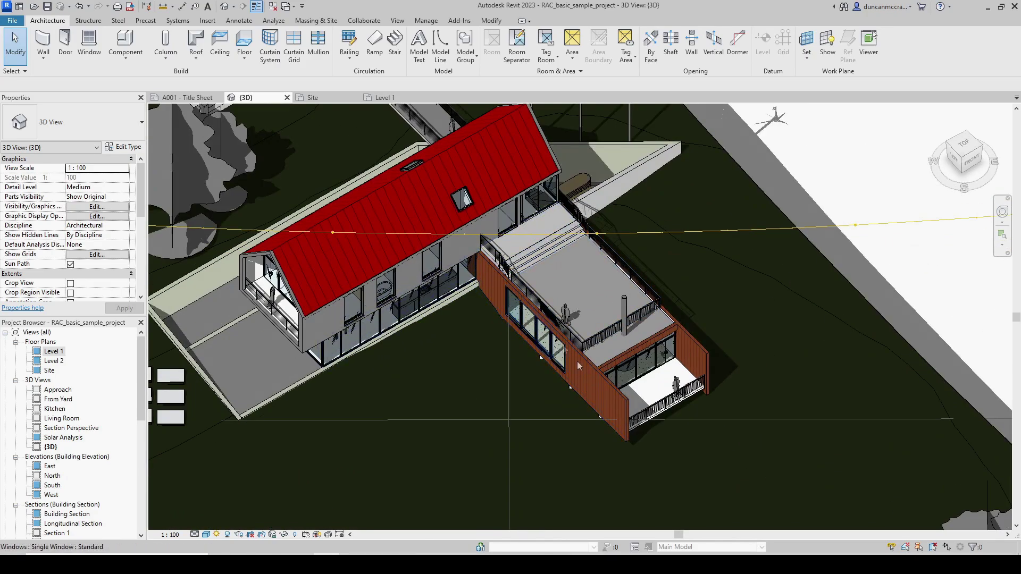
pyautogui.scroll(-5, 671, 336)
pyautogui.moveTo(824, 271); pyautogui.dragTo(797, 284, button='middle')
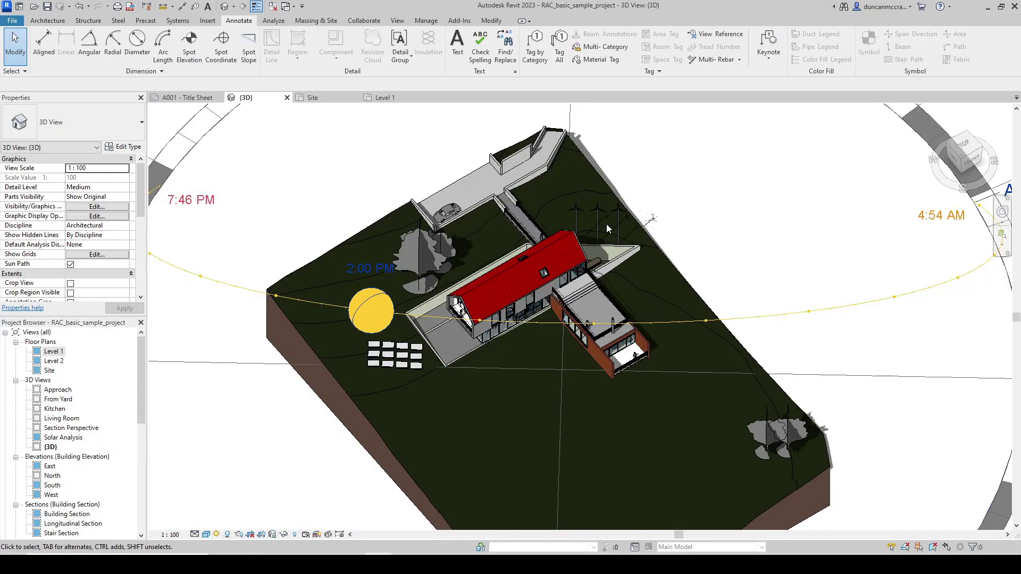
pyautogui.scroll(1, 628, 319)
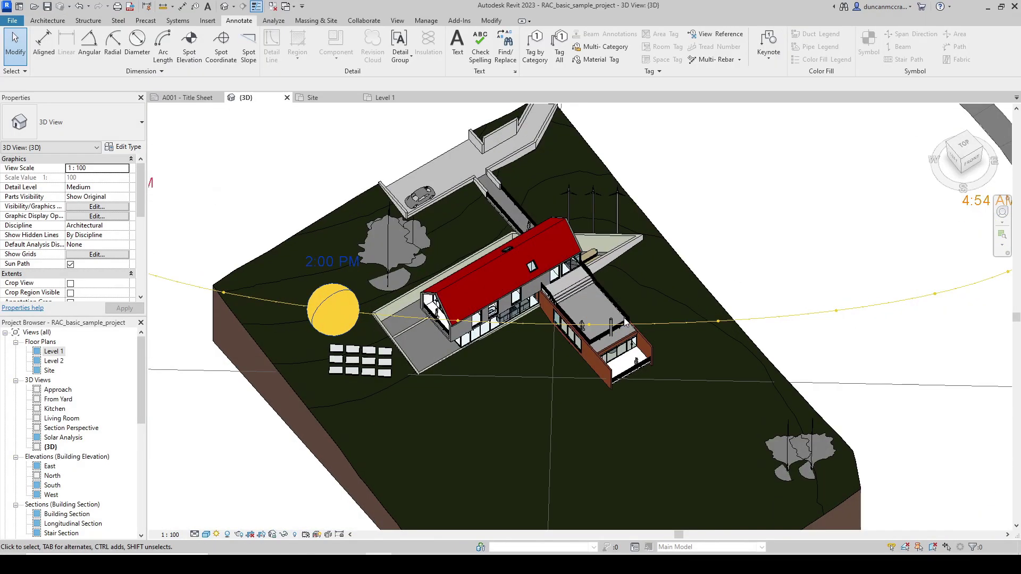
# In the Level 1 floor plan, draw a north-looking building section across the living room, just south of grid E
pyautogui.doubleClick(53, 351)
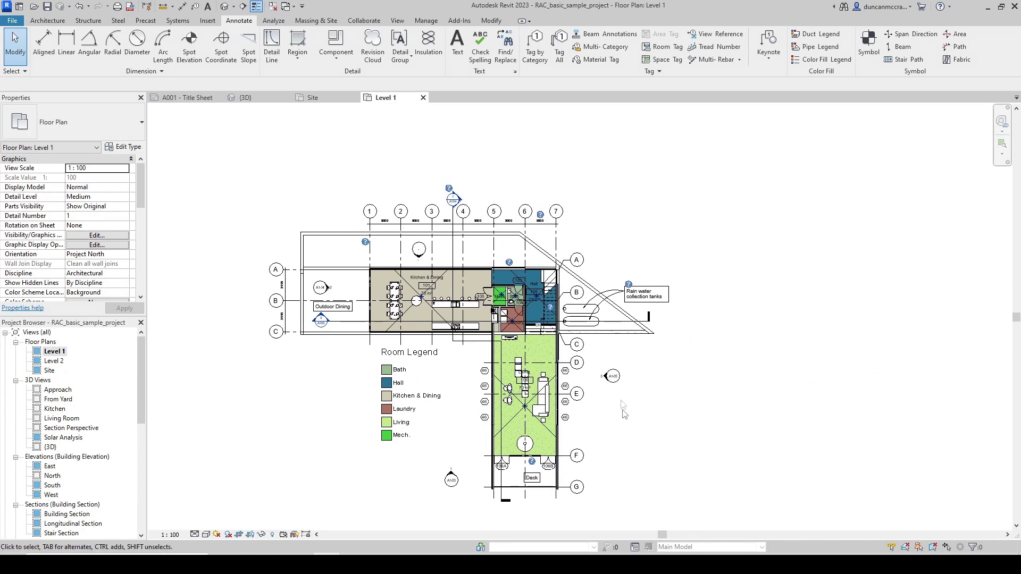
pyautogui.click(242, 6)
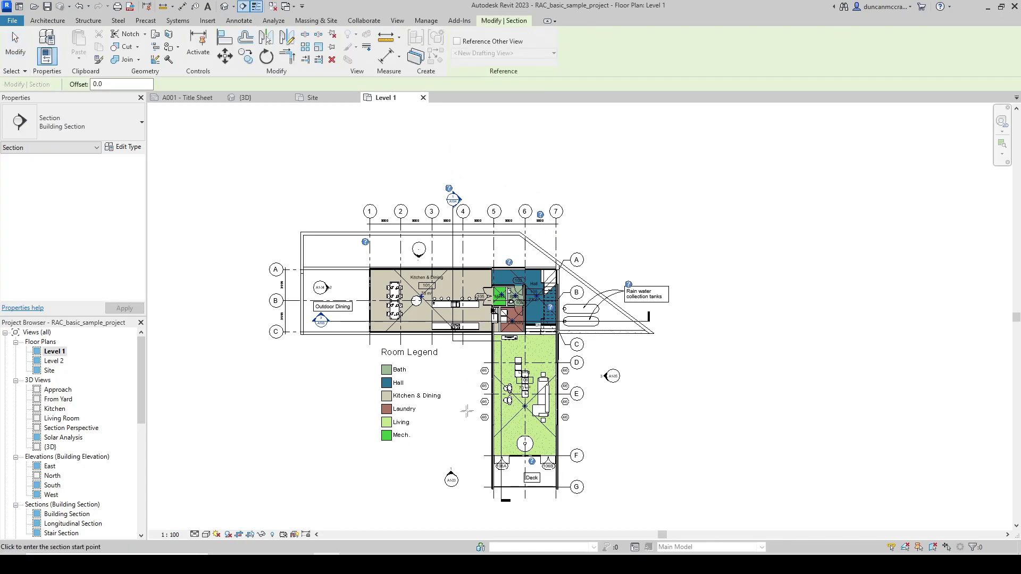
pyautogui.click(458, 413)
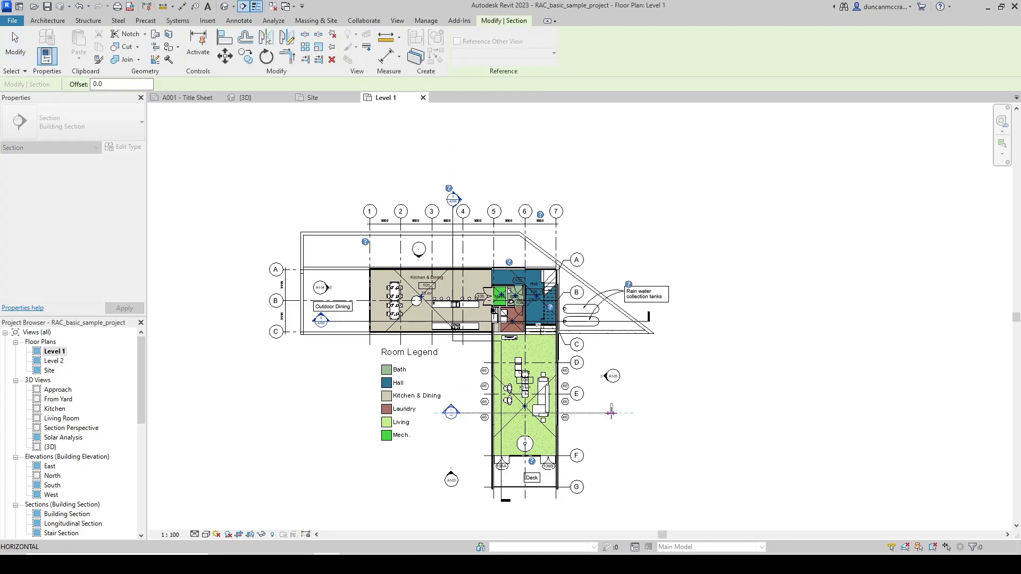
pyautogui.click(615, 413)
# Extend the new section's view depth well beyond the north side of the house, to a far clip offset of about 38,200 mm
pyautogui.scroll(-2, 617, 425)
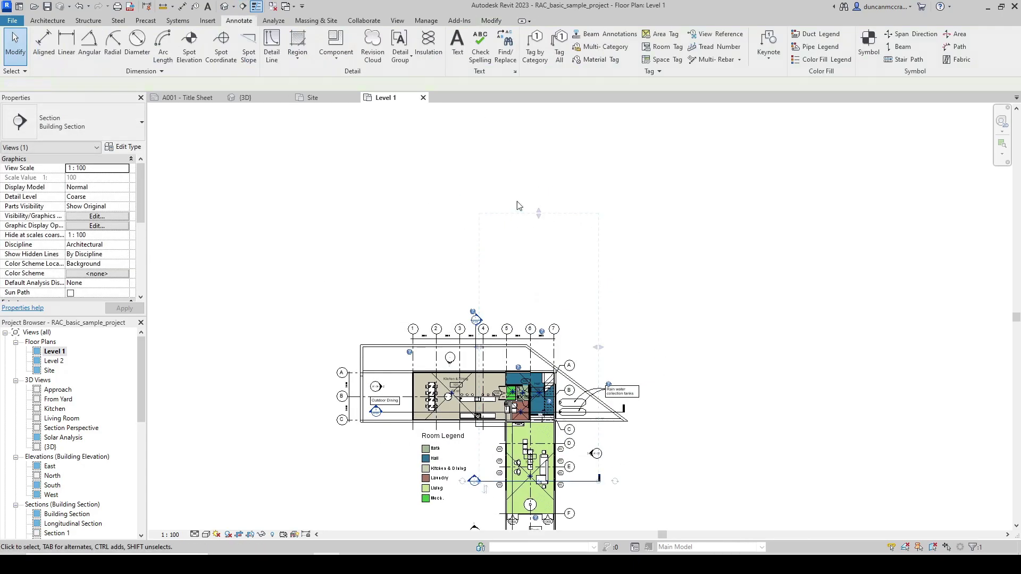
pyautogui.click(619, 454)
pyautogui.click(590, 486)
pyautogui.moveTo(540, 218); pyautogui.dragTo(540, 212)
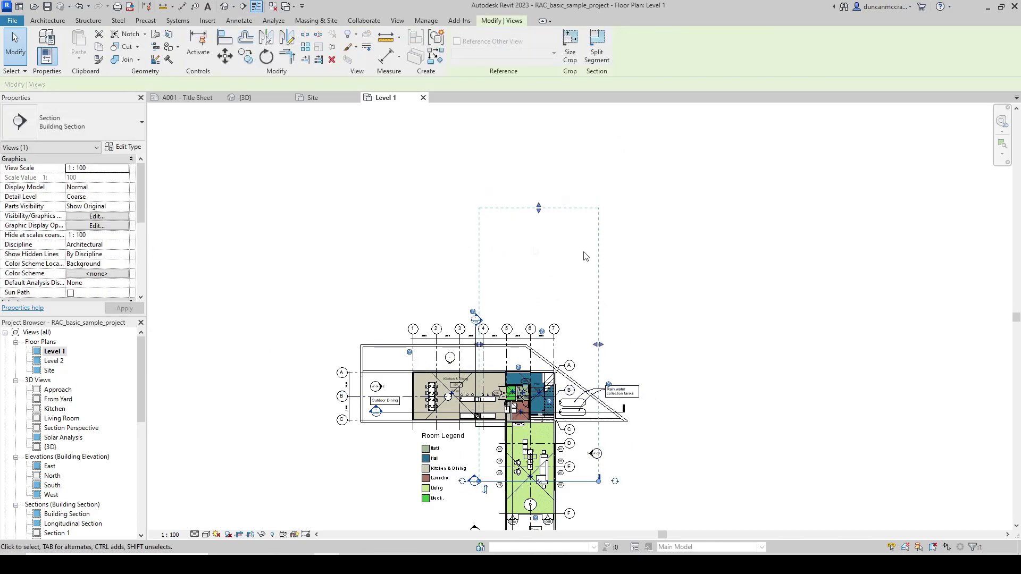
pyautogui.scroll(-3, 92, 271)
pyautogui.moveTo(540, 209); pyautogui.dragTo(539, 182)
pyautogui.scroll(-1, 633, 358)
pyautogui.moveTo(626, 392); pyautogui.dragTo(648, 367, button='middle')
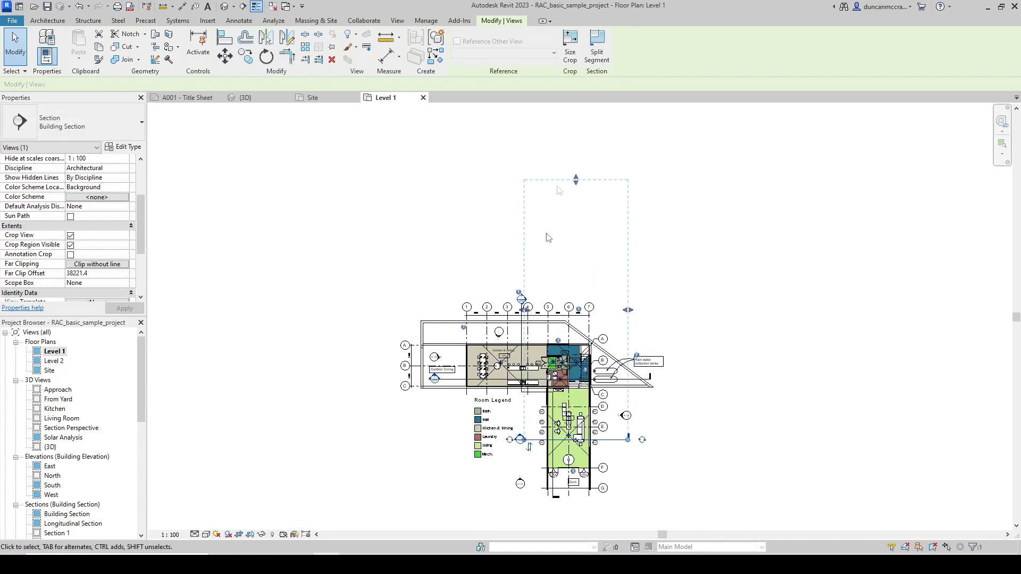
# Open the new section view, display its sun path and turn off view cropping
pyautogui.doubleClick(522, 440)
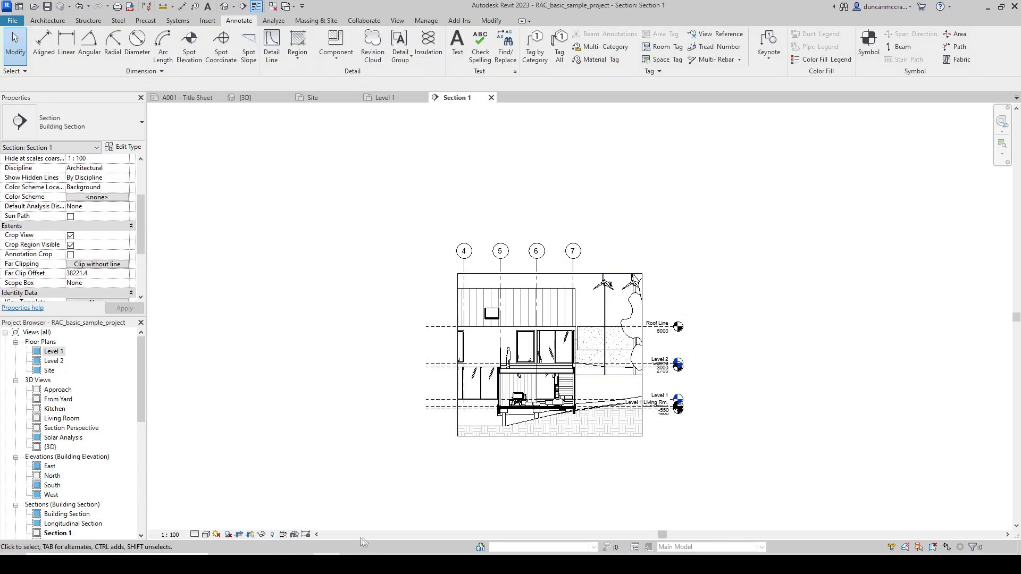
pyautogui.click(217, 536)
pyautogui.click(242, 507)
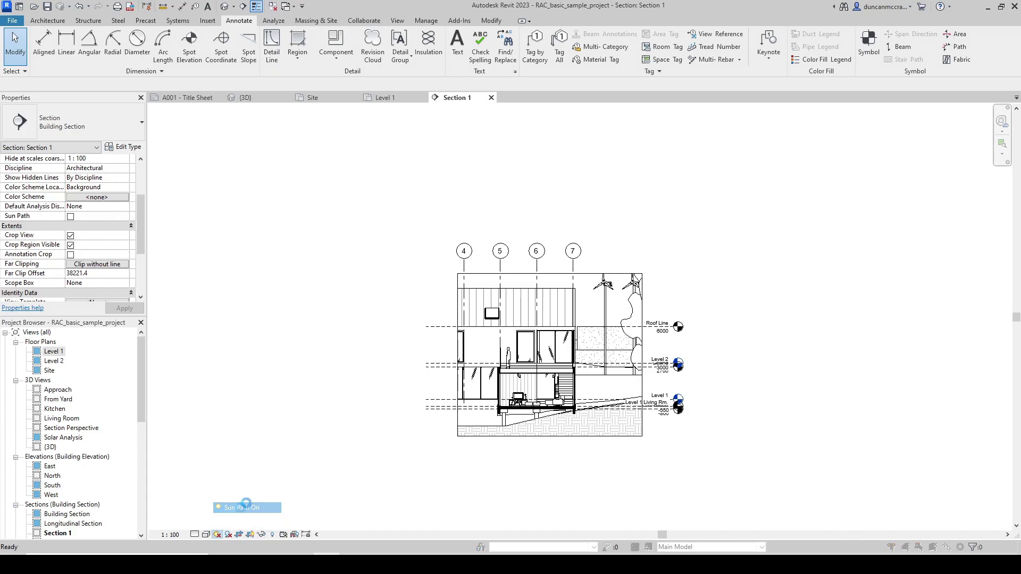
pyautogui.click(519, 262)
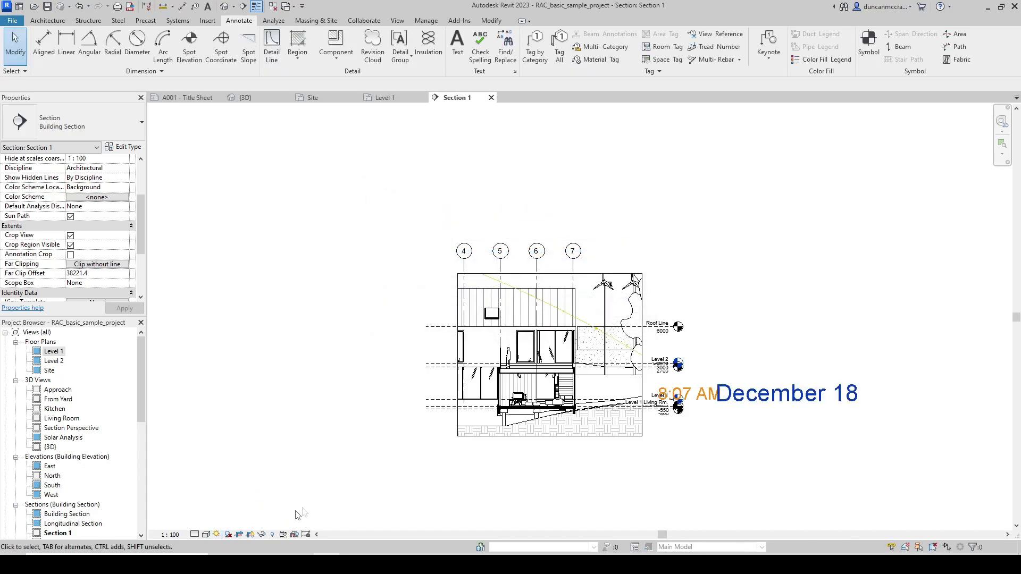
pyautogui.click(239, 535)
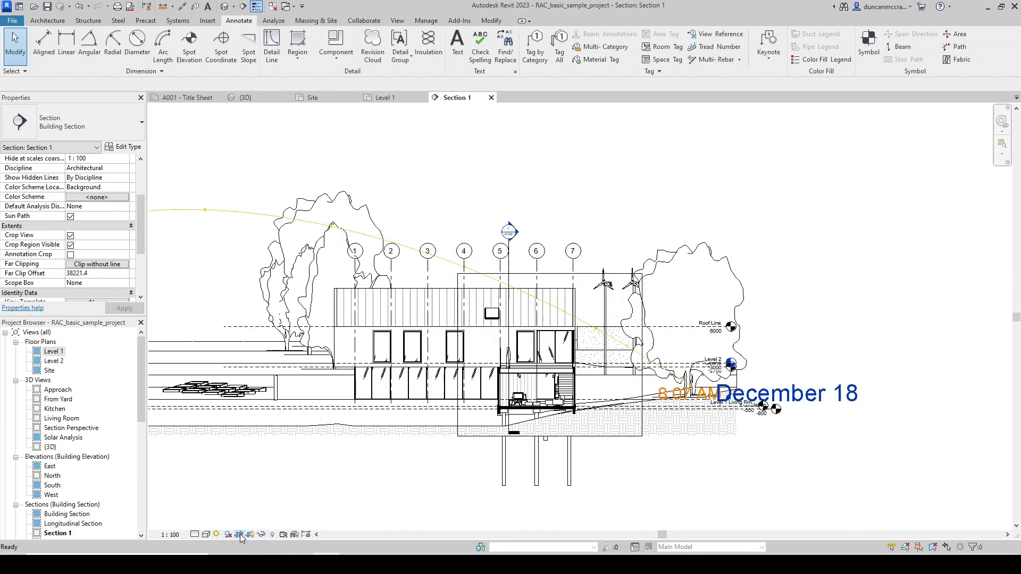
# Set the section's sun path date to August 1 and the sun's time to 1:00 PM
pyautogui.scroll(3, 764, 408)
pyautogui.doubleClick(760, 402)
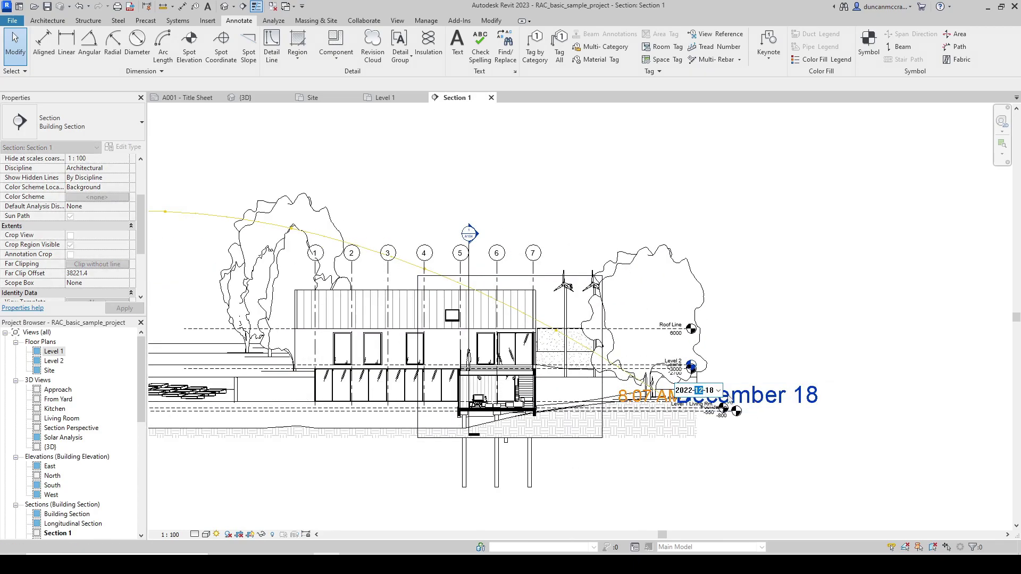
pyautogui.press('Return')
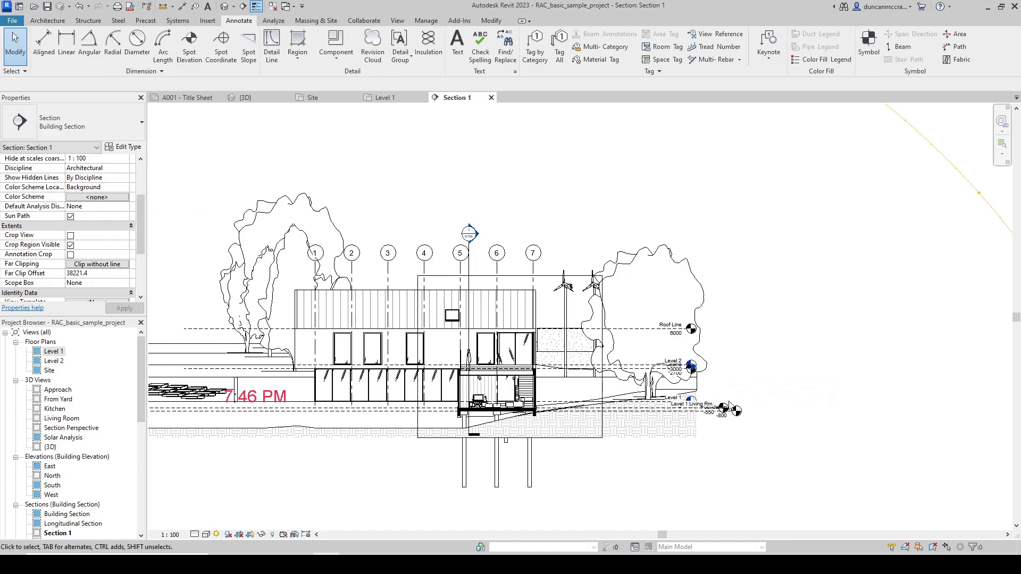
pyautogui.scroll(-2, 714, 387)
pyautogui.moveTo(681, 266); pyautogui.dragTo(649, 320, button='middle')
pyautogui.doubleClick(309, 215)
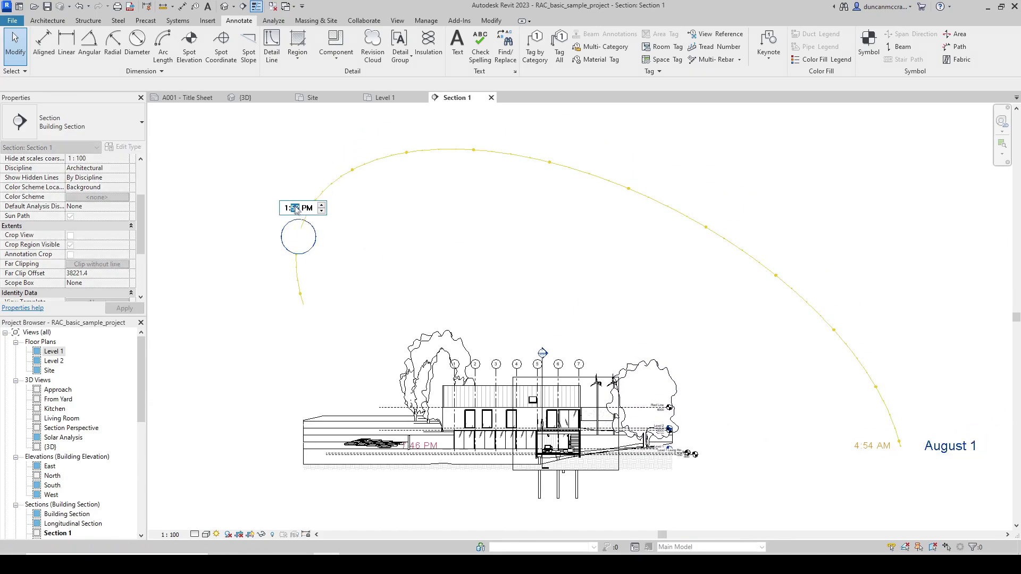
pyautogui.press('Return')
# Try to set the section's sun path size to 75 percent
pyautogui.scroll(-2, 549, 385)
pyautogui.scroll(4, 549, 386)
pyautogui.scroll(-2, 578, 255)
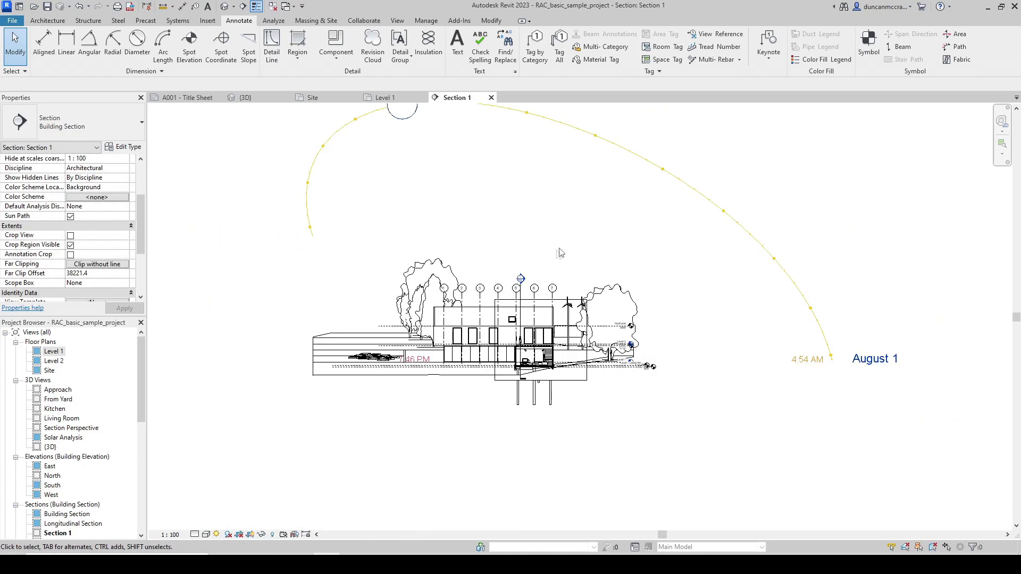
pyautogui.moveTo(636, 208); pyautogui.dragTo(530, 239)
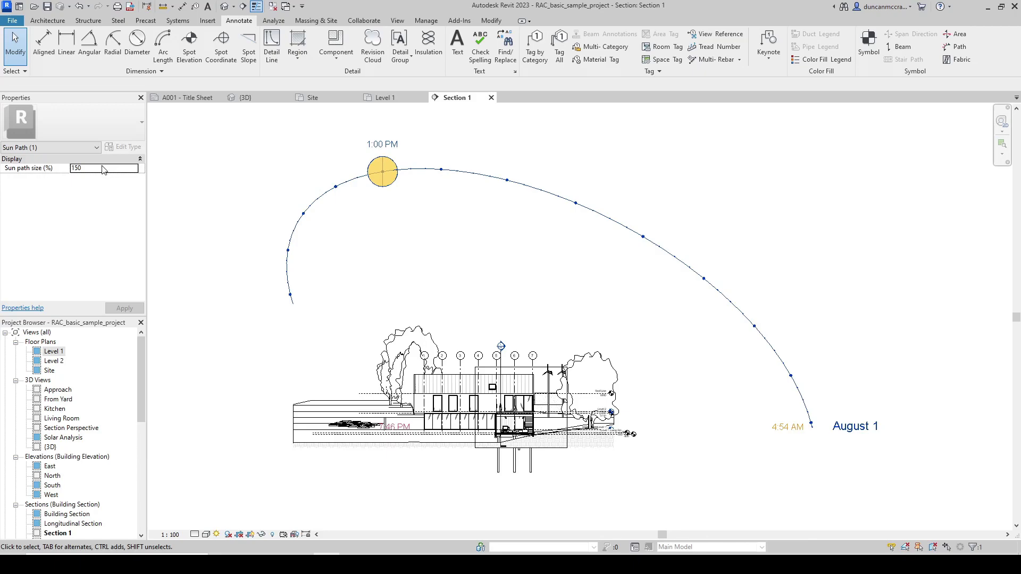
pyautogui.press('Escape')
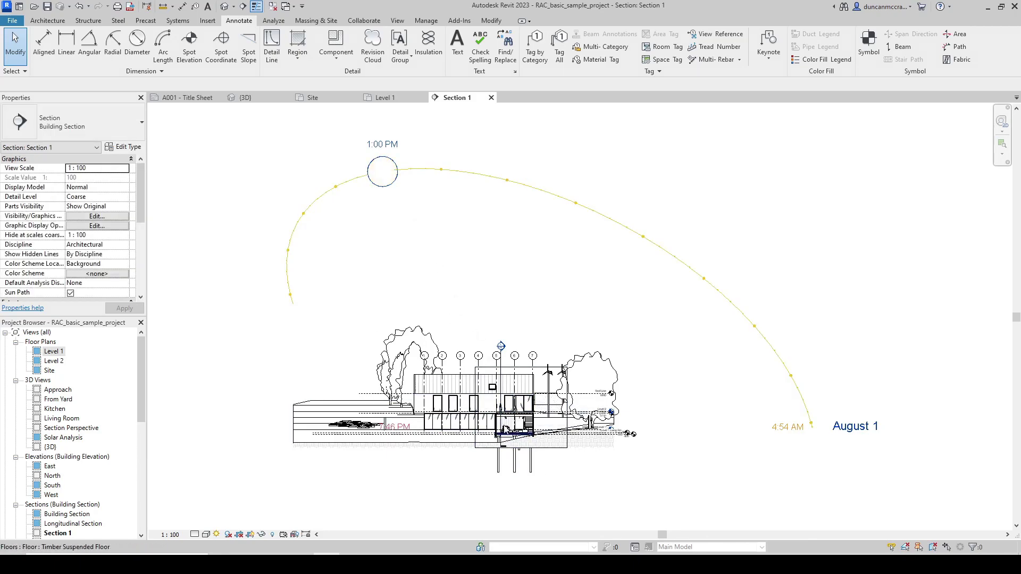
pyautogui.scroll(2, 422, 210)
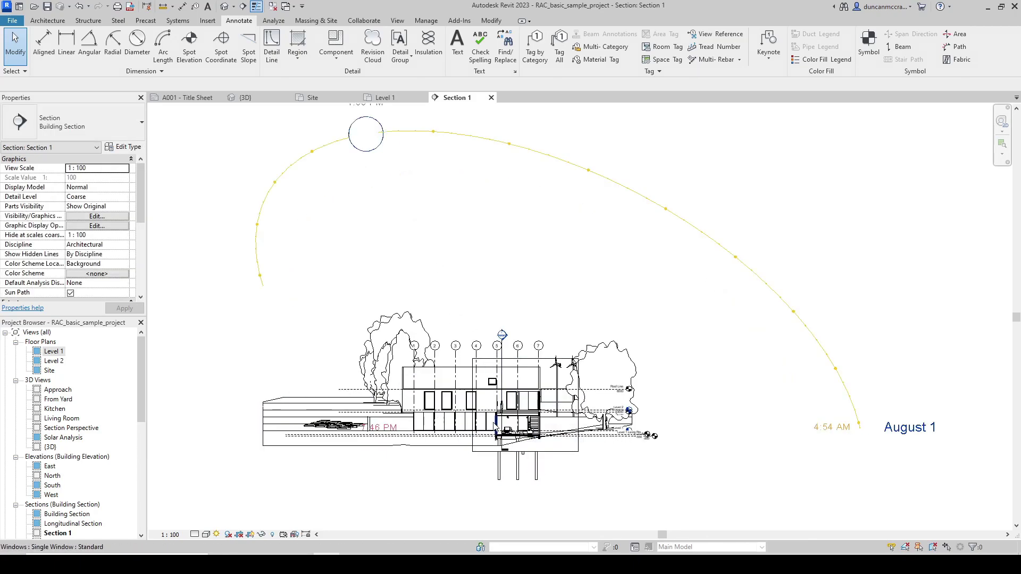
pyautogui.click(659, 228)
pyautogui.moveTo(446, 212); pyautogui.dragTo(399, 237, button='middle')
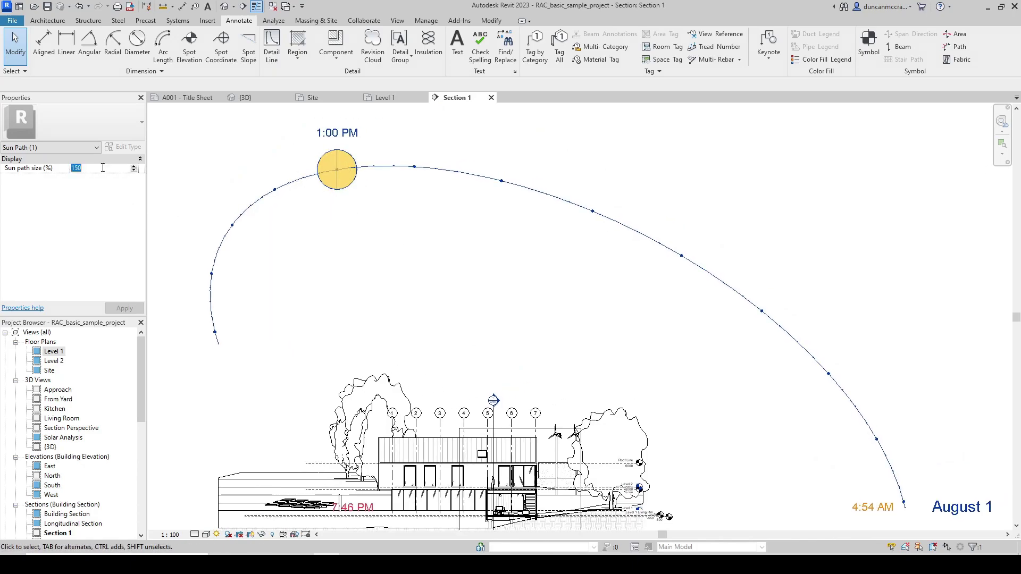
pyautogui.press('Return')
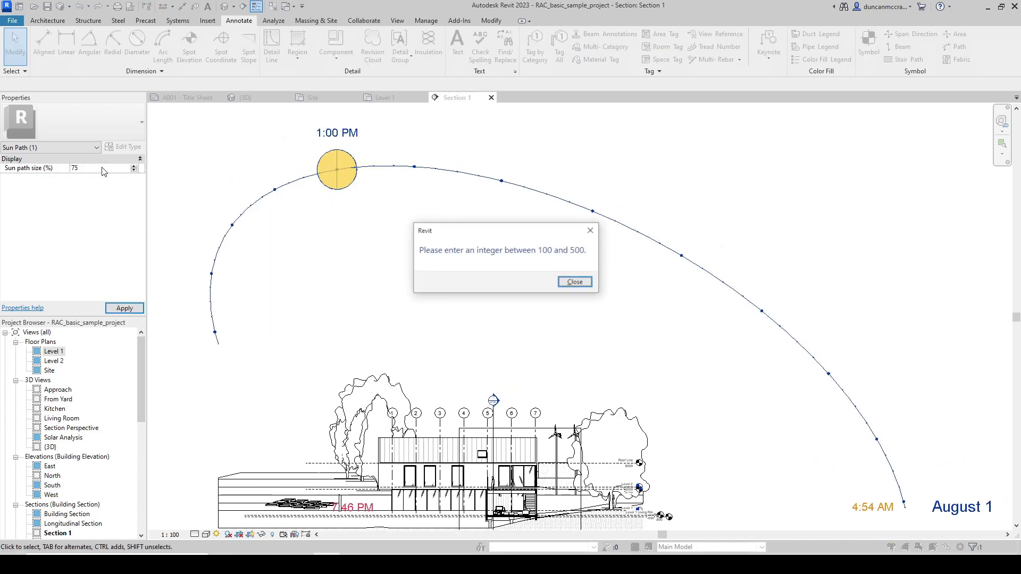
# Set the section's sun path size to 100 percent
pyautogui.click(582, 284)
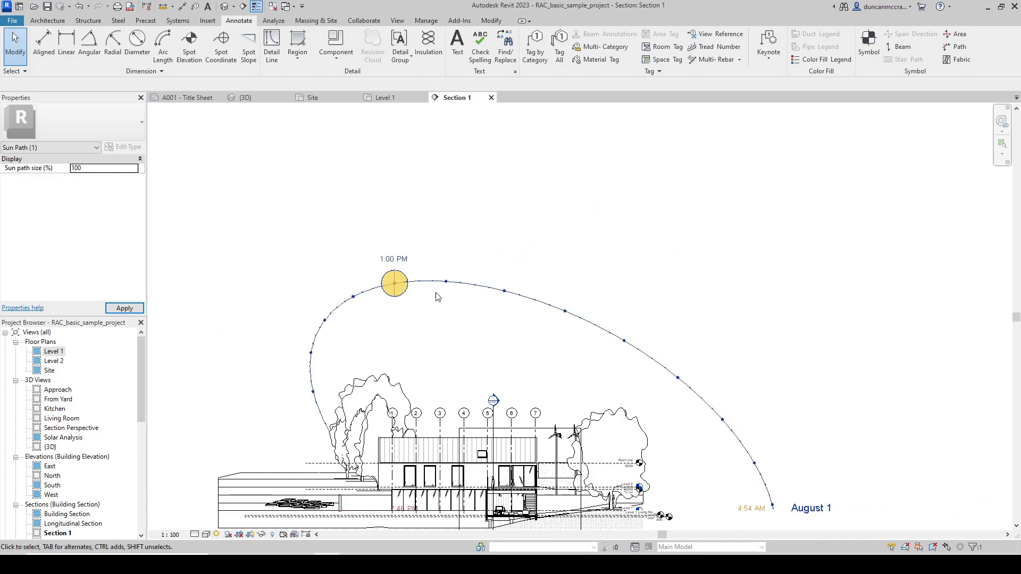
pyautogui.scroll(-1, 499, 328)
pyautogui.moveTo(501, 330); pyautogui.dragTo(508, 285, button='middle')
pyautogui.scroll(2, 495, 312)
pyautogui.moveTo(541, 342); pyautogui.dragTo(524, 279, button='middle')
pyautogui.scroll(2, 485, 259)
pyautogui.moveTo(471, 238); pyautogui.dragTo(483, 261, button='middle')
pyautogui.click(485, 243)
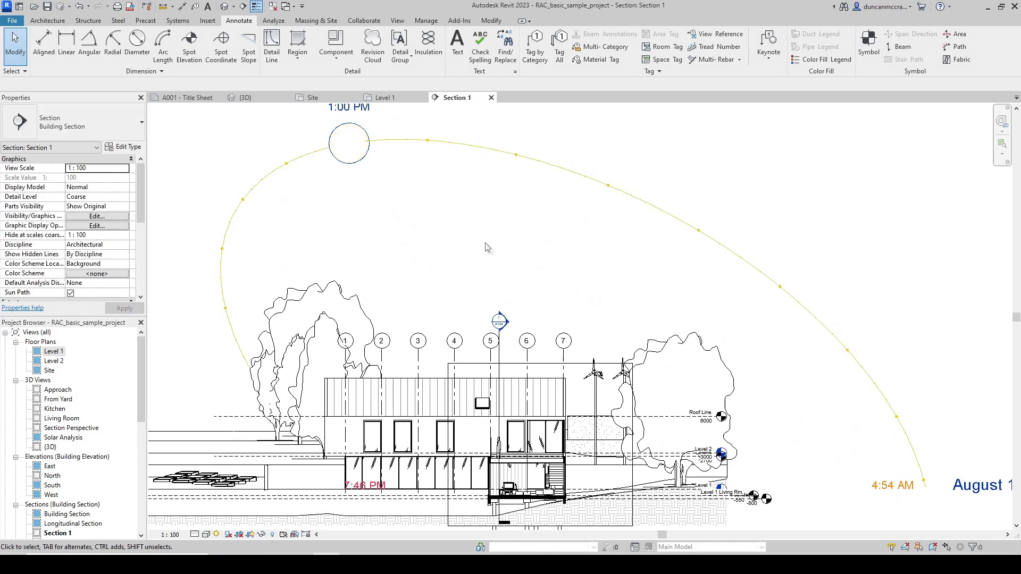
# Draw a Hidden-style detail line about 27,300 mm long from the outer head corner of the living room glazing to the sun
pyautogui.click(278, 51)
pyautogui.click(402, 421)
pyautogui.scroll(-1, 394, 211)
pyautogui.press('Escape')
pyautogui.moveTo(374, 160); pyautogui.dragTo(368, 176, button='middle')
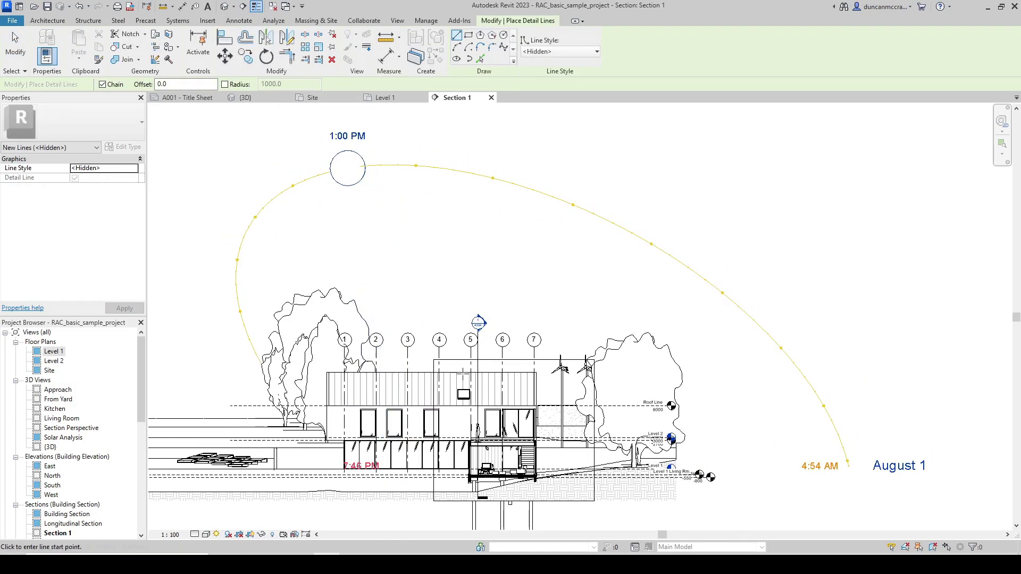
pyautogui.moveTo(617, 332); pyautogui.dragTo(671, 344, button='middle')
pyautogui.scroll(1, 501, 504)
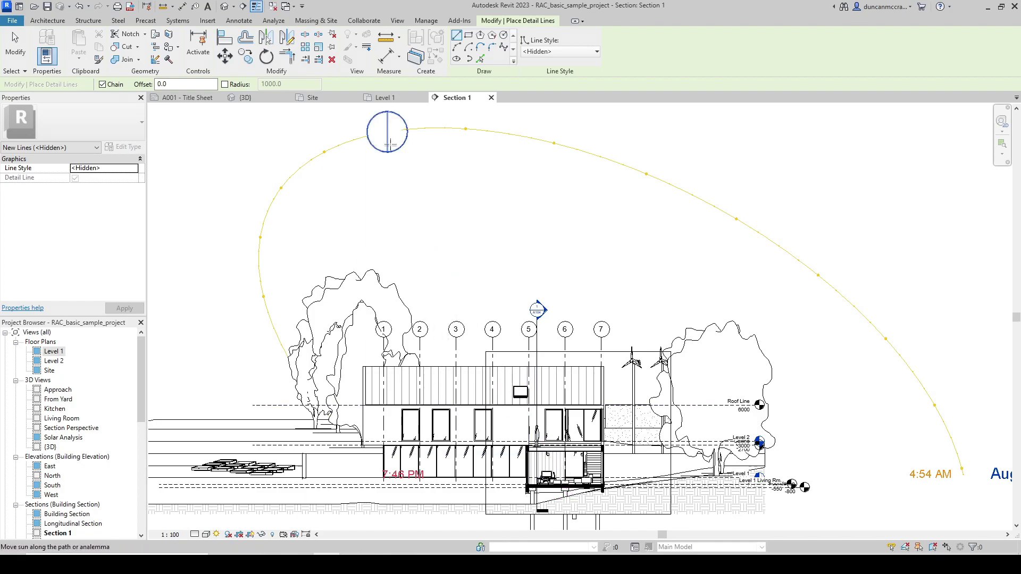
pyautogui.scroll(4, 546, 465)
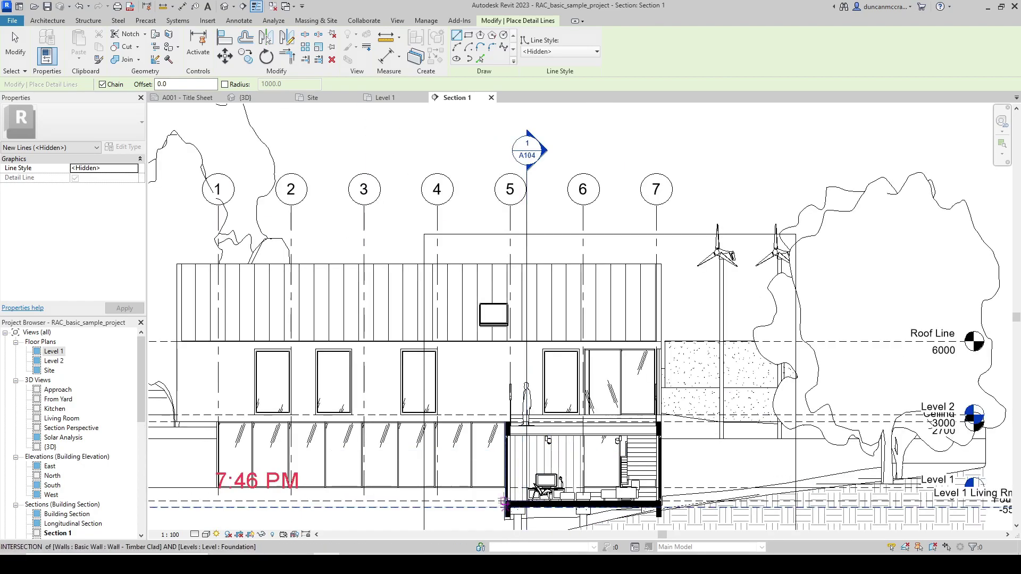
pyautogui.scroll(2, 492, 435)
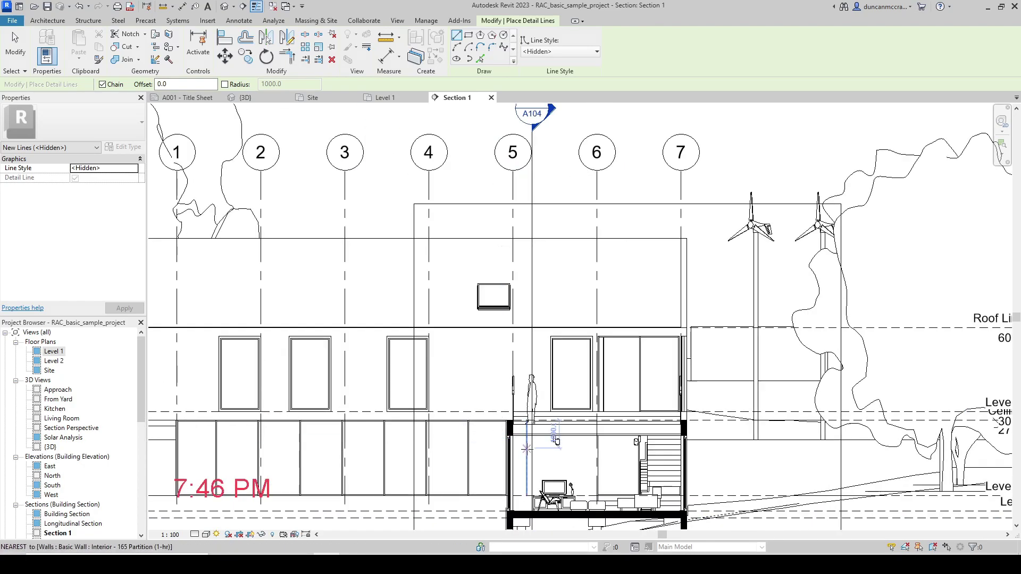
pyautogui.scroll(6, 508, 437)
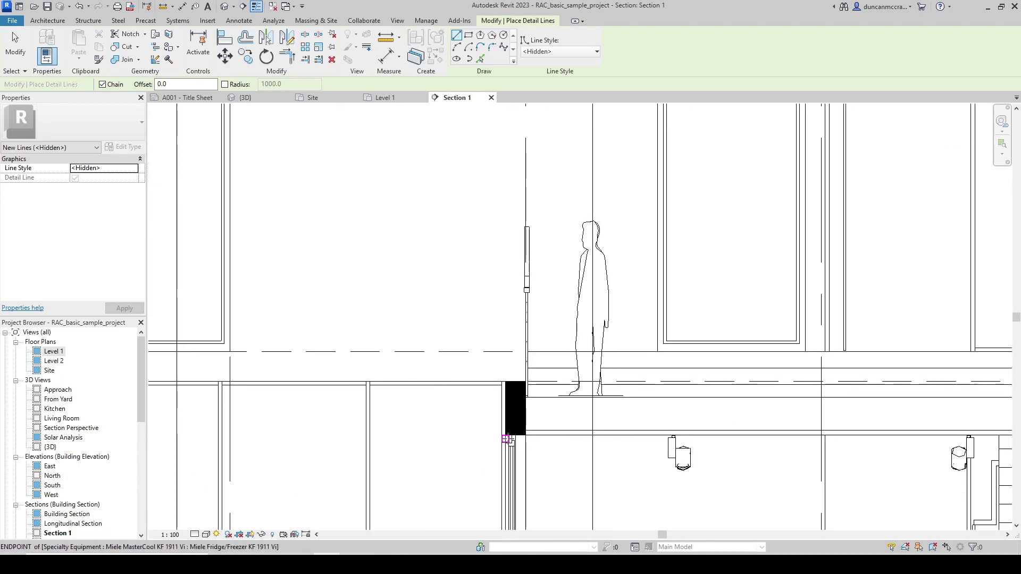
pyautogui.click(506, 435)
pyautogui.scroll(-8, 439, 301)
pyautogui.scroll(-3, 421, 244)
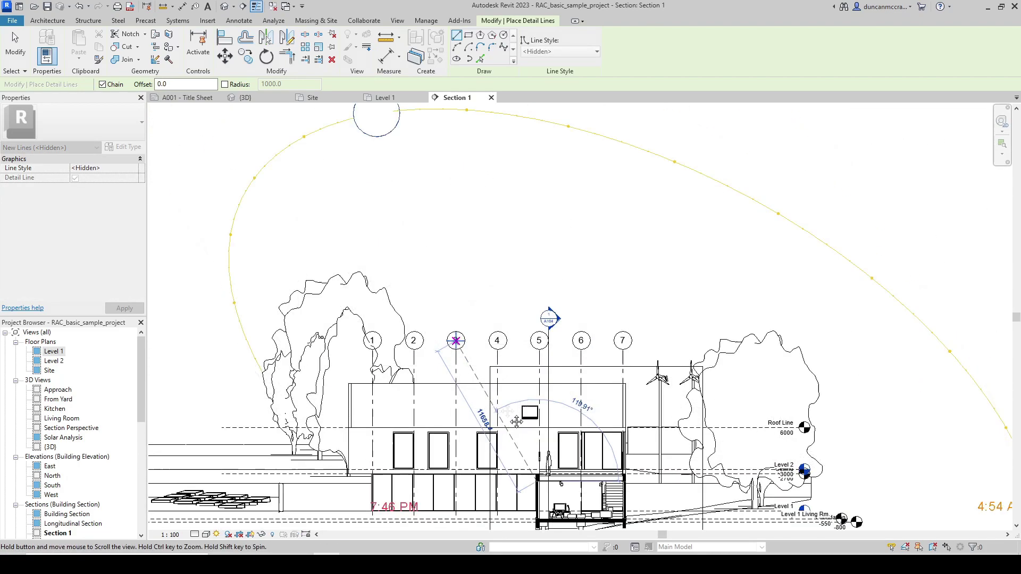
pyautogui.scroll(1, 460, 230)
pyautogui.click(458, 227)
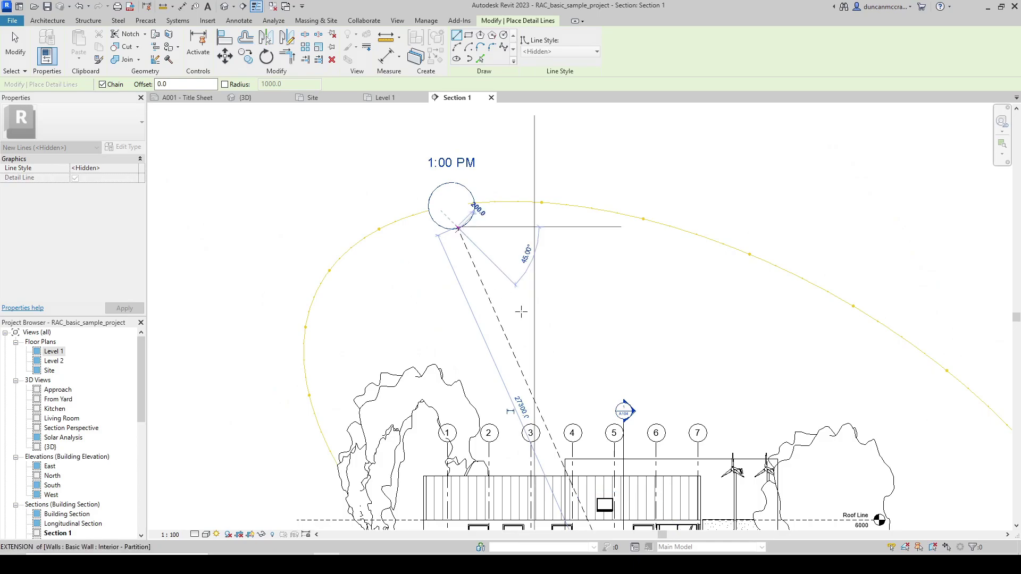
pyautogui.moveTo(548, 372); pyautogui.dragTo(570, 269, button='middle')
pyautogui.press('Escape')
pyautogui.press('Escape')
pyautogui.click(574, 340)
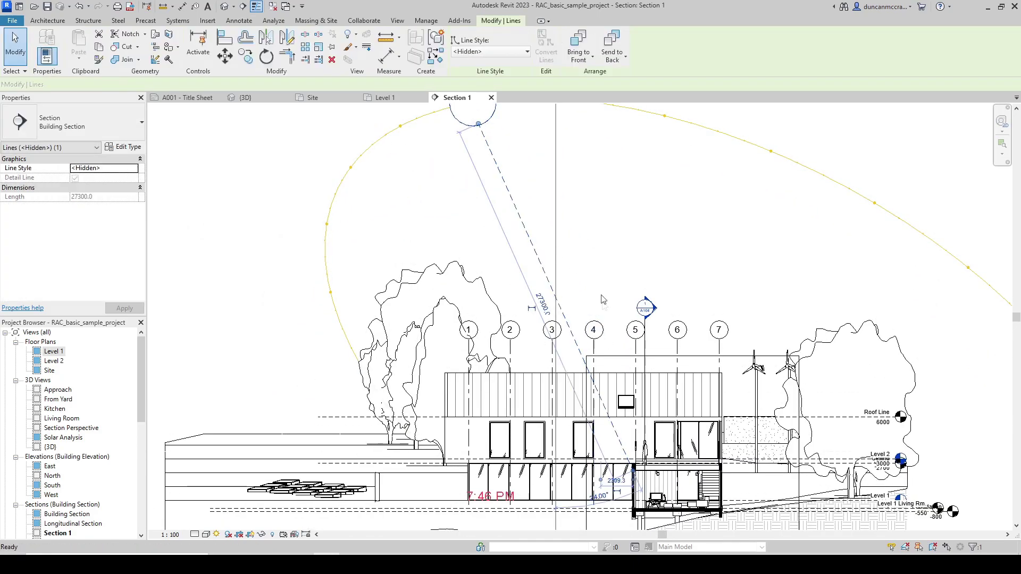
pyautogui.press('d')
pyautogui.press('l')
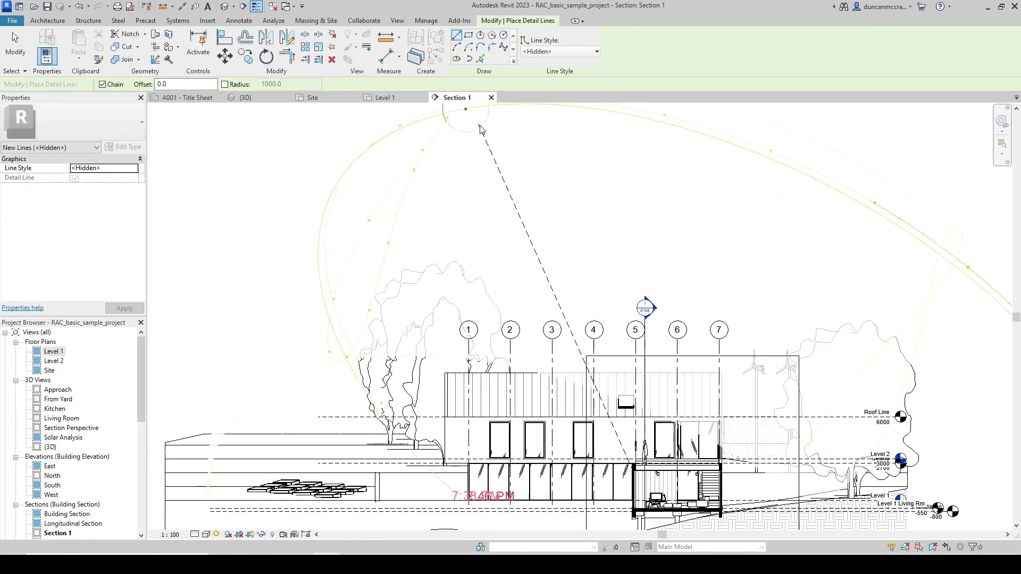
pyautogui.press('Escape')
pyautogui.press('Escape')
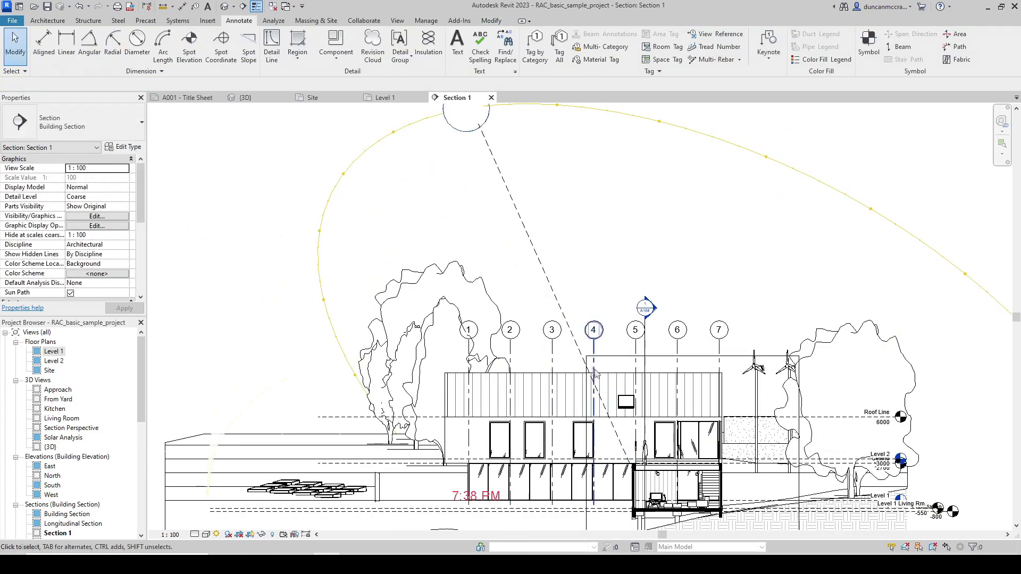
pyautogui.hotkey('ctrl', 'z')
# Draw a second Hidden-style detail line from the exterior base of the living room glazing to the lower edge of the sun
pyautogui.press('d')
pyautogui.press('l')
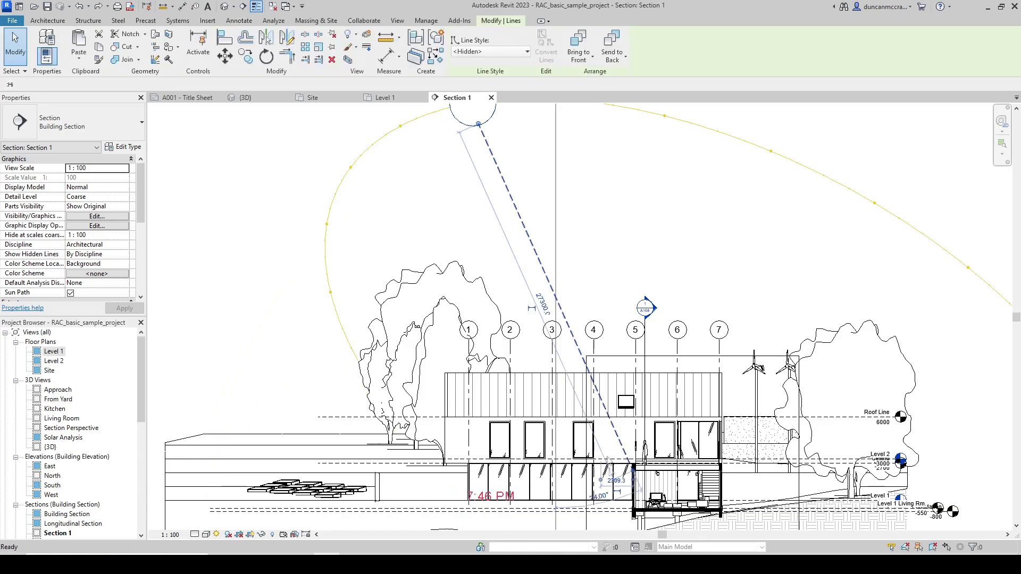
pyautogui.scroll(8, 638, 508)
pyautogui.scroll(-10, 639, 504)
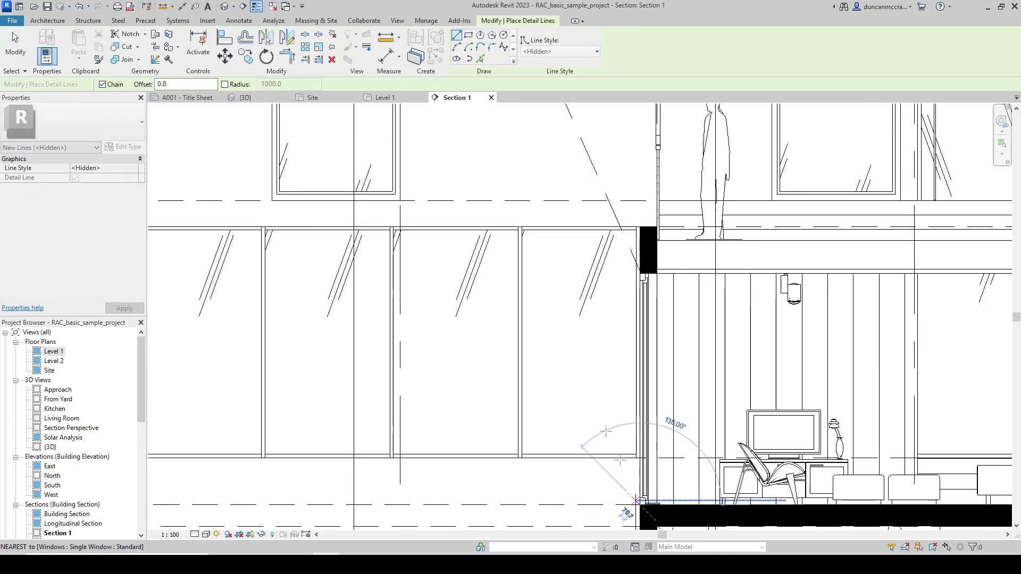
pyautogui.moveTo(568, 347); pyautogui.dragTo(580, 391, button='middle')
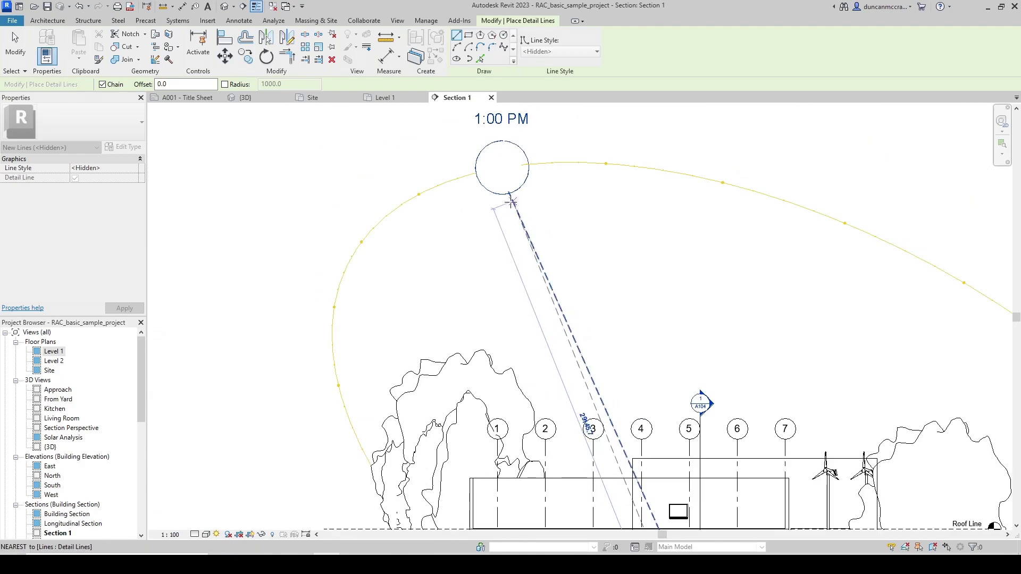
pyautogui.click(508, 191)
pyautogui.press('Escape')
pyautogui.moveTo(678, 427); pyautogui.dragTo(602, 247, button='middle')
pyautogui.press('Escape')
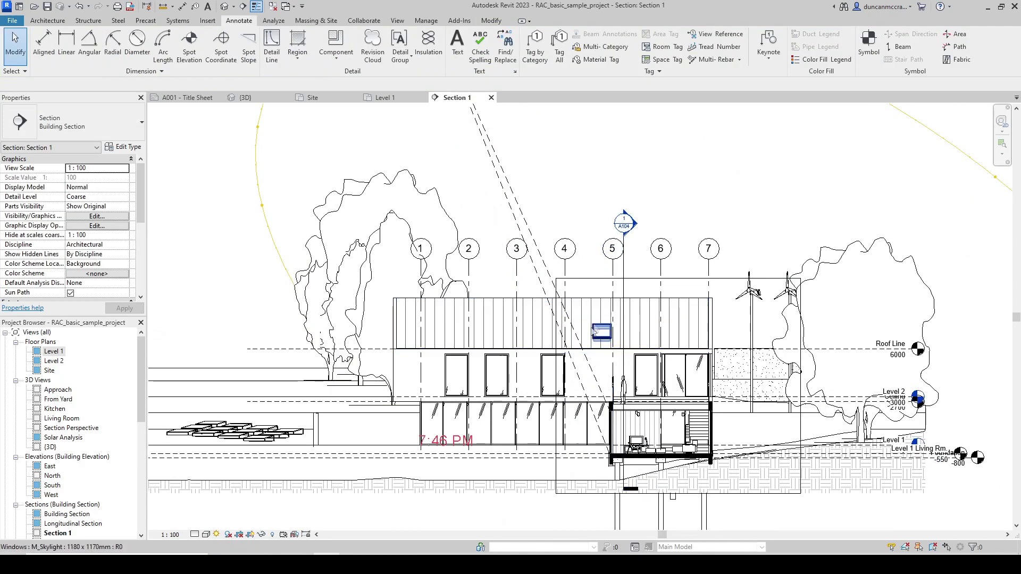
# Examine the two sun-ray lines where they reach the living room glazing head and the roof edge in the section
pyautogui.scroll(2, 599, 417)
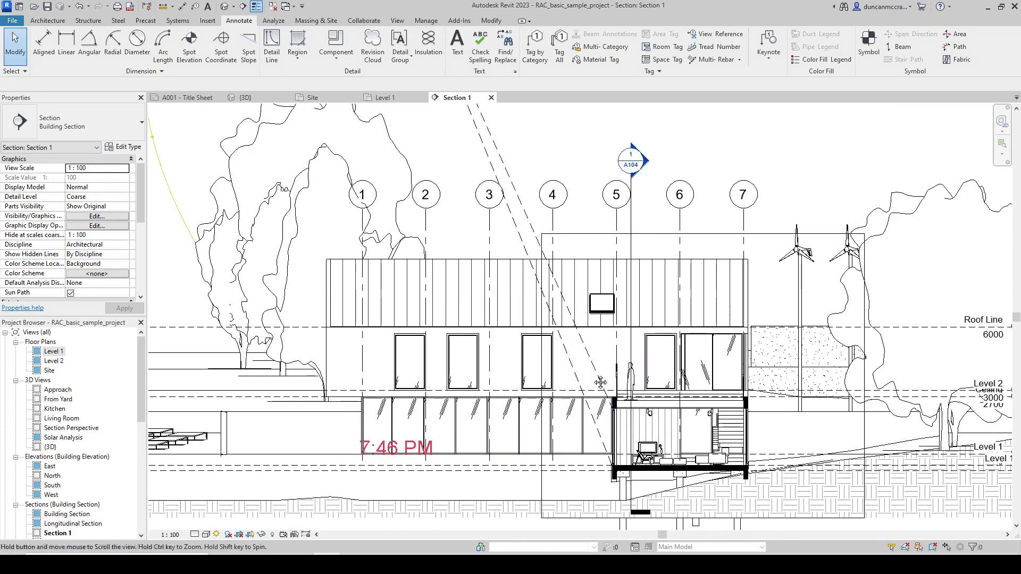
pyautogui.moveTo(601, 381); pyautogui.dragTo(586, 389, button='middle')
pyautogui.scroll(4, 600, 418)
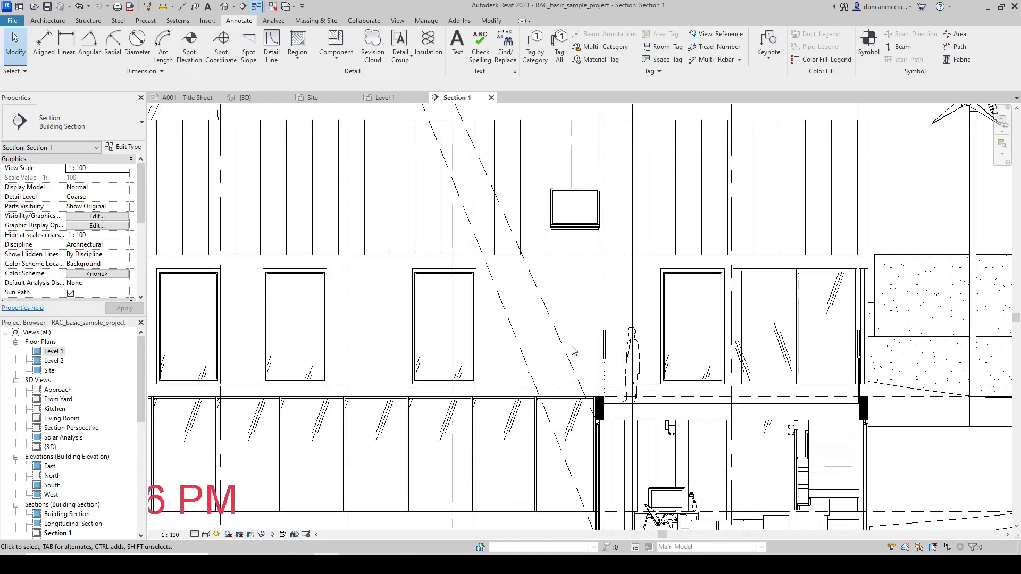
pyautogui.click(556, 375)
pyautogui.scroll(1, 604, 442)
pyautogui.moveTo(608, 445); pyautogui.dragTo(604, 468, button='middle')
pyautogui.press('Escape')
pyautogui.scroll(1, 604, 468)
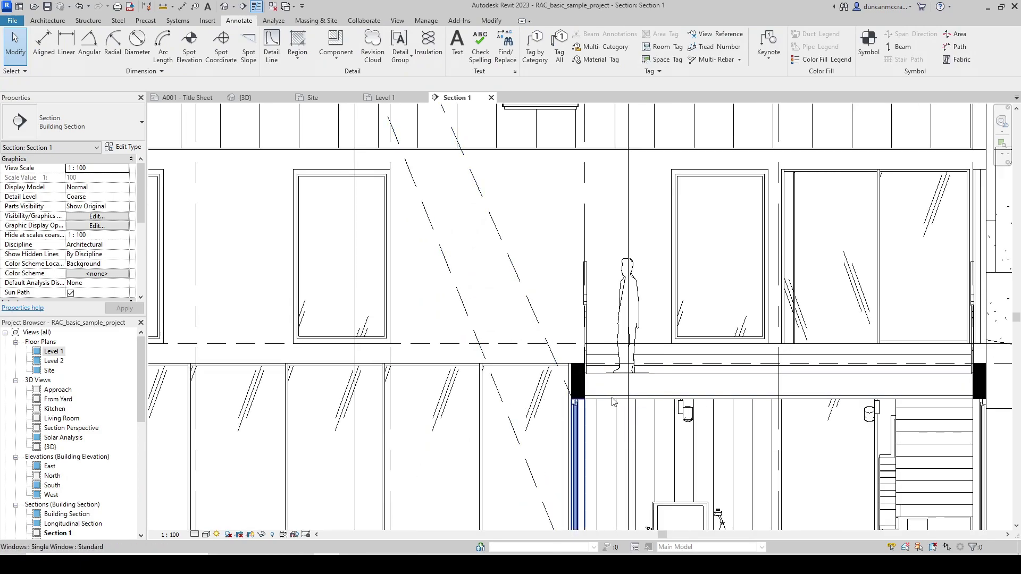
# Measure the horizontal distance from the outer head corner of the living room glazing to the lower sun-ray line
pyautogui.scroll(2, 518, 382)
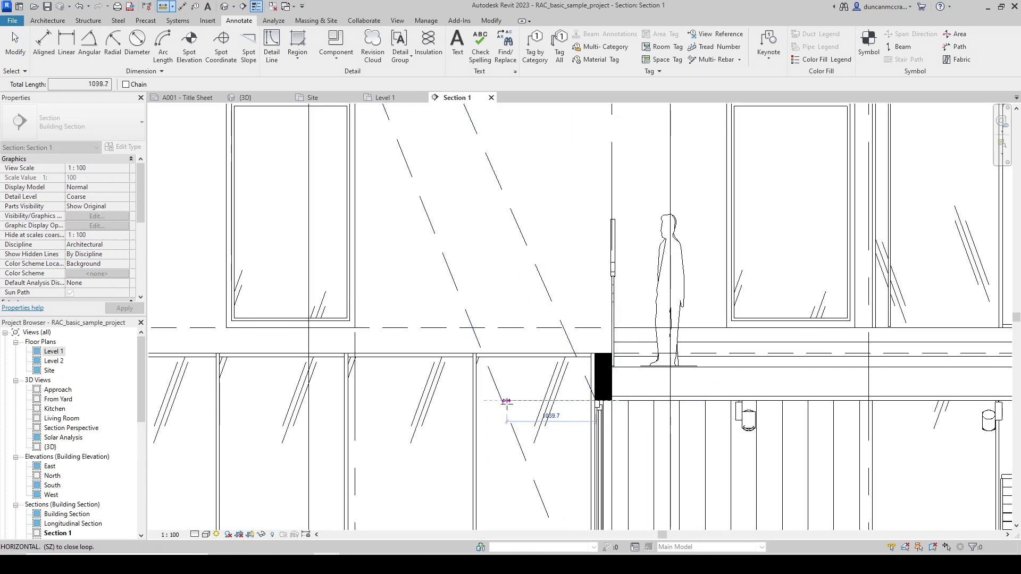
pyautogui.scroll(2, 500, 400)
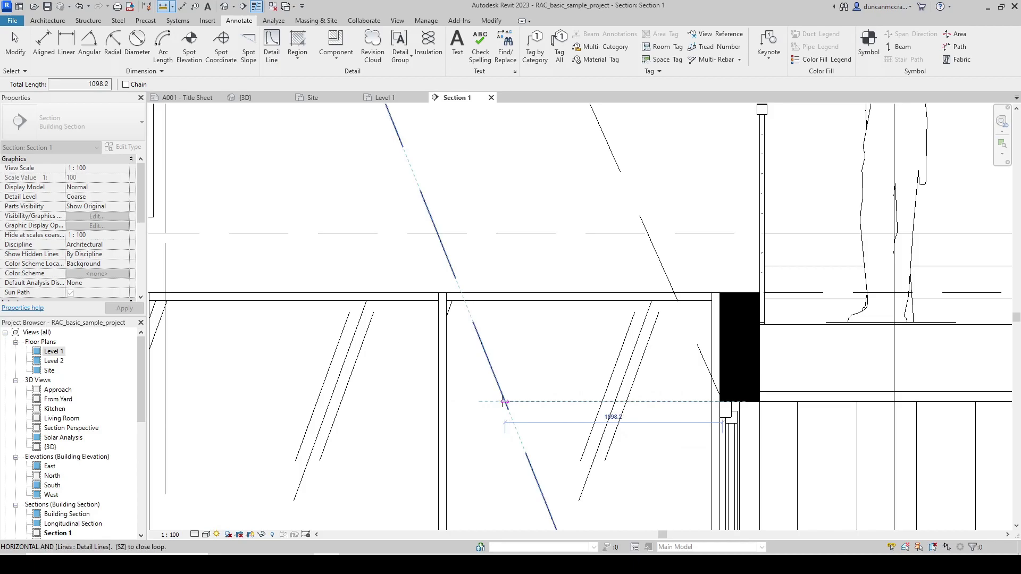
pyautogui.scroll(-1, 504, 401)
pyautogui.scroll(-2, 503, 401)
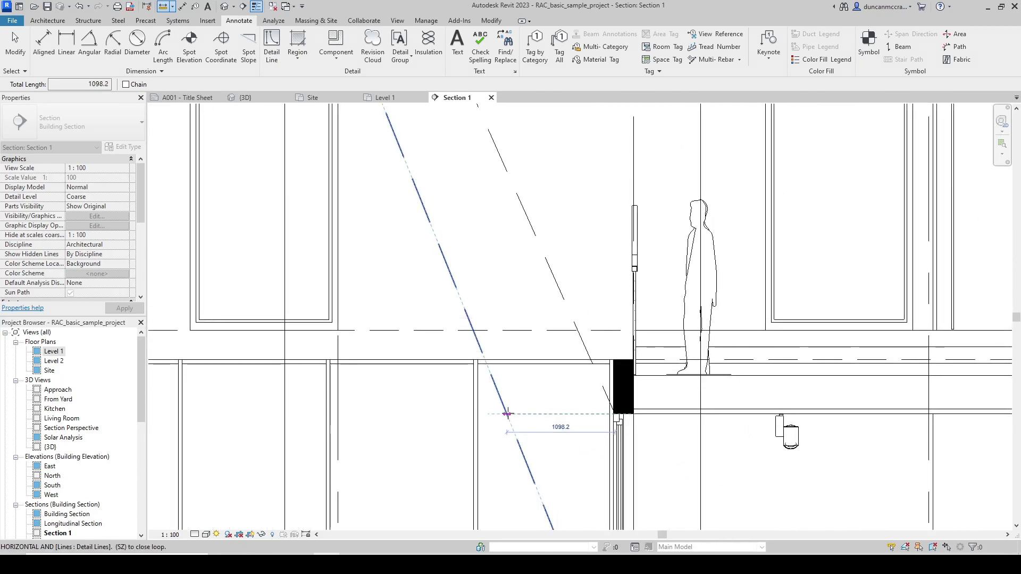
pyautogui.scroll(1, 507, 414)
pyautogui.press('Escape')
pyautogui.press('Escape')
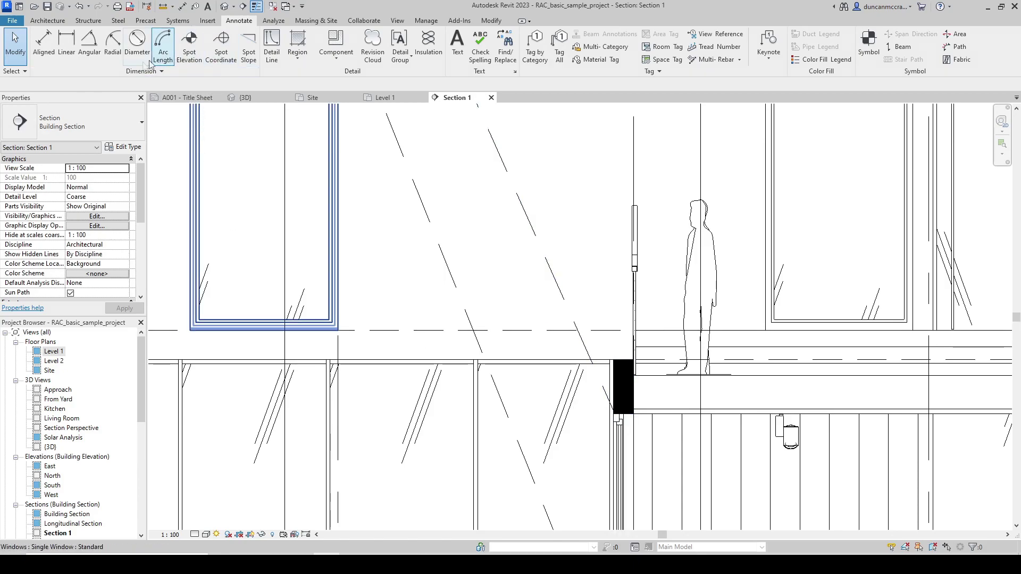
# Measure the horizontal distance from the lower sun-ray line to grid 5 at the living room roof edge
pyautogui.click(164, 8)
pyautogui.click(495, 390)
pyautogui.scroll(2, 634, 392)
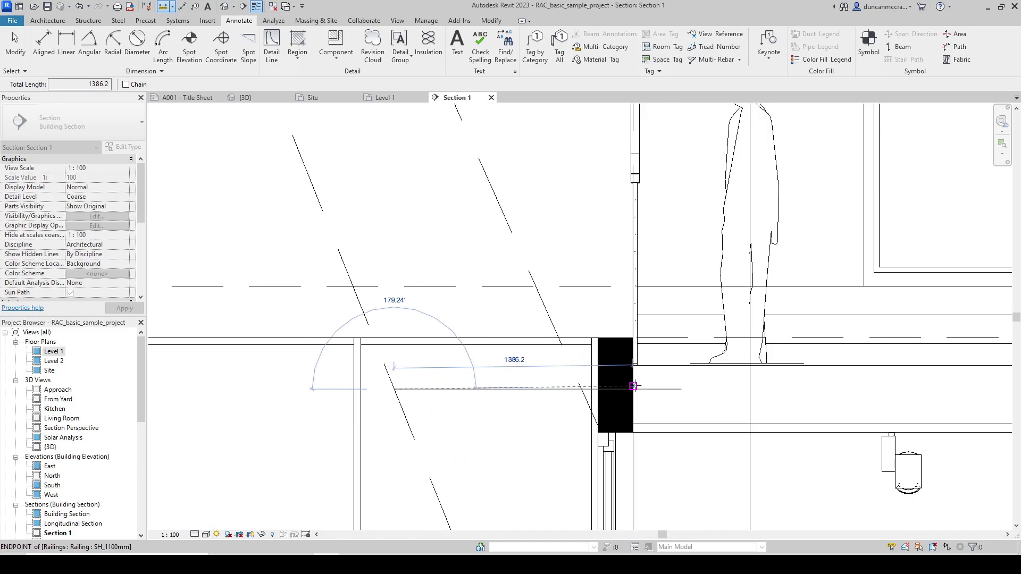
pyautogui.scroll(2, 635, 390)
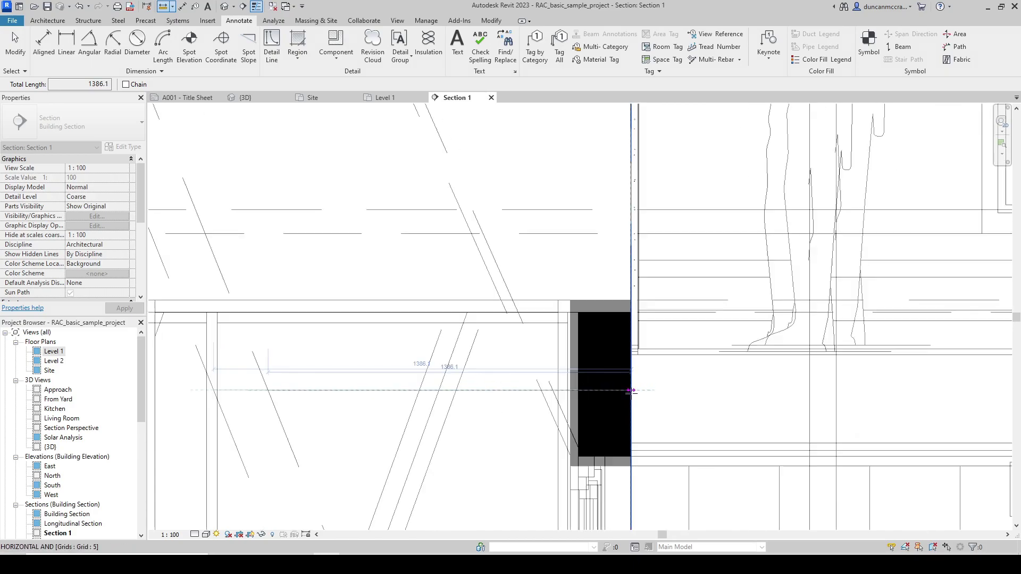
pyautogui.scroll(-2, 631, 391)
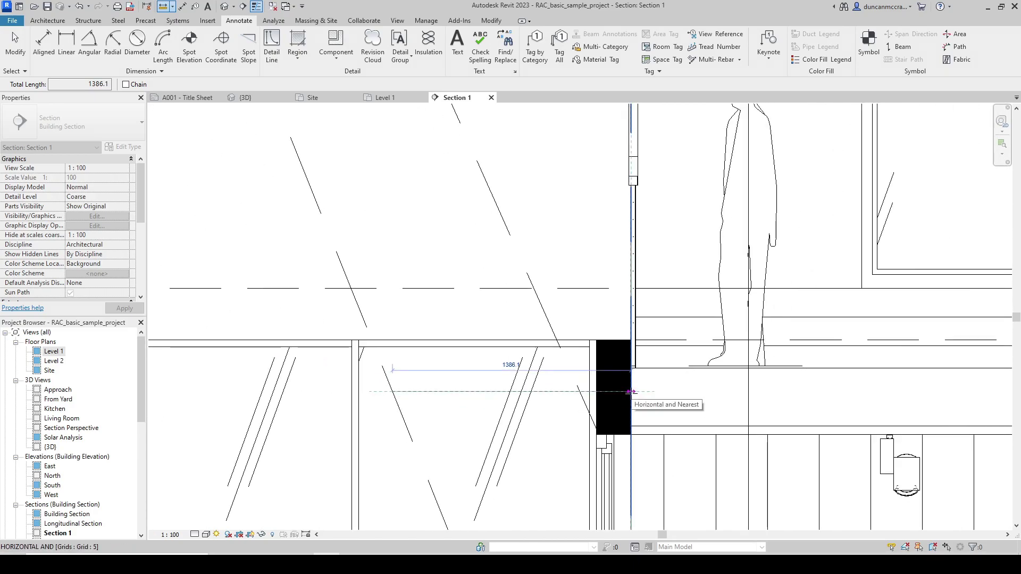
pyautogui.scroll(1, 631, 390)
pyautogui.scroll(-1, 631, 389)
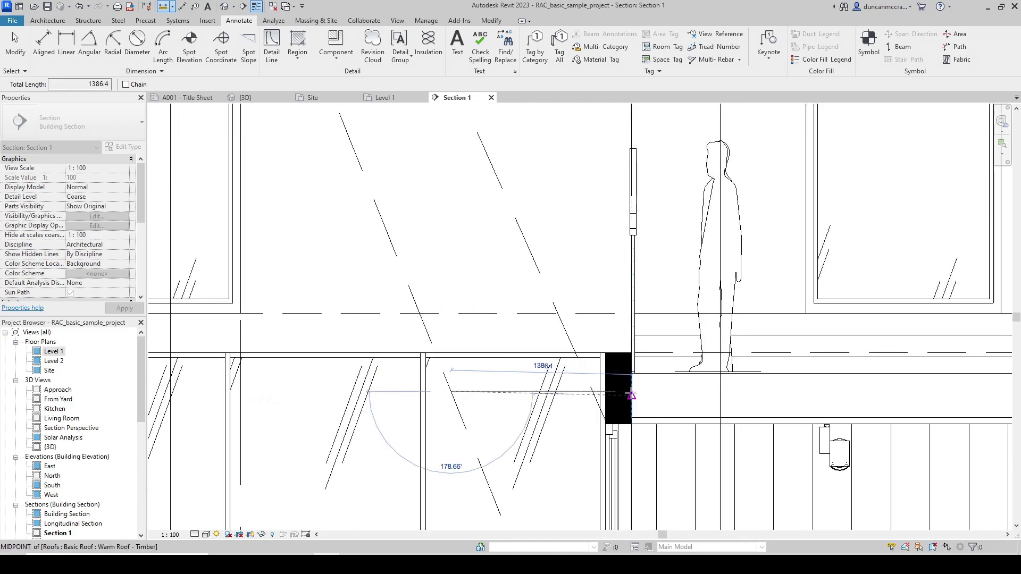
pyautogui.scroll(-3, 631, 391)
pyautogui.press('Escape')
pyautogui.press('Escape')
# Open the living room's Warm Roof - Timber footprint for editing in the Level 1 floor plan
pyautogui.click(636, 396)
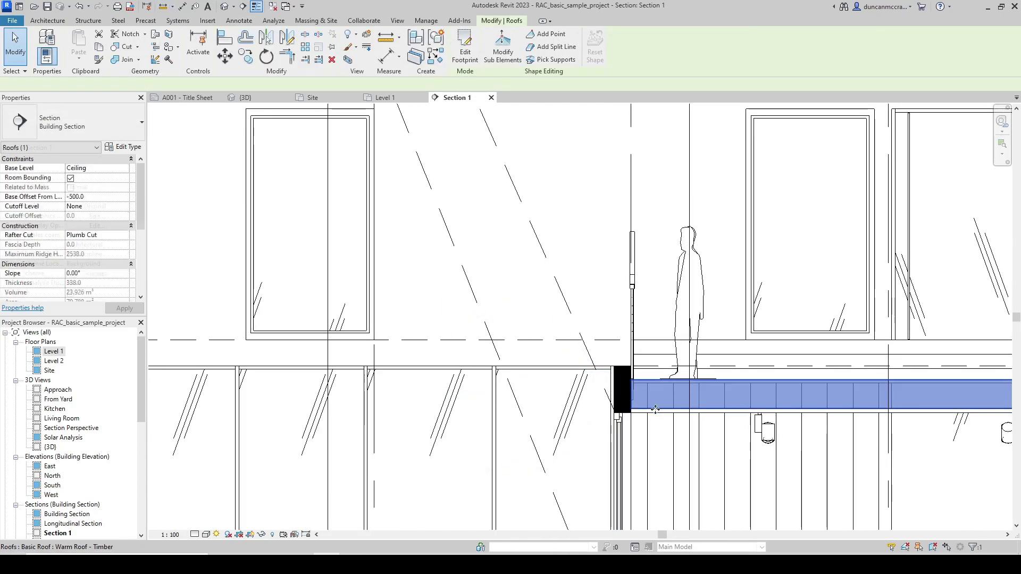
pyautogui.click(542, 394)
pyautogui.click(729, 391)
pyautogui.click(465, 52)
pyautogui.click(513, 386)
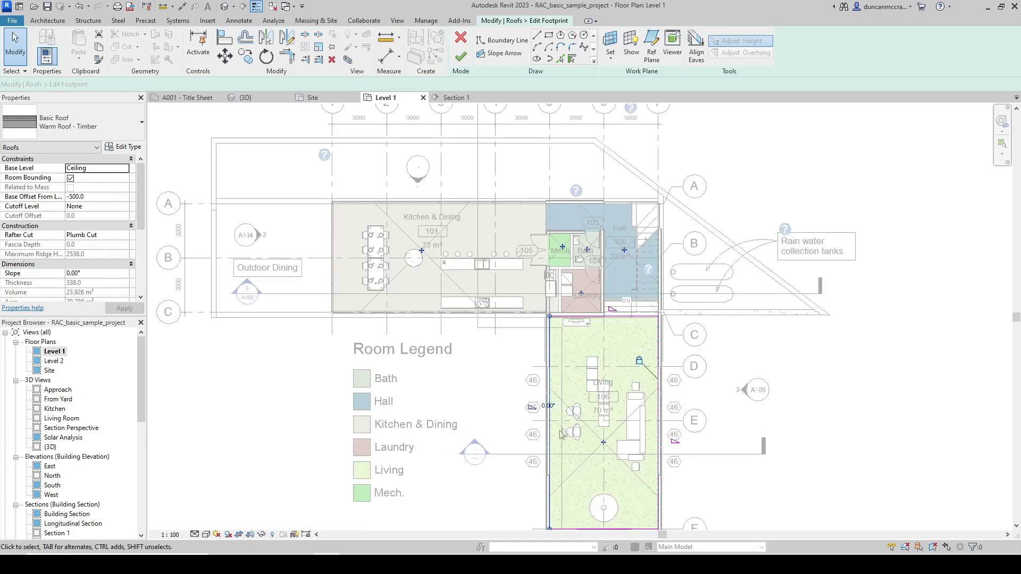
# Try to move the roof footprint's grid 5 side boundary line outward freehand
pyautogui.click(550, 425)
pyautogui.scroll(3, 565, 375)
pyautogui.moveTo(566, 375); pyautogui.dragTo(544, 376)
pyautogui.moveTo(543, 375); pyautogui.dragTo(545, 374)
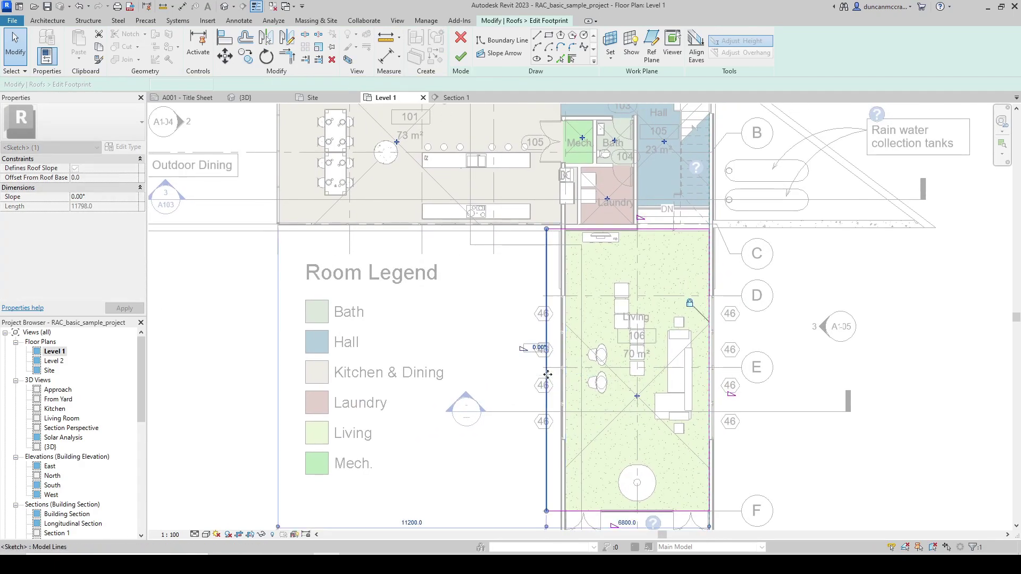
pyautogui.hotkey('ctrl', 'z')
# Move the roof footprint's grid 5 side boundary line outward to a 7400 mm overall width and finish the footprint
pyautogui.moveTo(645, 510); pyautogui.dragTo(634, 432, button='middle')
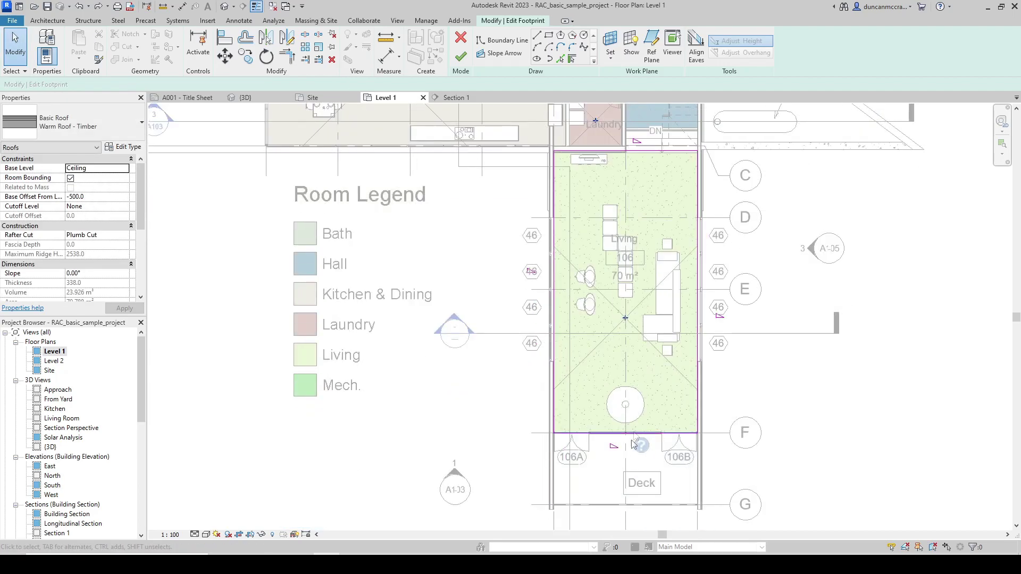
pyautogui.click(553, 382)
pyautogui.scroll(2, 606, 451)
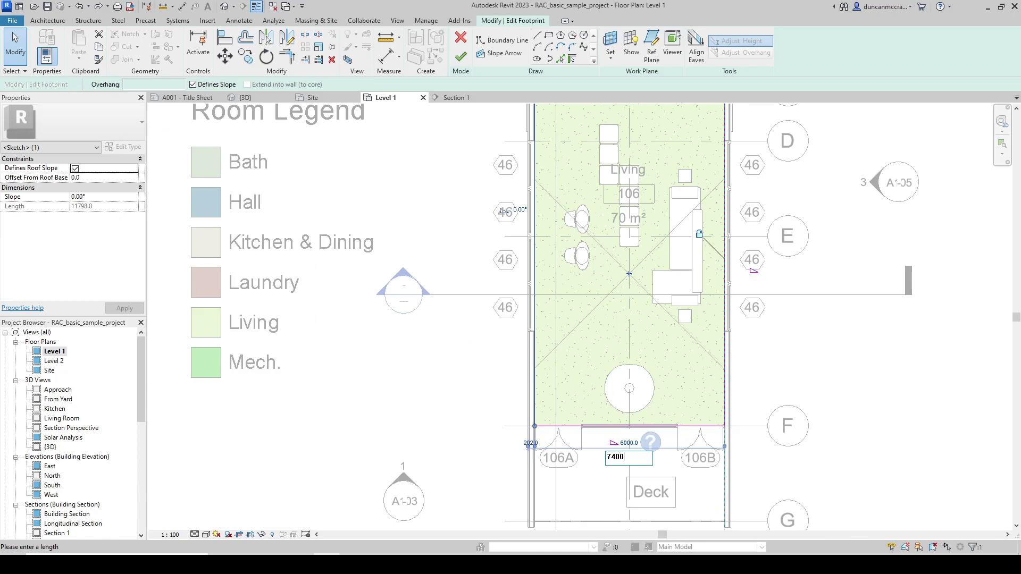
pyautogui.press('Return')
pyautogui.scroll(-2, 580, 518)
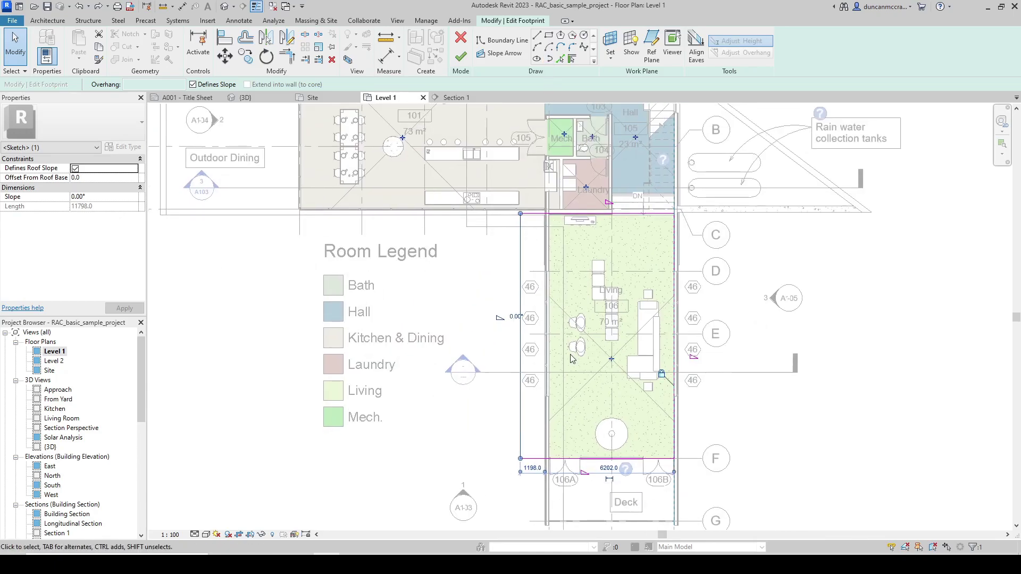
pyautogui.scroll(2, 570, 358)
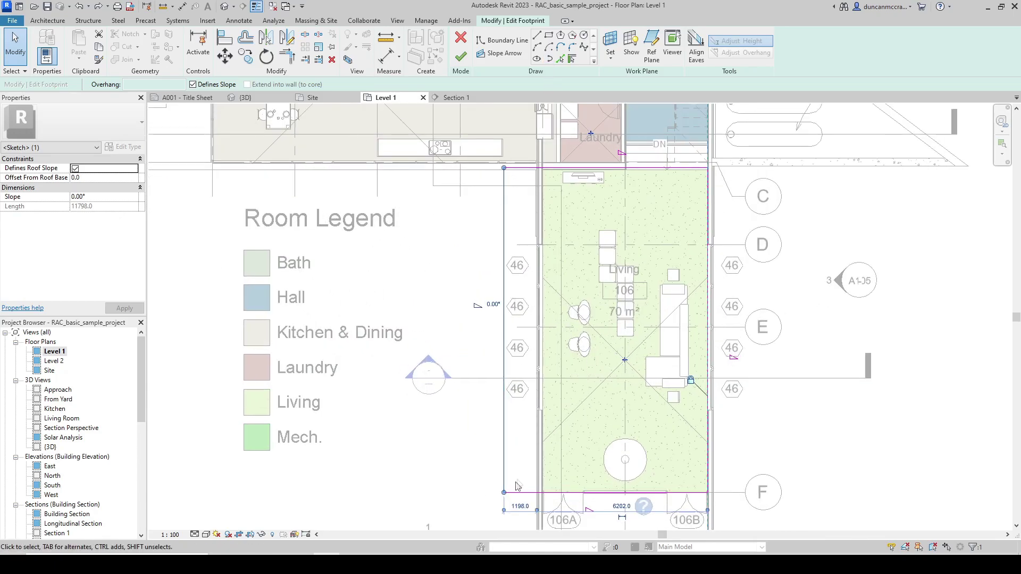
pyautogui.click(462, 57)
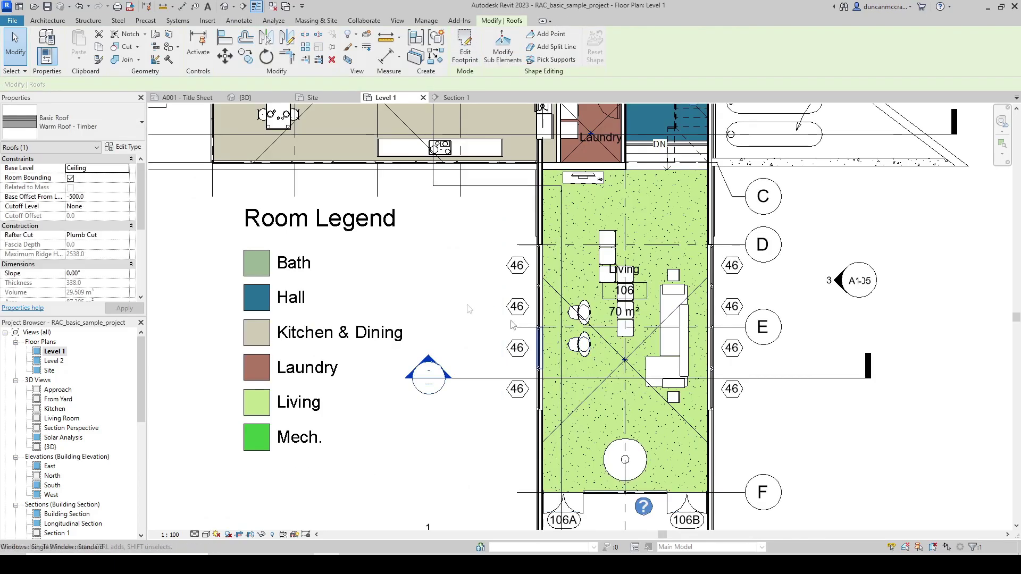
# Examine the extended living room roof overhang and its shading from several angles in the 3D view
pyautogui.scroll(-2, 360, 251)
pyautogui.click(225, 6)
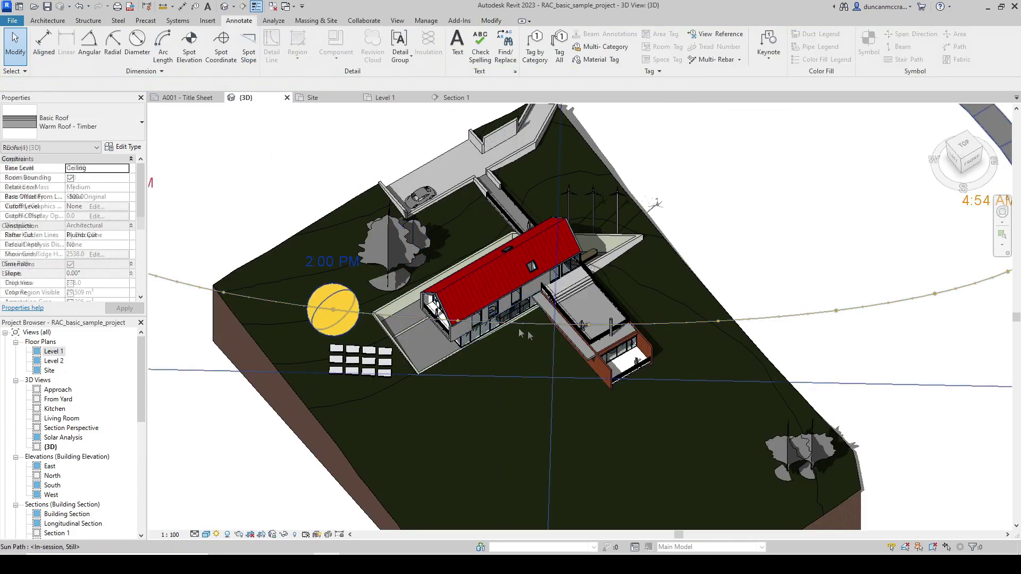
pyautogui.scroll(3, 605, 357)
pyautogui.keyDown('shift'); pyautogui.moveTo(604, 356); pyautogui.dragTo(598, 228, button='middle'); pyautogui.keyUp('shift')
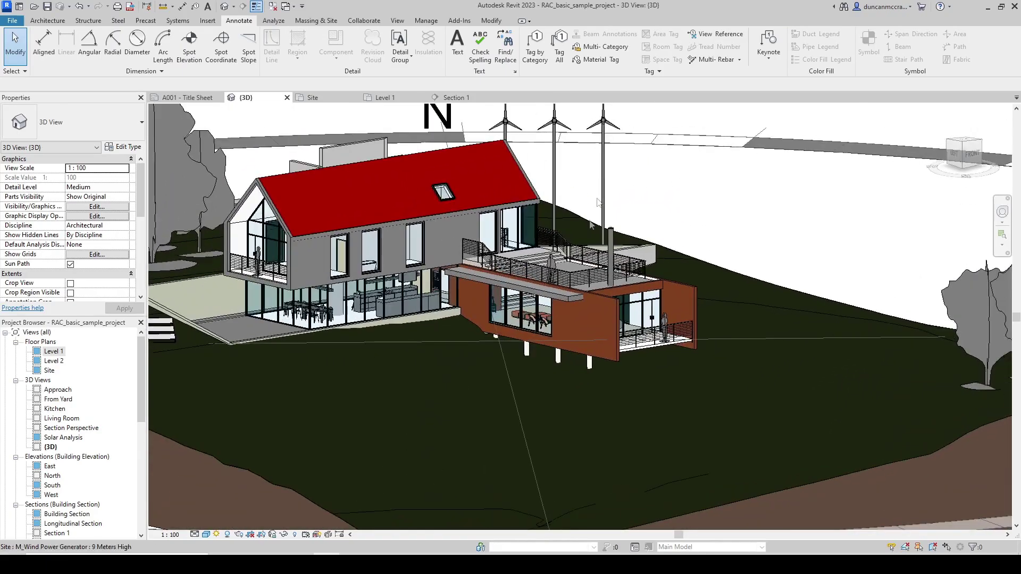
pyautogui.scroll(3, 545, 298)
pyautogui.click(546, 288)
pyautogui.moveTo(546, 288)
pyautogui.keyDown('shift'); pyautogui.mouseDown(button='middle')
pyautogui.moveTo(505, 266)
pyautogui.moveTo(453, 272)
pyautogui.moveTo(572, 263)
pyautogui.moveTo(655, 280)
pyautogui.moveTo(612, 309)
pyautogui.moveTo(603, 332)
pyautogui.mouseUp(button='middle'); pyautogui.keyUp('shift')
pyautogui.press('Escape')
# Check in Section 1 where the lower sun-ray line passes the new roof overhang
pyautogui.click(448, 99)
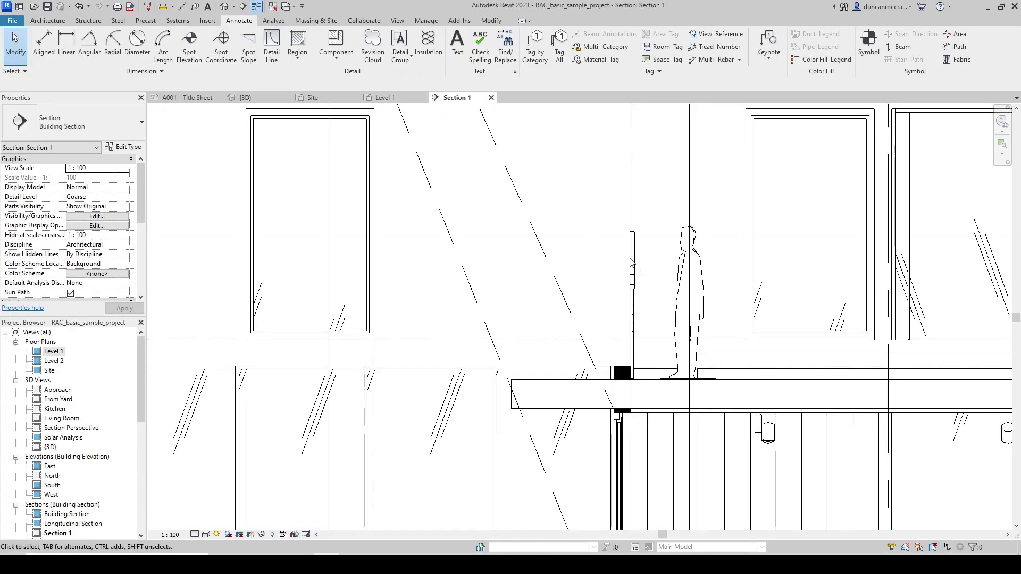
pyautogui.scroll(-3, 625, 250)
pyautogui.scroll(4, 505, 240)
pyautogui.click(494, 236)
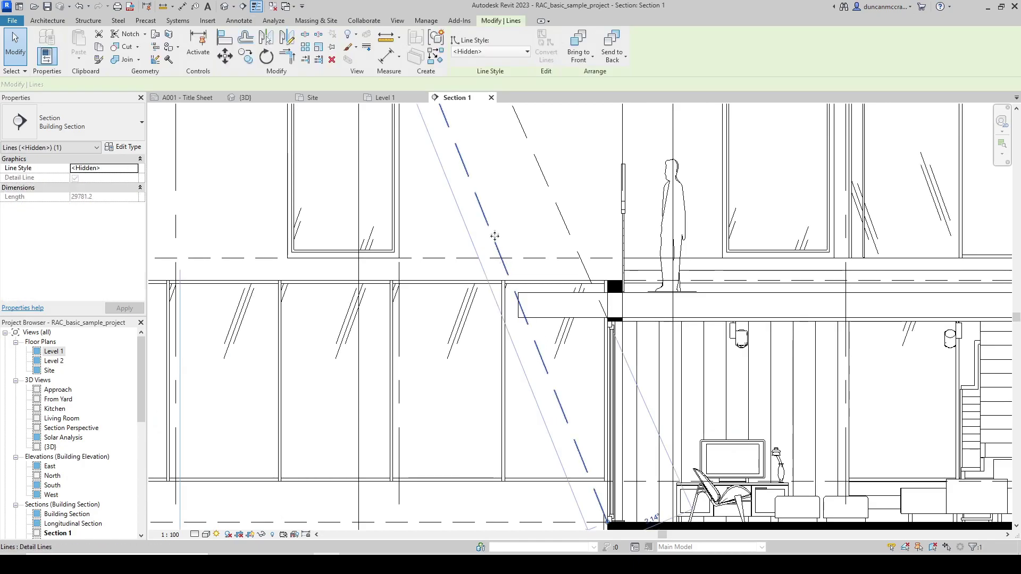
pyautogui.moveTo(550, 377)
pyautogui.mouseDown(button='middle')
pyautogui.moveTo(500, 350)
pyautogui.moveTo(520, 346)
pyautogui.moveTo(533, 369)
pyautogui.mouseUp(button='middle')
pyautogui.scroll(-2, 477, 289)
pyautogui.scroll(-2, 533, 369)
pyautogui.press('Escape')
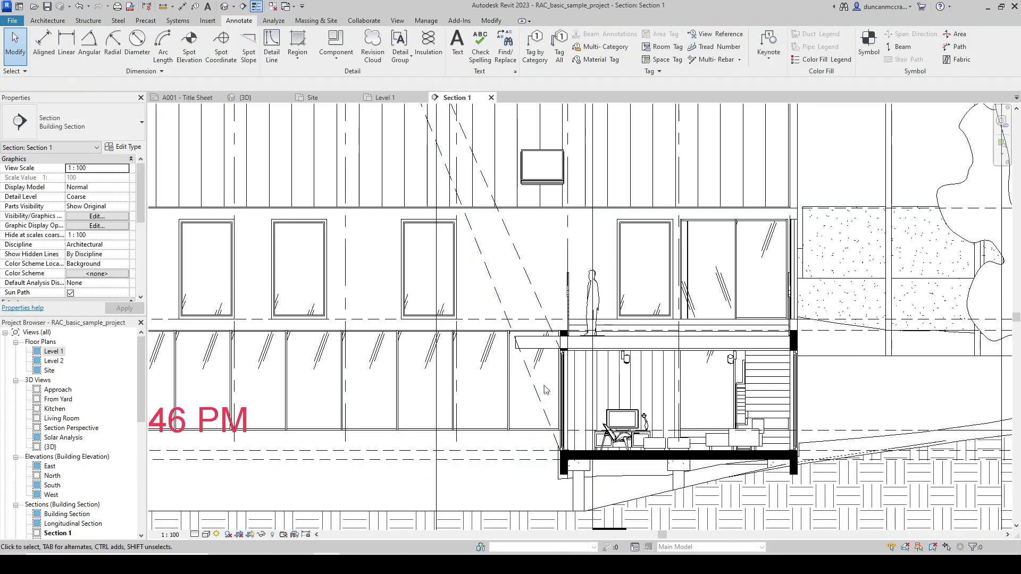
# Stretch the sun end of the lower sun-ray line to the sun's outer edge, making it about 31,400 mm long
pyautogui.scroll(-5, 545, 390)
pyautogui.scroll(3, 457, 212)
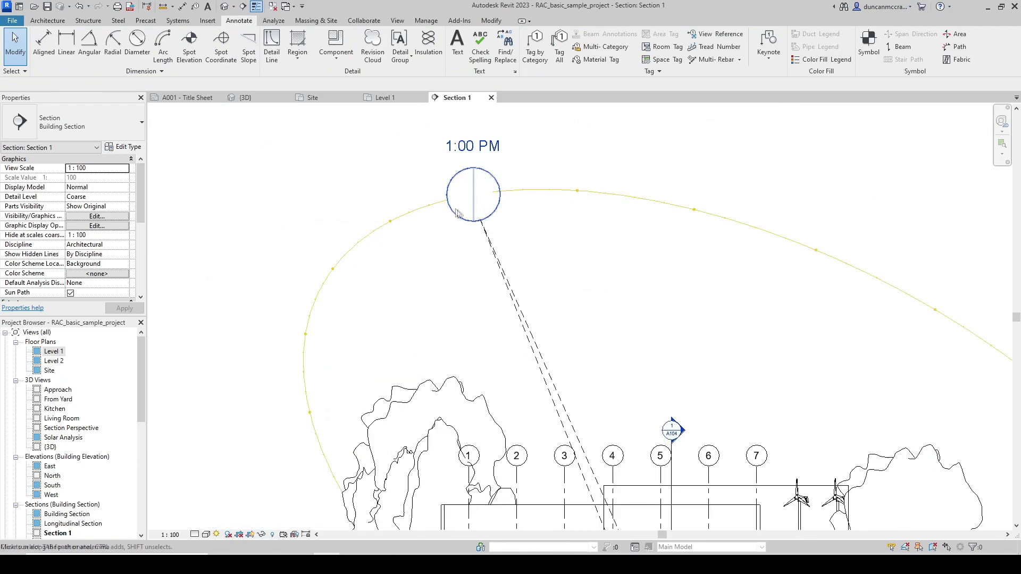
pyautogui.click(499, 277)
pyautogui.scroll(2, 480, 220)
pyautogui.moveTo(481, 218)
pyautogui.mouseDown()
pyautogui.moveTo(444, 216)
pyautogui.moveTo(424, 194)
pyautogui.mouseUp()
pyautogui.scroll(-2, 693, 425)
pyautogui.moveTo(699, 433); pyautogui.dragTo(571, 200, button='middle')
pyautogui.scroll(2, 625, 497)
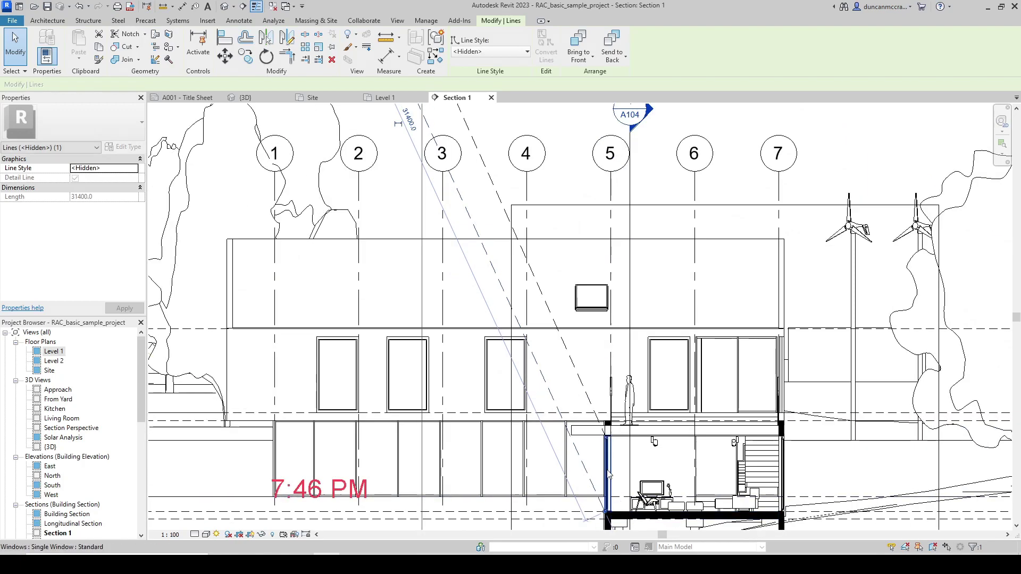
pyautogui.press('Escape')
# Examine in the 3D view how the overhang shades the living room windows and interior floor
pyautogui.click(226, 6)
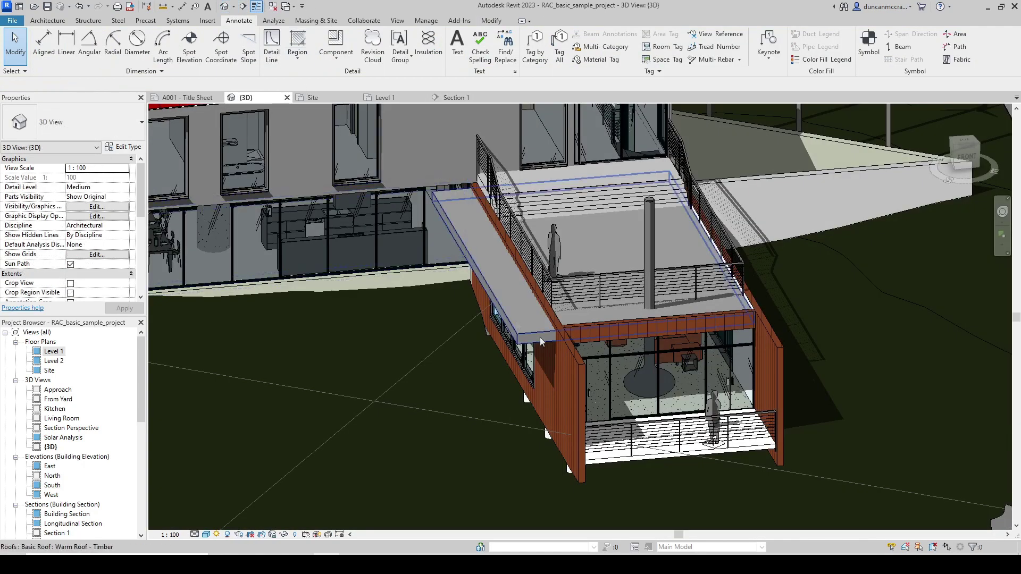
pyautogui.scroll(6, 612, 382)
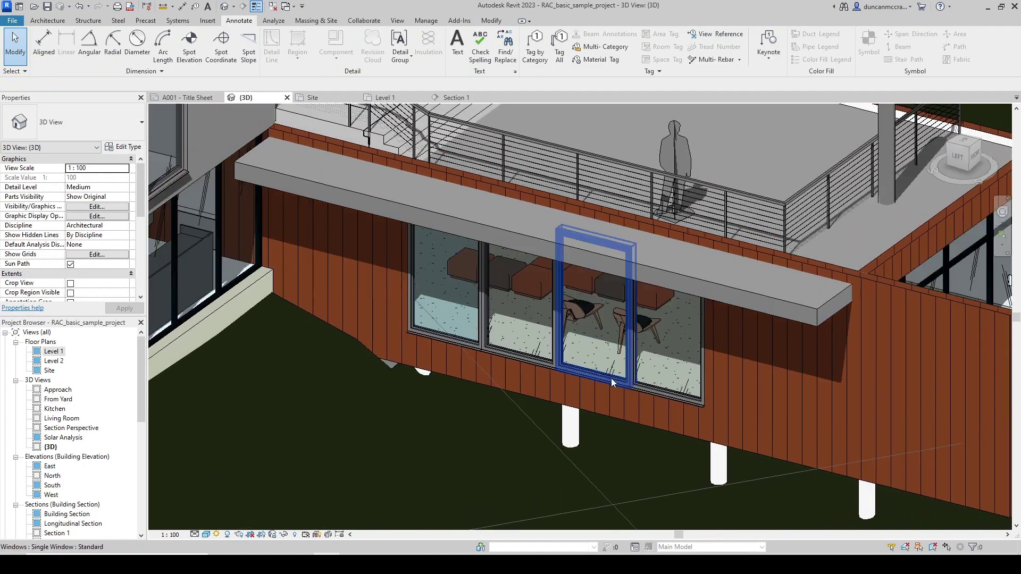
pyautogui.keyDown('shift'); pyautogui.moveTo(612, 382); pyautogui.dragTo(686, 376, button='middle'); pyautogui.keyUp('shift')
pyautogui.scroll(-4, 853, 423)
pyautogui.scroll(-2, 725, 431)
pyautogui.keyDown('shift'); pyautogui.moveTo(725, 430); pyautogui.dragTo(536, 291, button='middle'); pyautogui.keyUp('shift')
# Set the 3D view's sun path time to 1:00 PM, matching the section
pyautogui.scroll(-5, 637, 393)
pyautogui.click(461, 246)
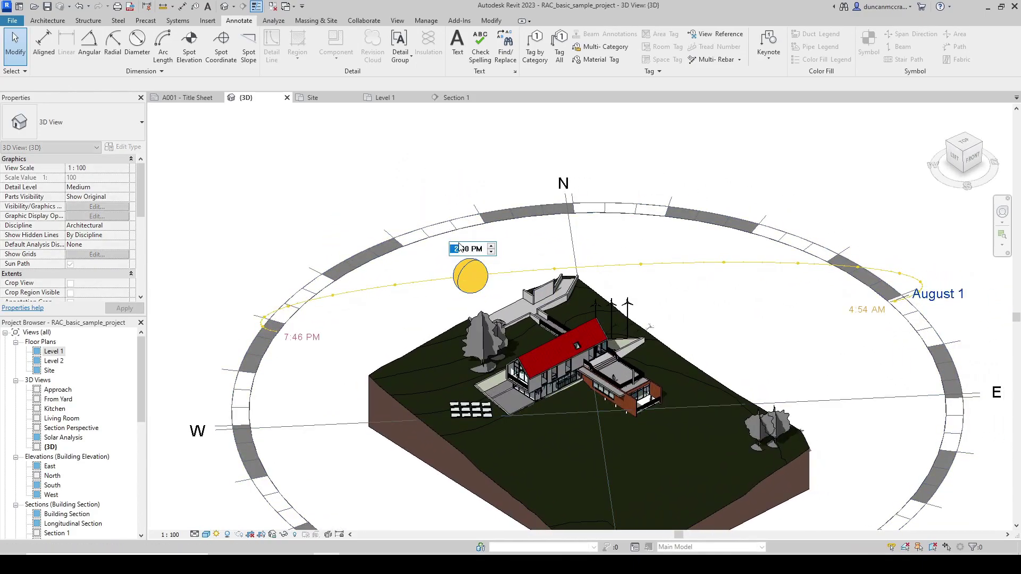
pyautogui.press('Return')
# Inspect the overhang's shadow on the living room windows in the 3D view at the new sun time
pyautogui.scroll(5, 575, 394)
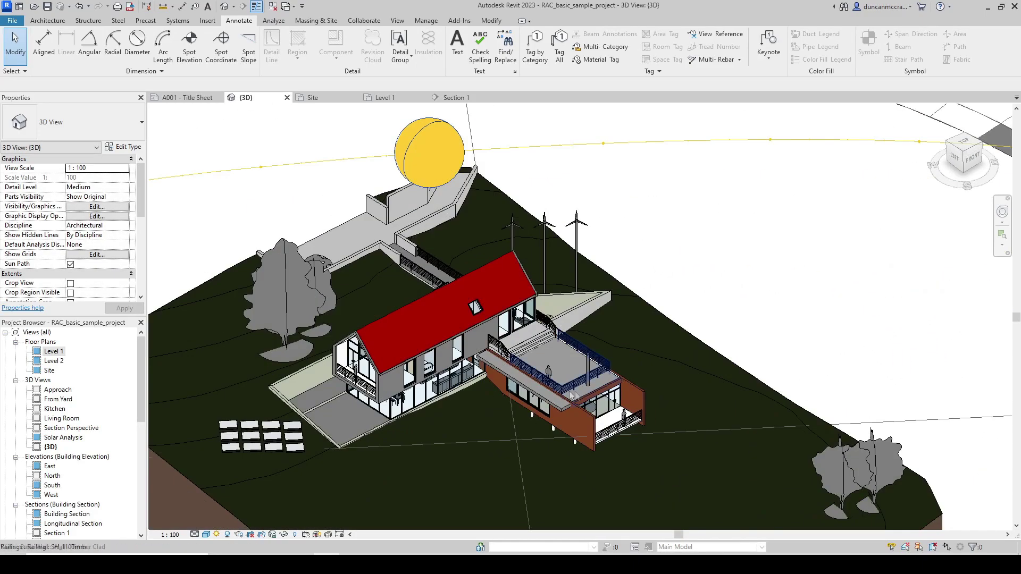
pyautogui.scroll(4, 554, 412)
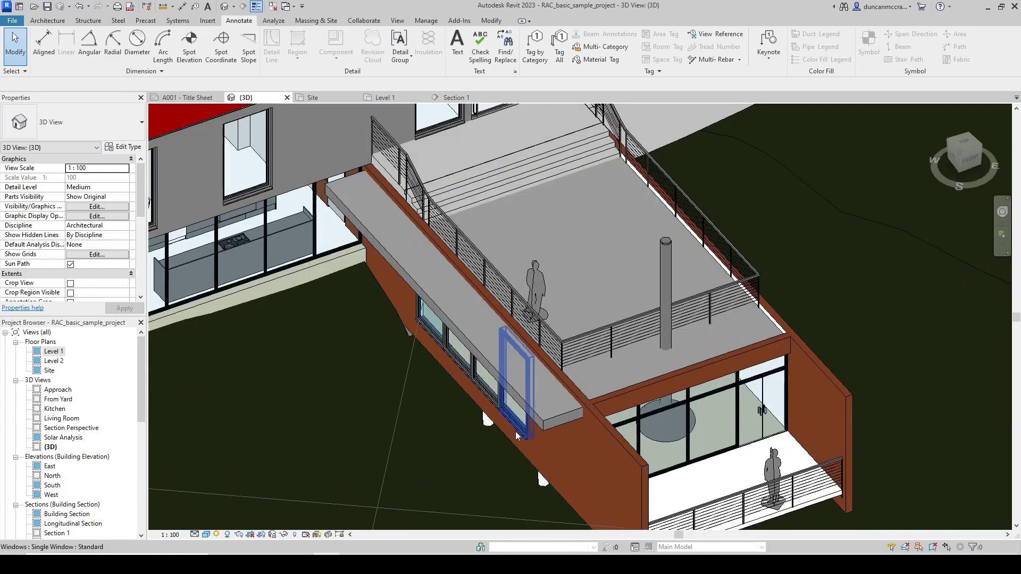
pyautogui.scroll(2, 540, 417)
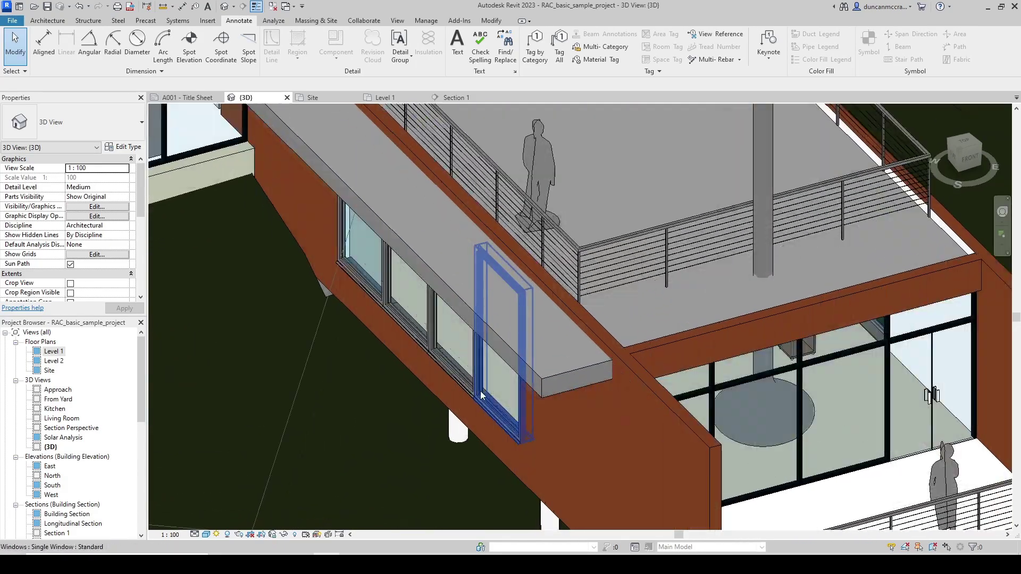
pyautogui.keyDown('shift'); pyautogui.moveTo(566, 450); pyautogui.dragTo(734, 372, button='middle'); pyautogui.keyUp('shift')
# Examine the roof overhang against the two sun-ray lines at the living room wall in Section 1
pyautogui.click(453, 98)
pyautogui.scroll(5, 549, 346)
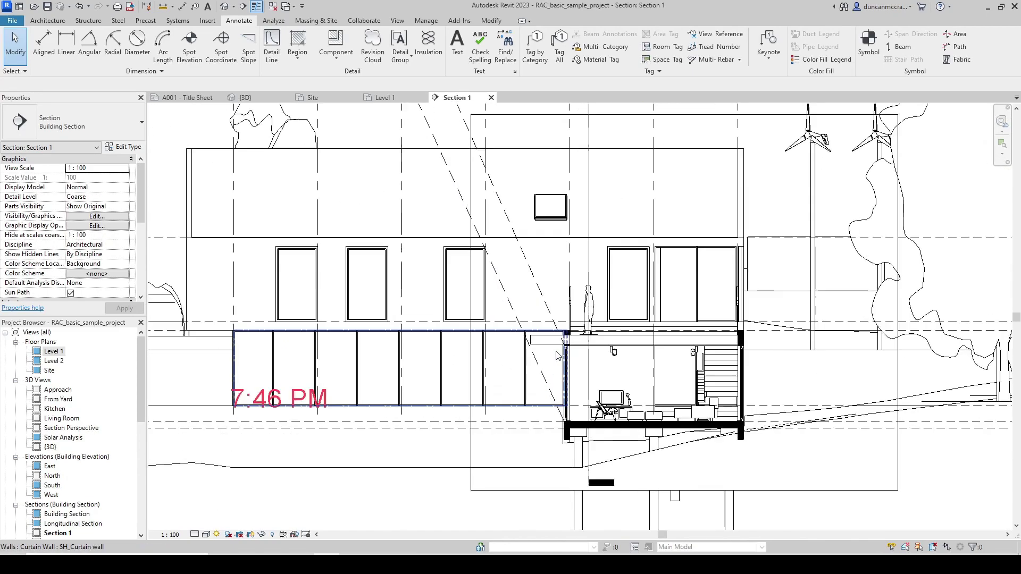
pyautogui.click(549, 347)
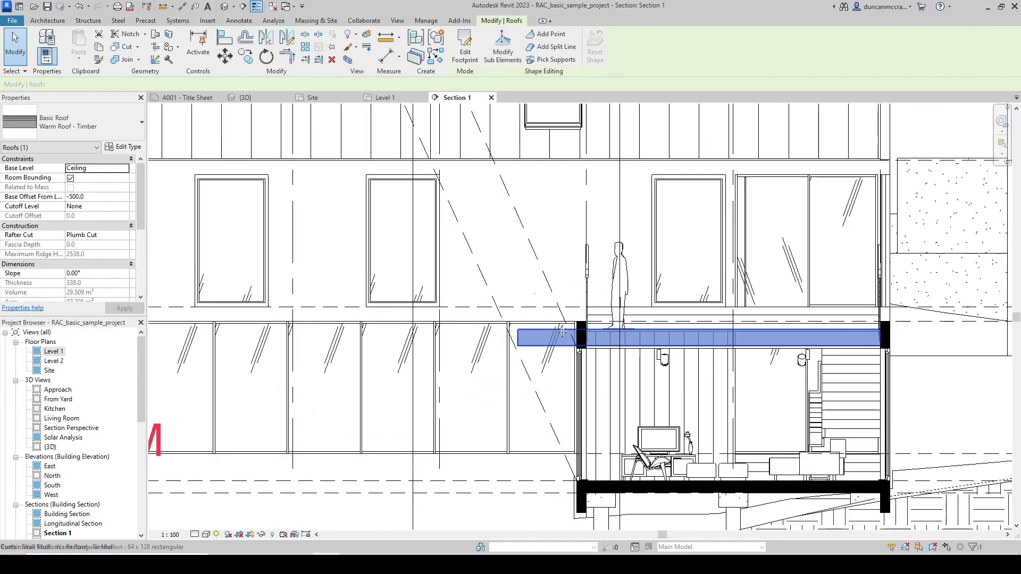
pyautogui.press('Escape')
pyautogui.scroll(2, 524, 339)
pyautogui.click(518, 342)
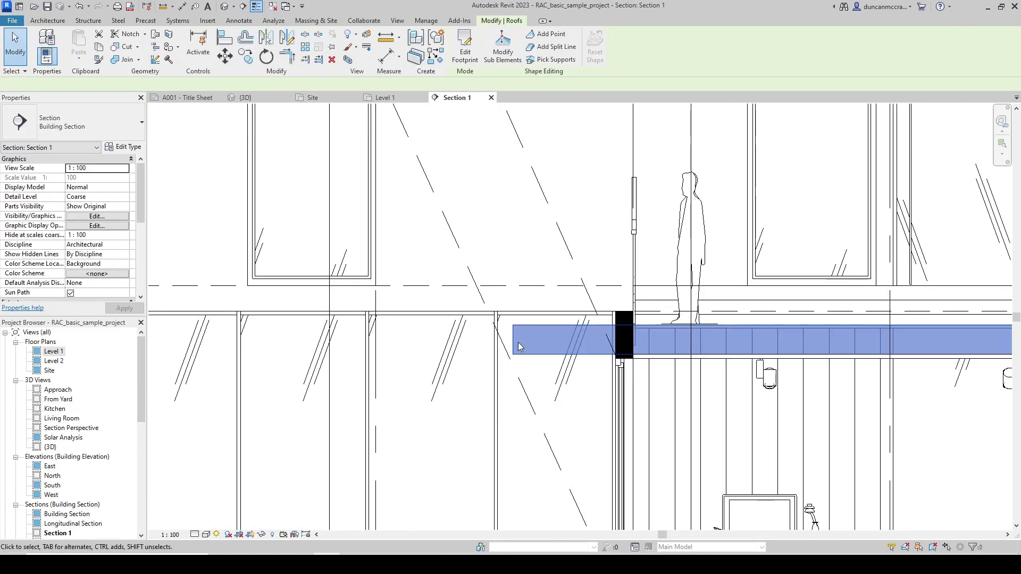
pyautogui.scroll(-1, 518, 342)
pyautogui.scroll(1, 554, 349)
# Measure how far the roof overhang projects beyond the outer face of the living room wall
pyautogui.click(163, 6)
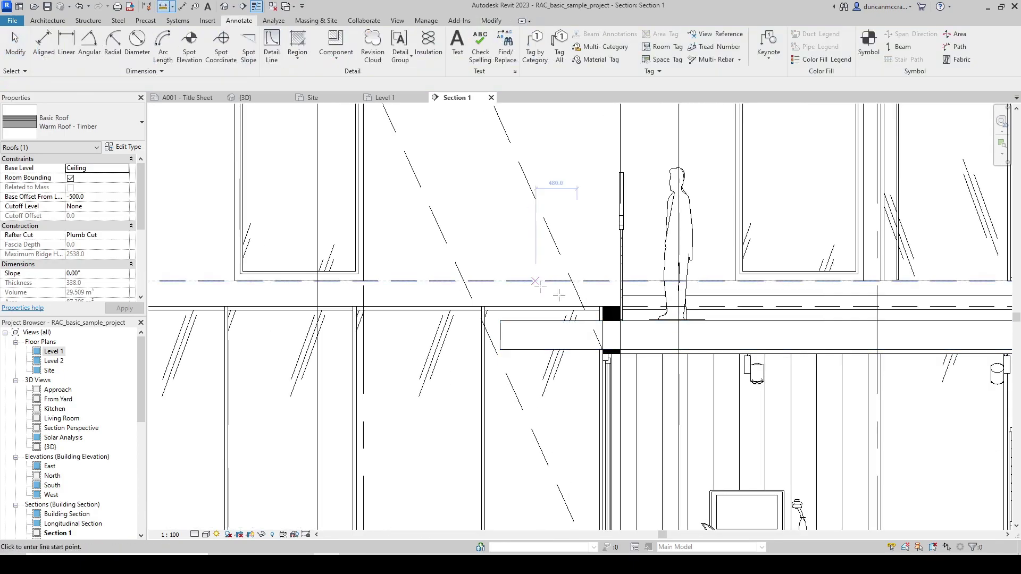
pyautogui.click(603, 348)
pyautogui.press('Escape')
pyautogui.press('Escape')
pyautogui.scroll(3, 502, 353)
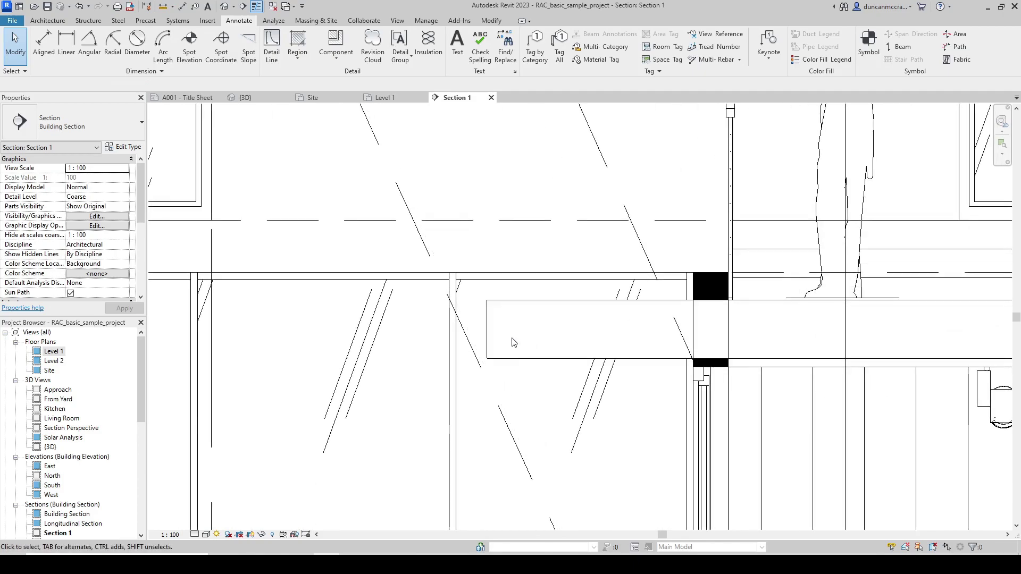
pyautogui.scroll(-3, 526, 332)
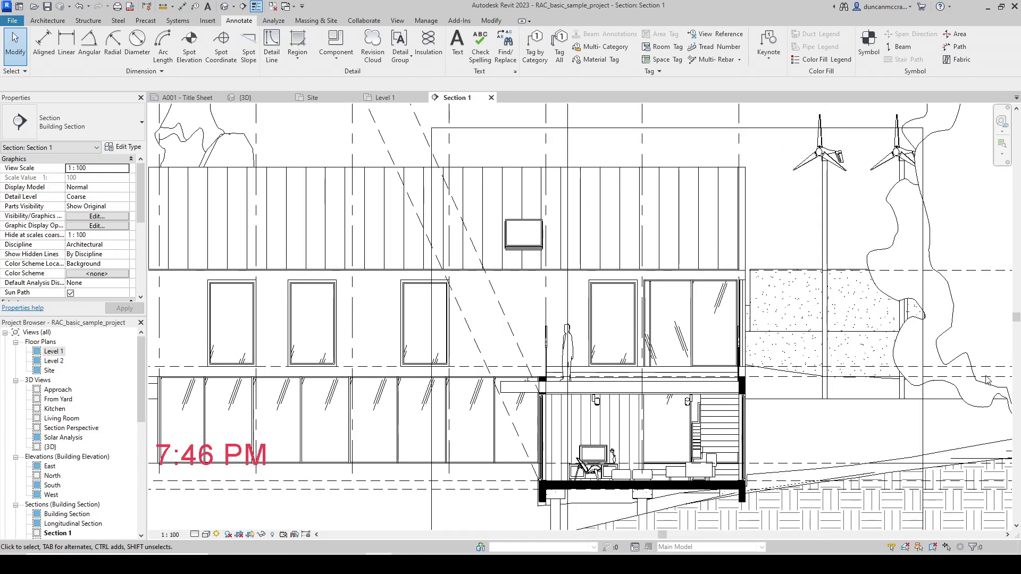
# Set the section's sun path date to January 1, 2022
pyautogui.scroll(-3, 688, 370)
pyautogui.moveTo(812, 319); pyautogui.dragTo(646, 298, button='middle')
pyautogui.scroll(-3, 647, 296)
pyautogui.moveTo(755, 287); pyautogui.dragTo(626, 309, button='middle')
pyautogui.click(821, 379)
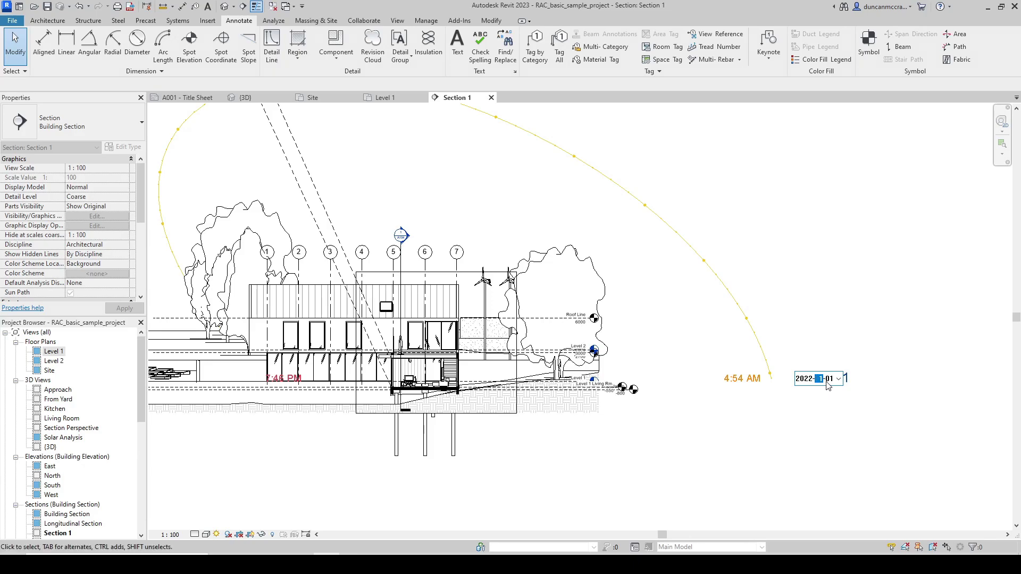
pyautogui.press('Return')
# Stretch the sun end of the lower sun-ray line to the lower edge of the January sun
pyautogui.scroll(-4, 710, 325)
pyautogui.moveTo(522, 315); pyautogui.dragTo(543, 354, button='middle')
pyautogui.scroll(7, 540, 358)
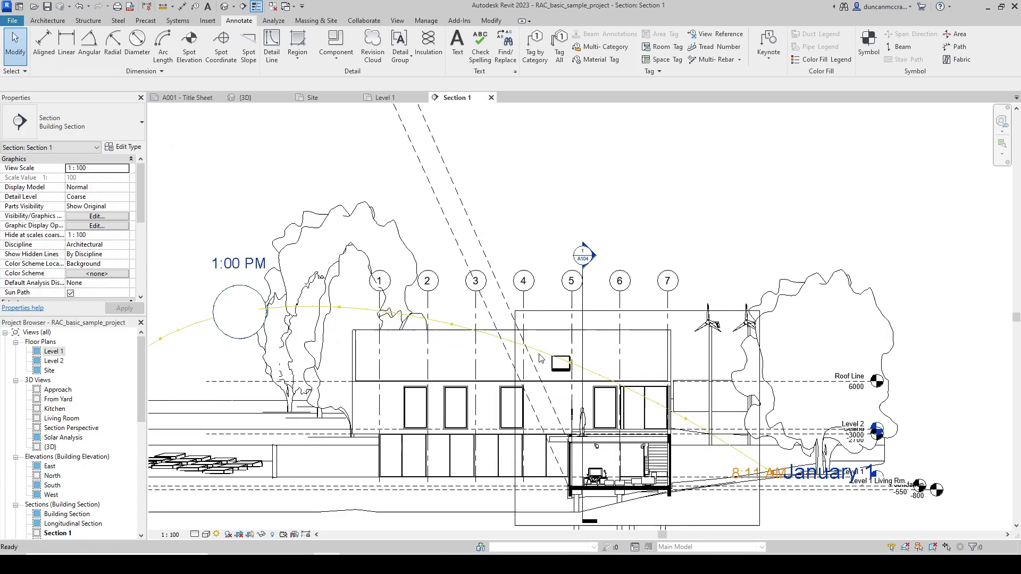
pyautogui.click(461, 248)
pyautogui.moveTo(544, 238); pyautogui.dragTo(569, 319, button='middle')
pyautogui.scroll(-2, 627, 226)
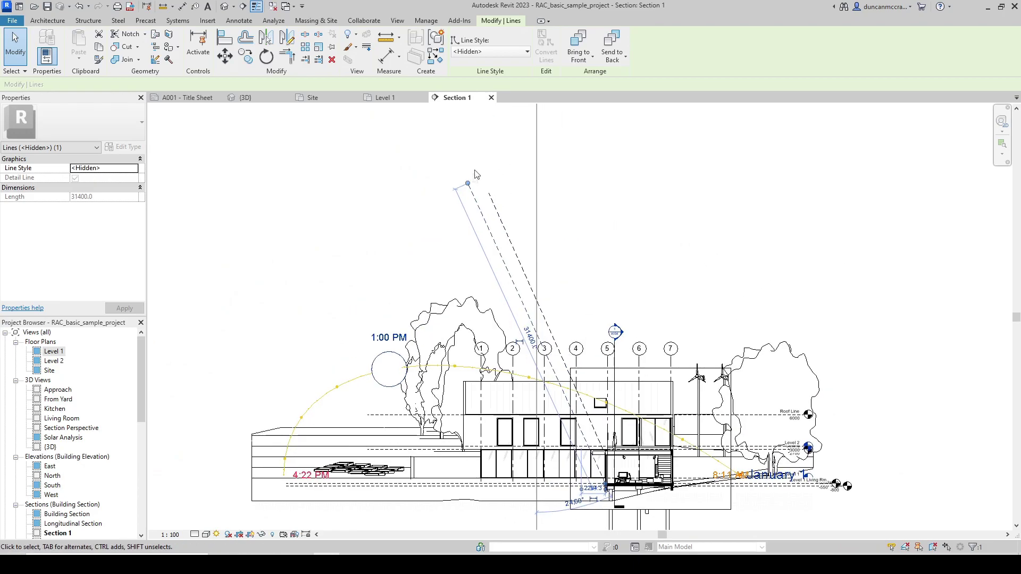
pyautogui.moveTo(468, 184); pyautogui.dragTo(397, 386)
# Stretch the upper sun-ray line's sun end to the right edge of the January sun, making it about 20,670 mm long
pyautogui.click(512, 246)
pyautogui.moveTo(488, 193); pyautogui.dragTo(408, 364)
pyautogui.scroll(3, 602, 464)
pyautogui.press('Escape')
# Examine how the January sun-ray lines pass the roof overhang and reach the living room glazing and interior in the section
pyautogui.click(566, 423)
pyautogui.scroll(2, 584, 441)
pyautogui.scroll(1, 585, 444)
pyautogui.click(604, 367)
pyautogui.scroll(-3, 722, 452)
pyautogui.moveTo(722, 452); pyautogui.dragTo(815, 367, button='middle')
pyautogui.click(735, 357)
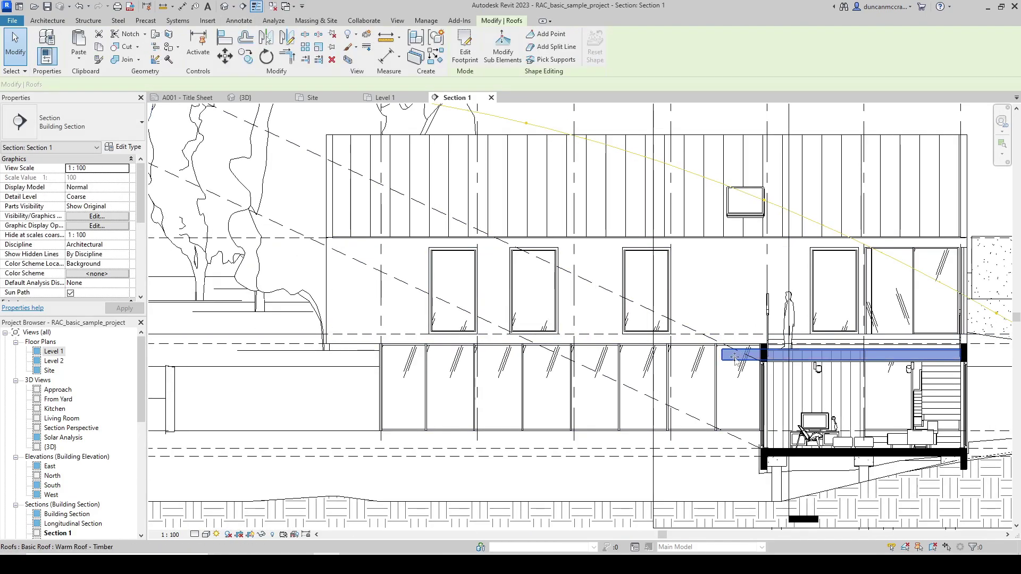
pyautogui.press('Escape')
pyautogui.scroll(-3, 734, 357)
pyautogui.scroll(2, 703, 339)
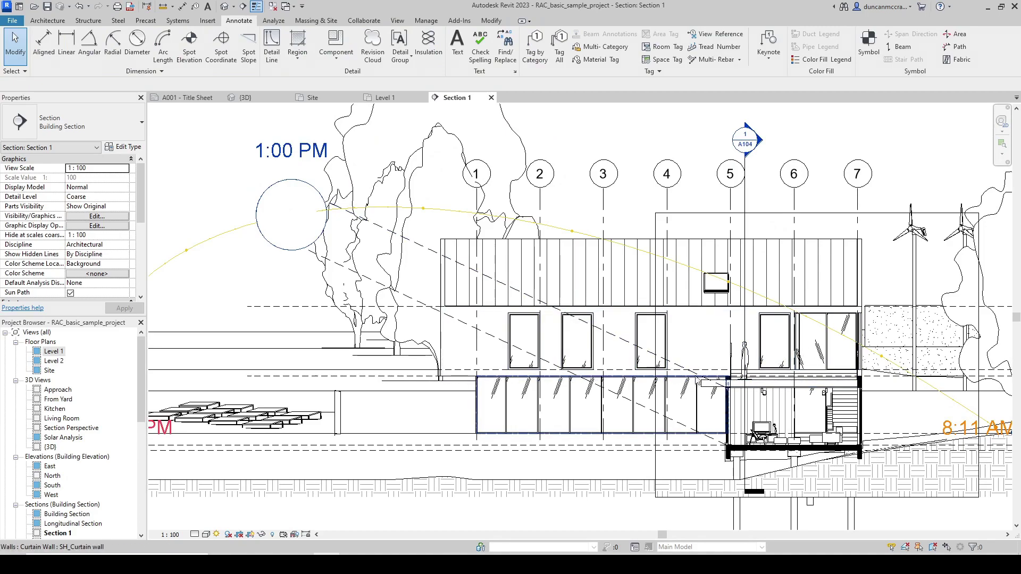
pyautogui.scroll(-1, 702, 354)
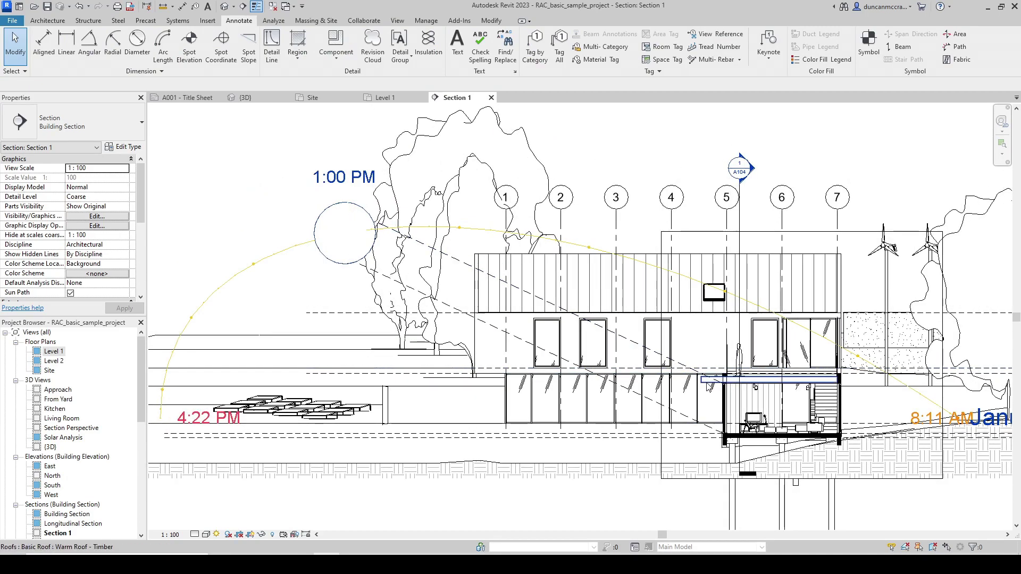
pyautogui.moveTo(713, 362); pyautogui.dragTo(690, 375, button='middle')
pyautogui.click(665, 377)
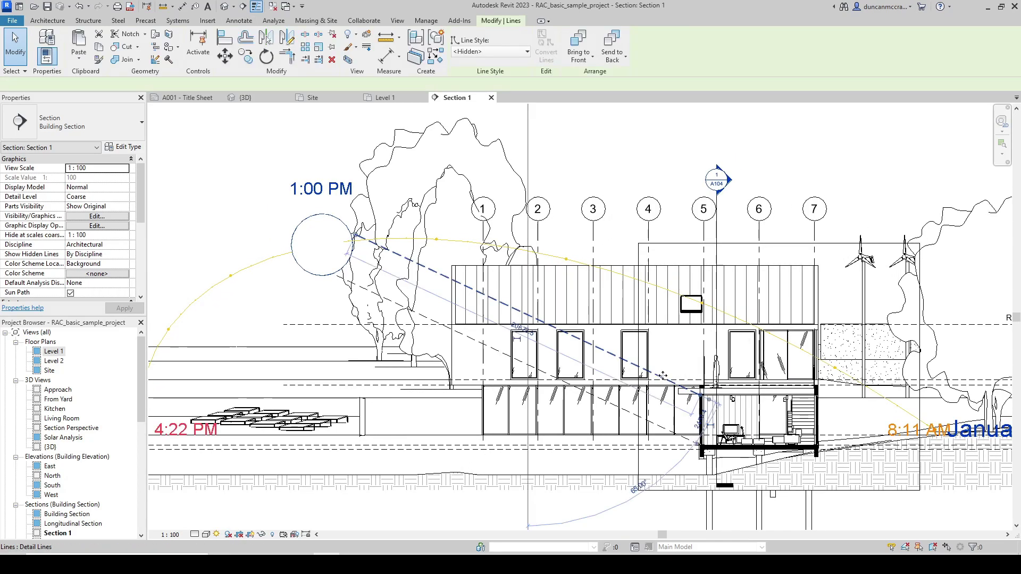
pyautogui.scroll(2, 665, 376)
pyautogui.scroll(-2, 669, 379)
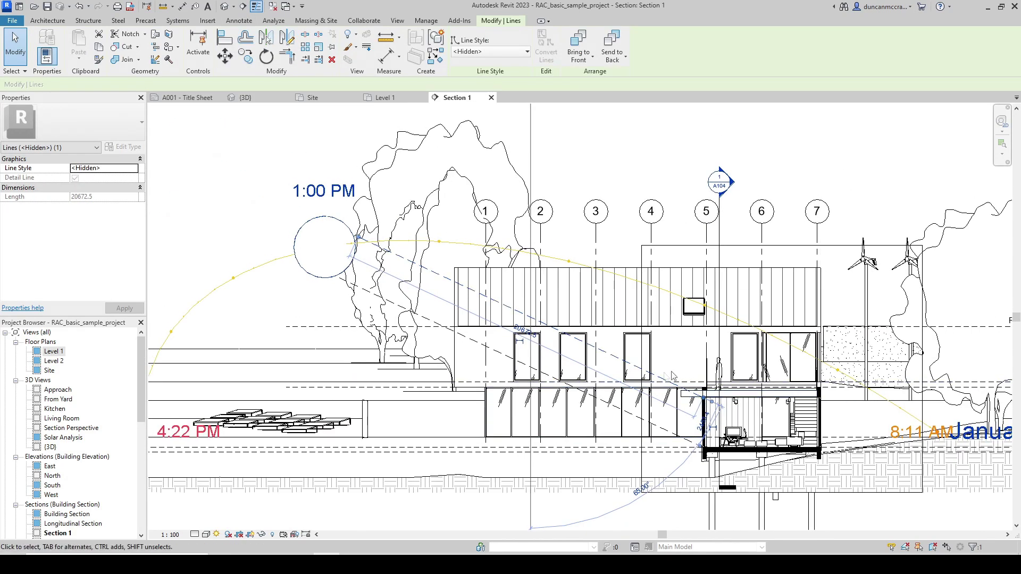
pyautogui.press('Escape')
# Move the section's sun along its path to 2:00 PM and open the 3D view
pyautogui.moveTo(339, 225)
pyautogui.mouseDown()
pyautogui.moveTo(388, 226)
pyautogui.moveTo(268, 250)
pyautogui.moveTo(237, 268)
pyautogui.mouseUp()
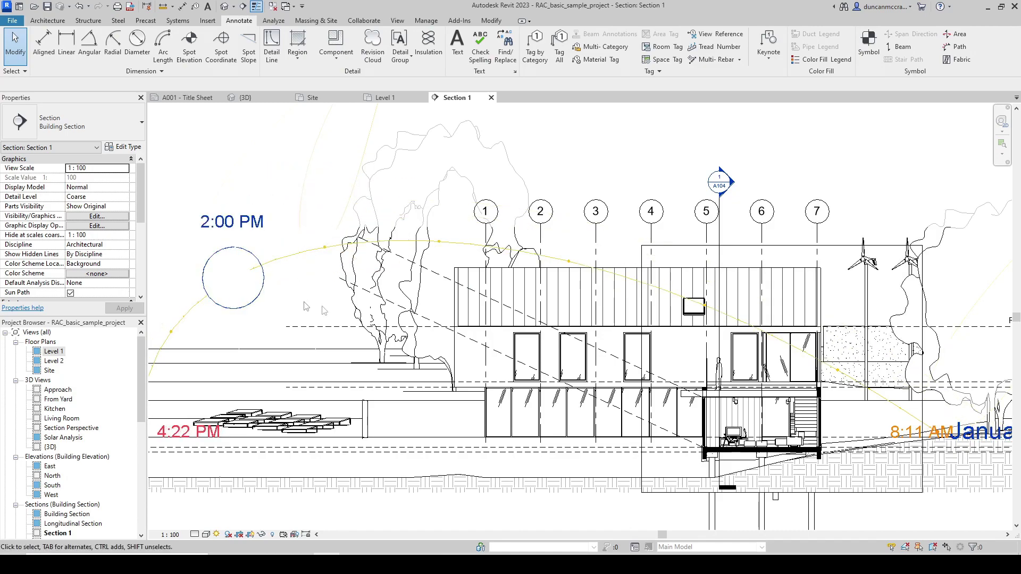
pyautogui.click(246, 98)
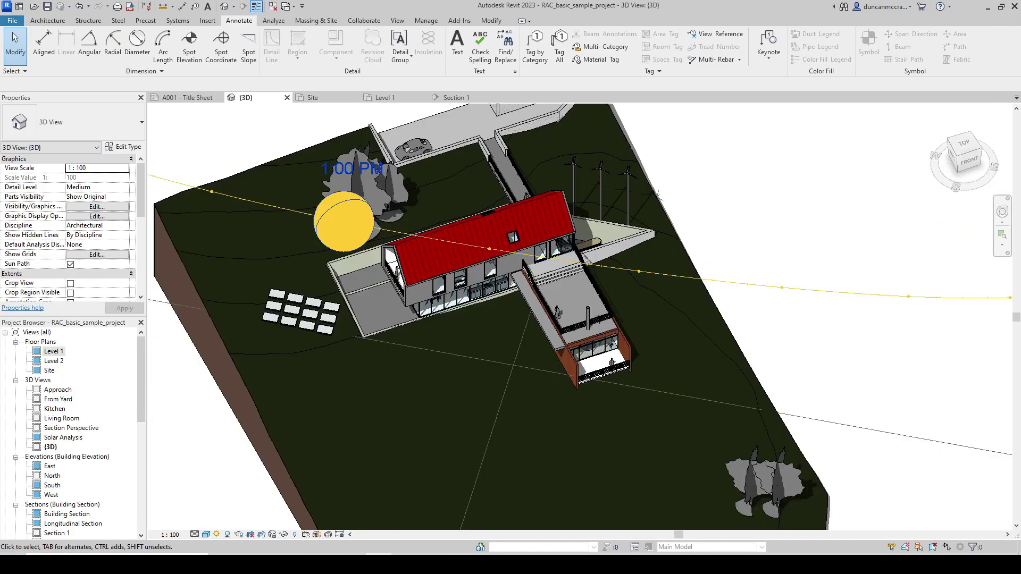